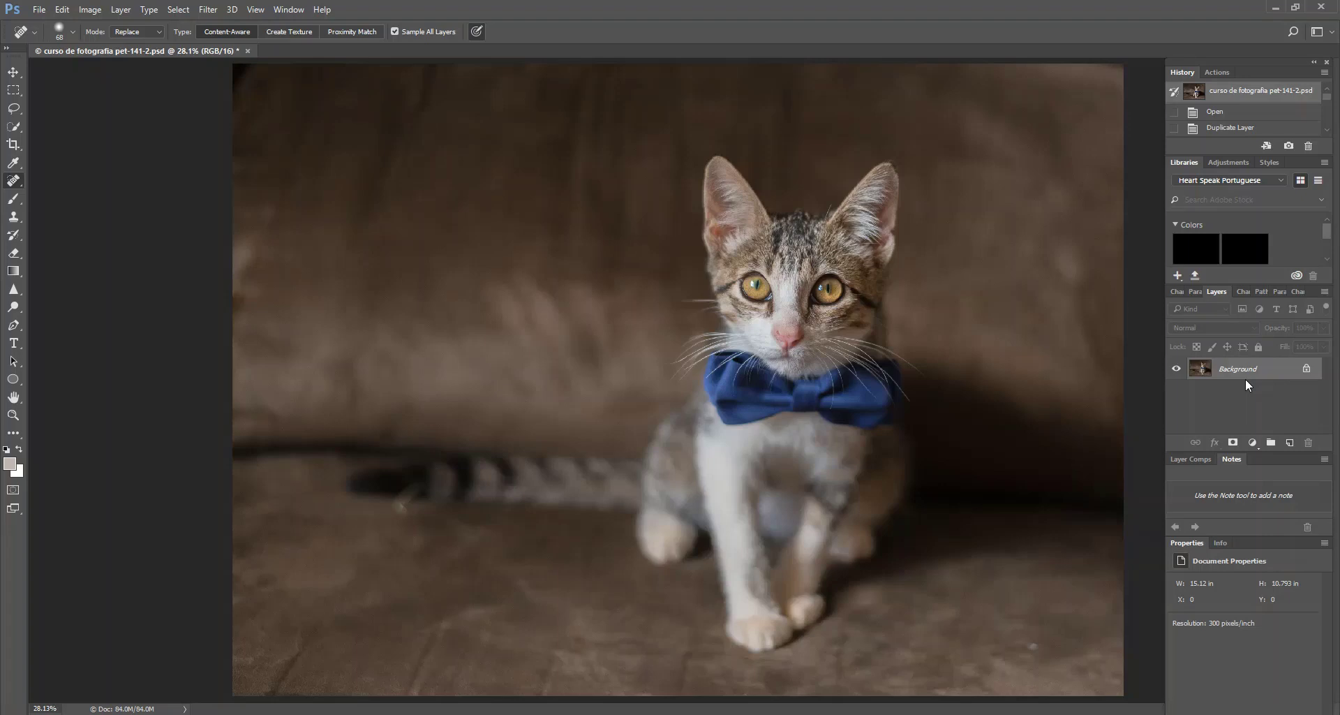
Step: Duplicate the Background layer as Background copy and clip the copy to the original with a clipping mask
{"action": "right_click", "coordinate": [1247, 382]}
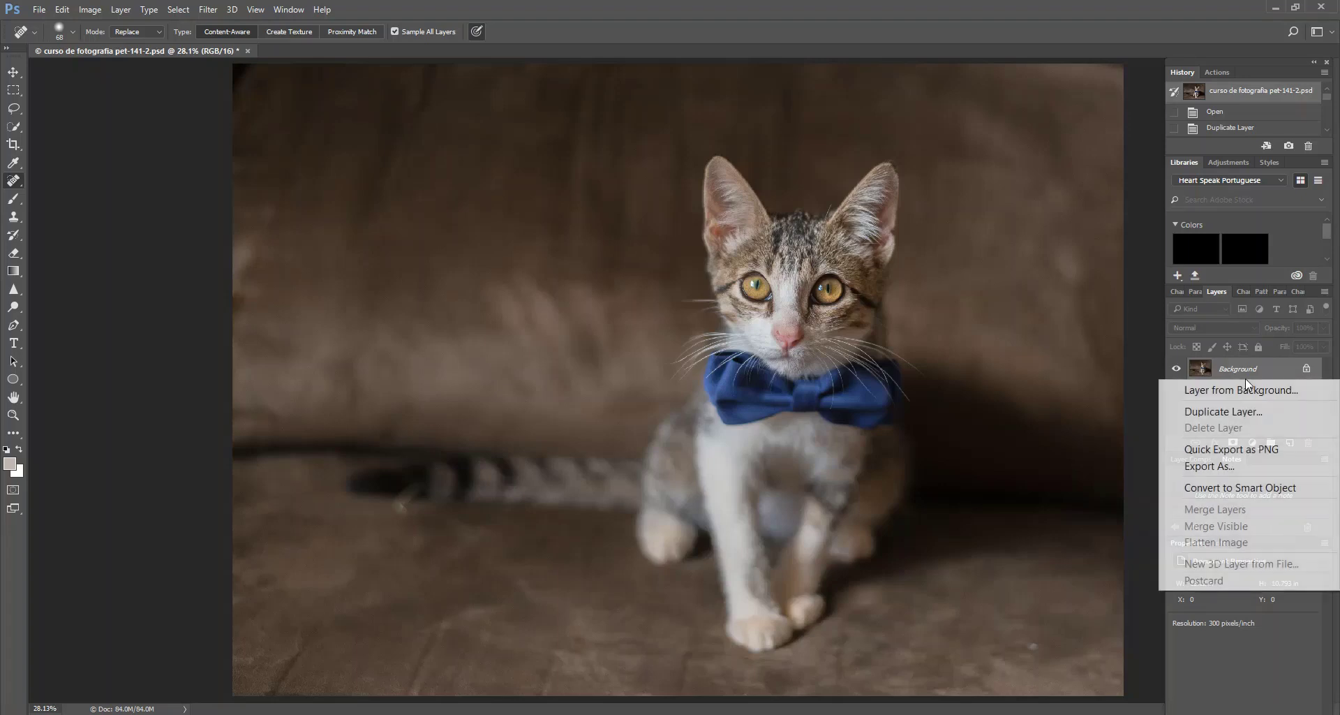
{"action": "left_click", "coordinate": [1231, 413]}
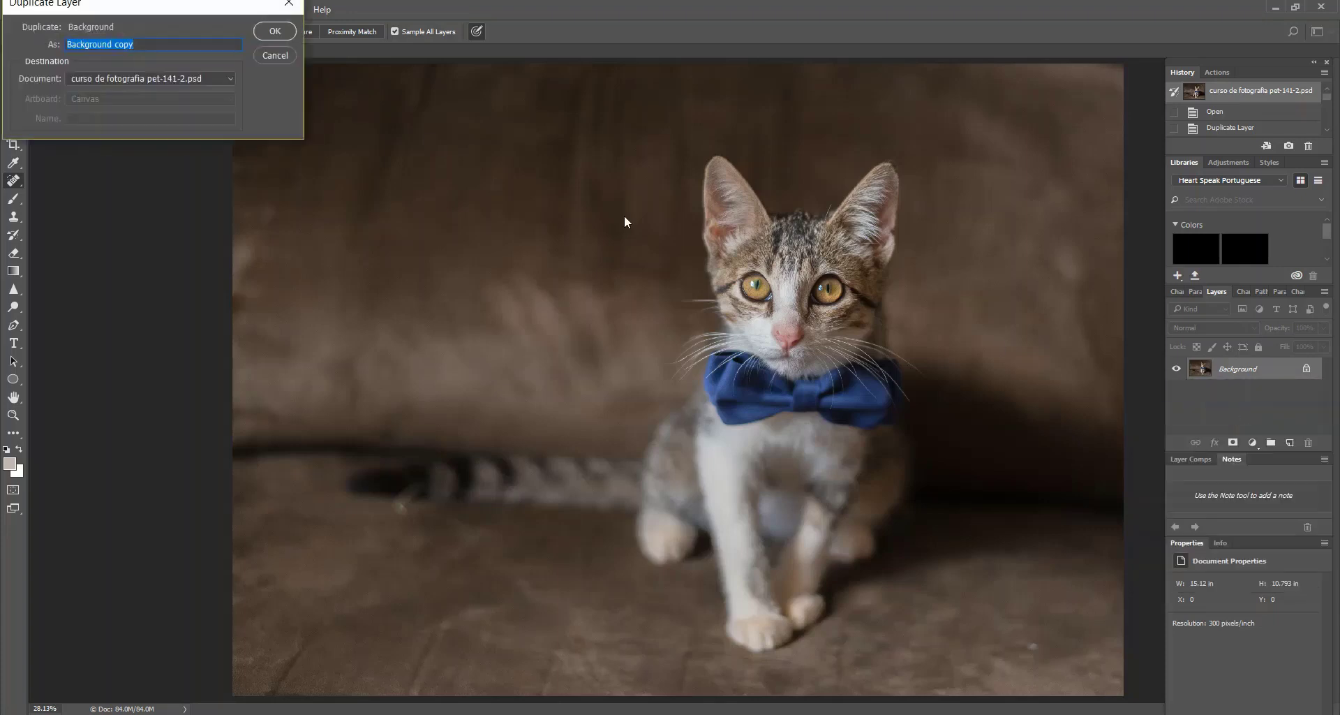
{"action": "left_click", "coordinate": [271, 33]}
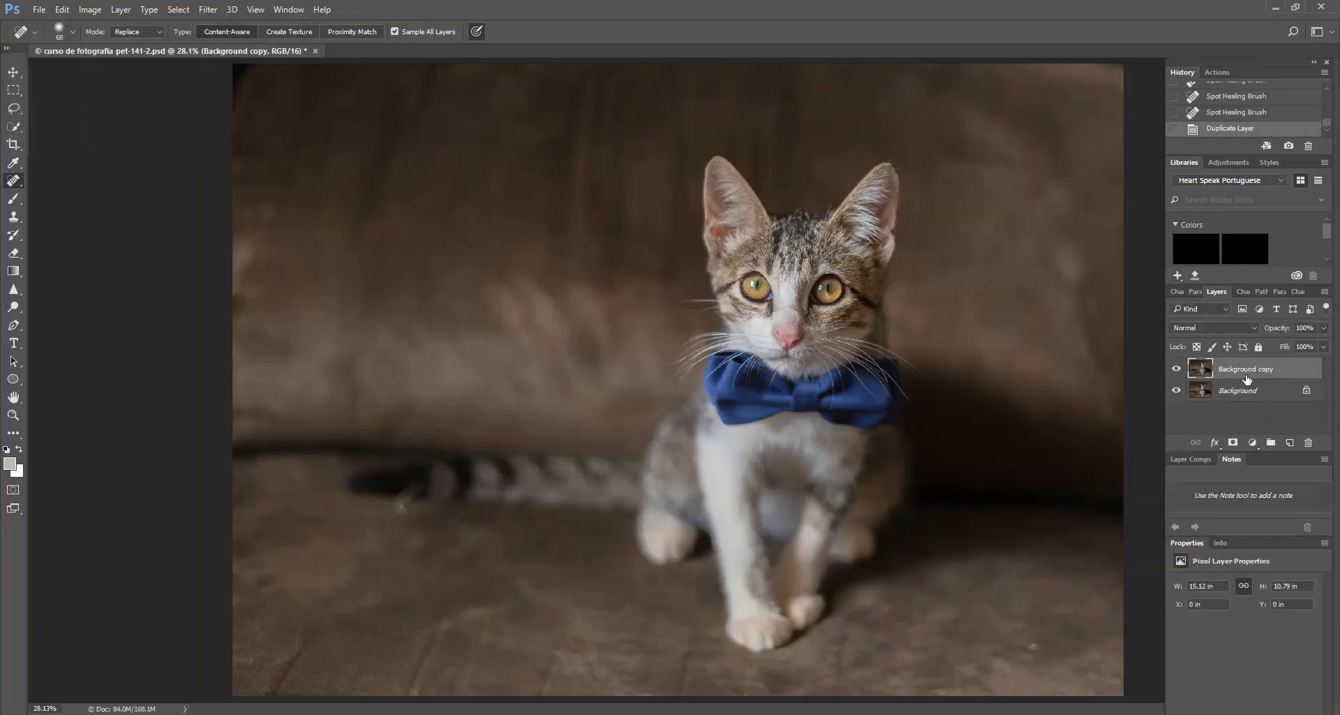
{"action": "right_click", "coordinate": [1246, 379]}
{"action": "left_click", "coordinate": [950, 391]}
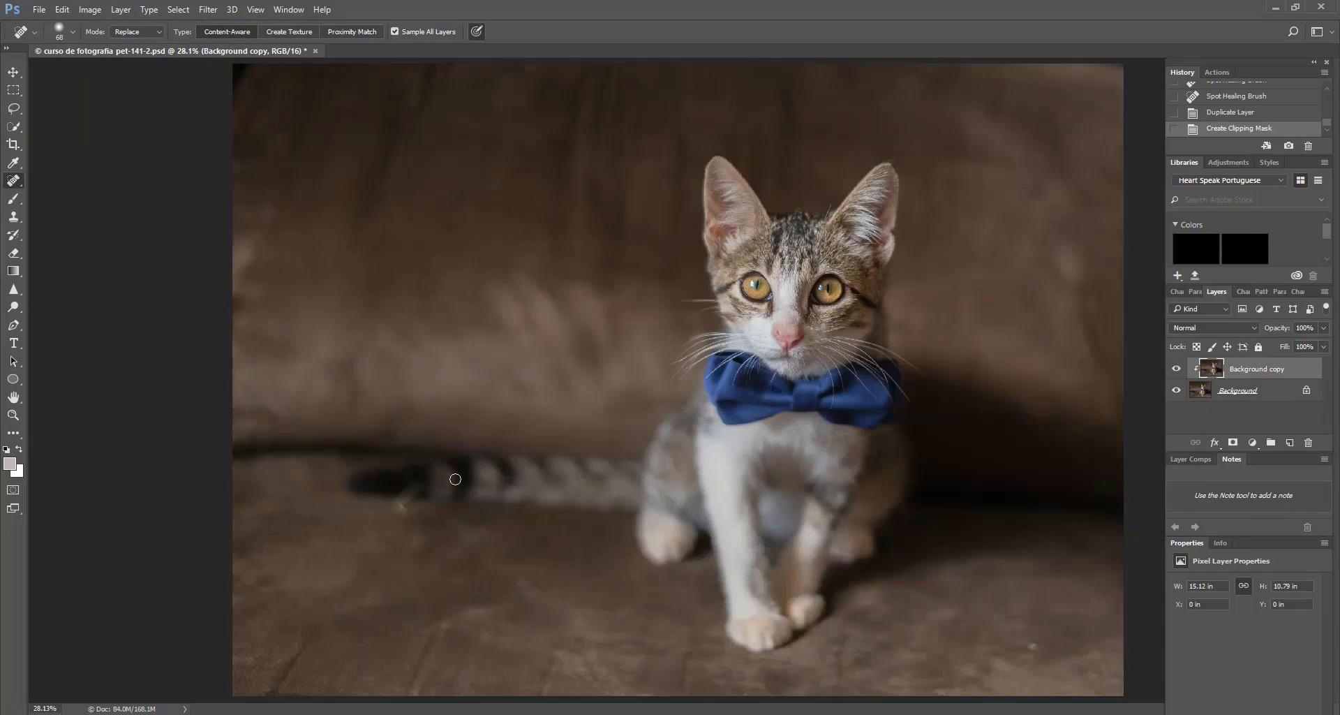
Step: Set the Spot Healing Brush size to 96 px and heal the dark spots in the photo's upper-left corner
{"action": "right_click", "coordinate": [18, 187]}
{"action": "left_click", "coordinate": [87, 181]}
{"action": "left_click", "coordinate": [73, 31]}
{"action": "left_click_drag", "start_coordinate": [73, 65], "coordinate": [86, 66]}
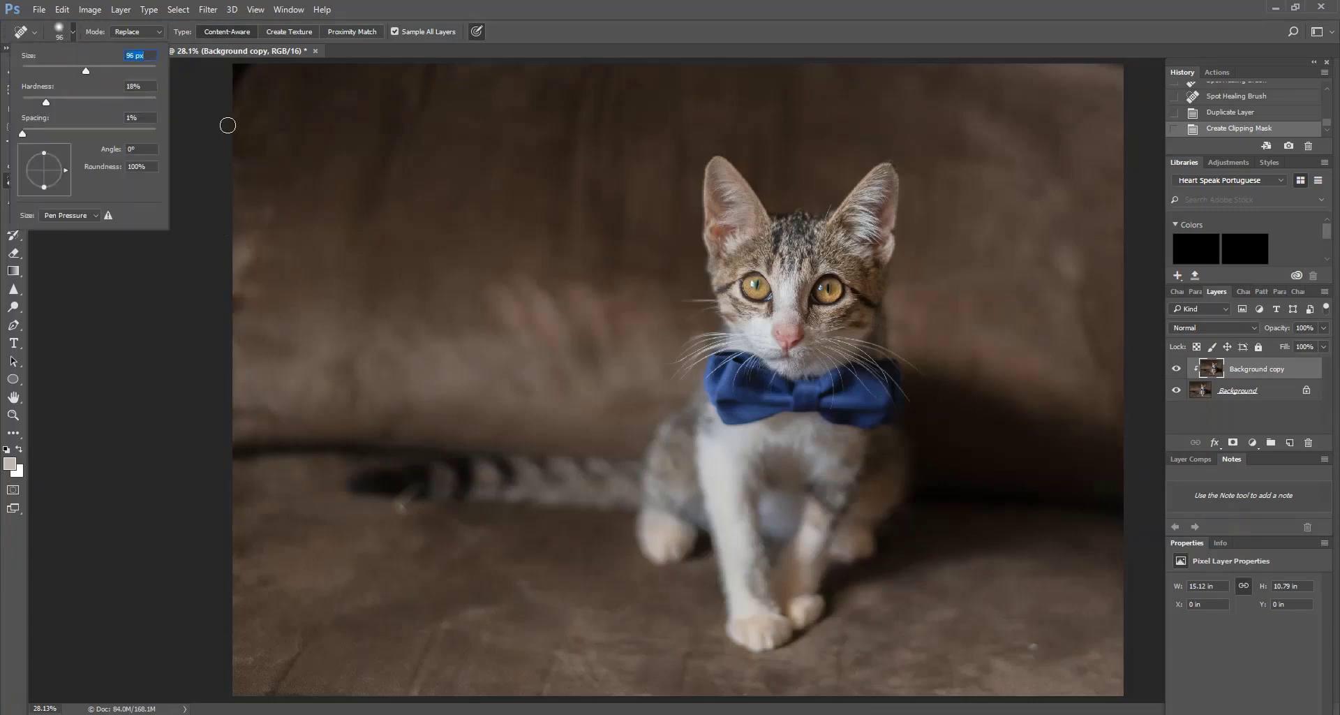
{"action": "key", "text": "Return"}
{"action": "left_click", "coordinate": [237, 98]}
{"action": "left_click", "coordinate": [244, 77]}
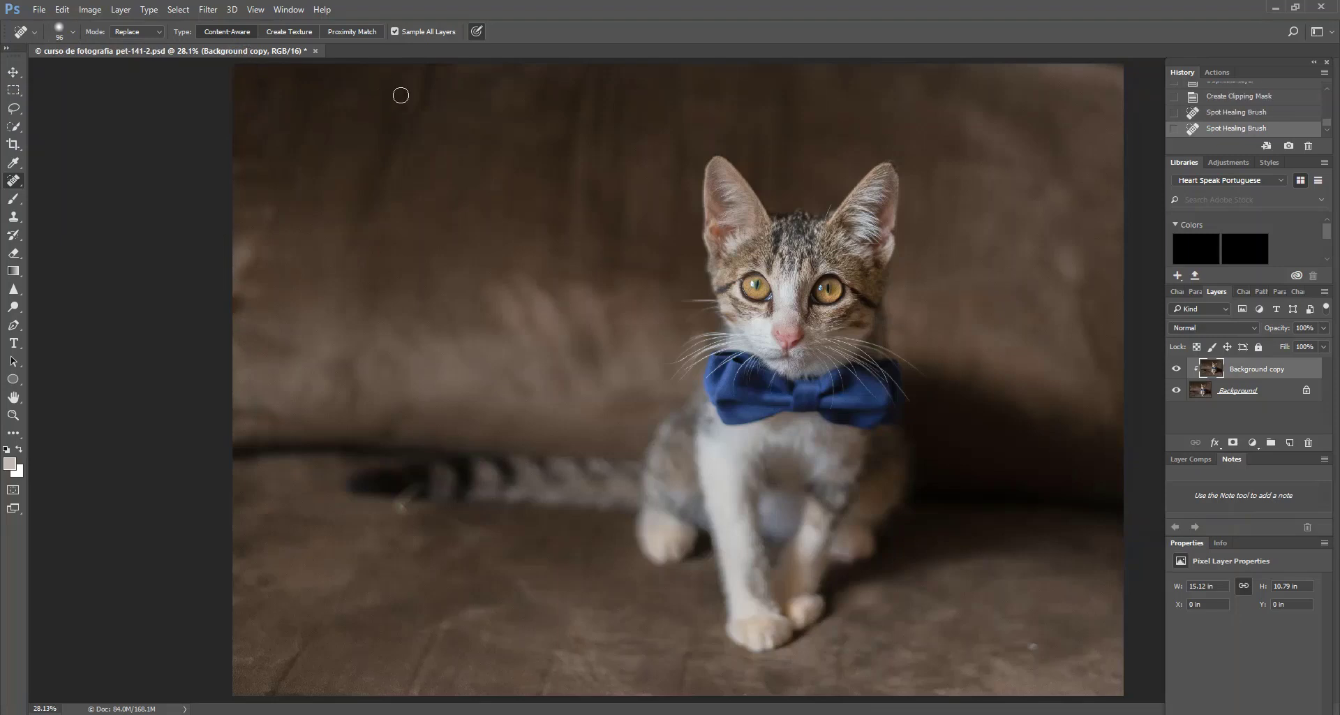
Step: Heal the streaks on the sofa backrest at the photo's left side and to the right of the kitten
{"action": "mouse_move", "coordinate": [401, 95]}
{"action": "left_mouse_down"}
{"action": "mouse_move", "coordinate": [429, 93]}
{"action": "mouse_move", "coordinate": [431, 57]}
{"action": "left_mouse_up"}
{"action": "left_click_drag", "start_coordinate": [390, 171], "coordinate": [420, 118]}
{"action": "left_click_drag", "start_coordinate": [293, 170], "coordinate": [309, 103]}
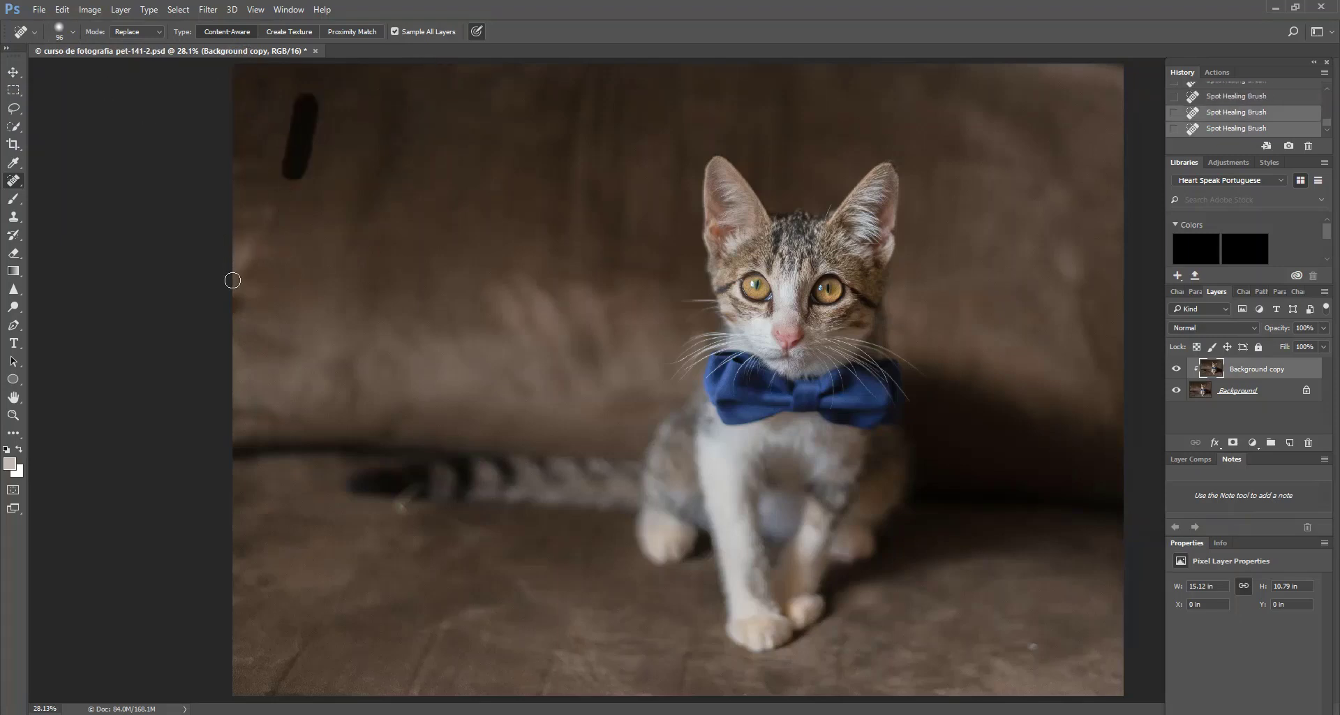
{"action": "left_click_drag", "start_coordinate": [255, 312], "coordinate": [262, 187]}
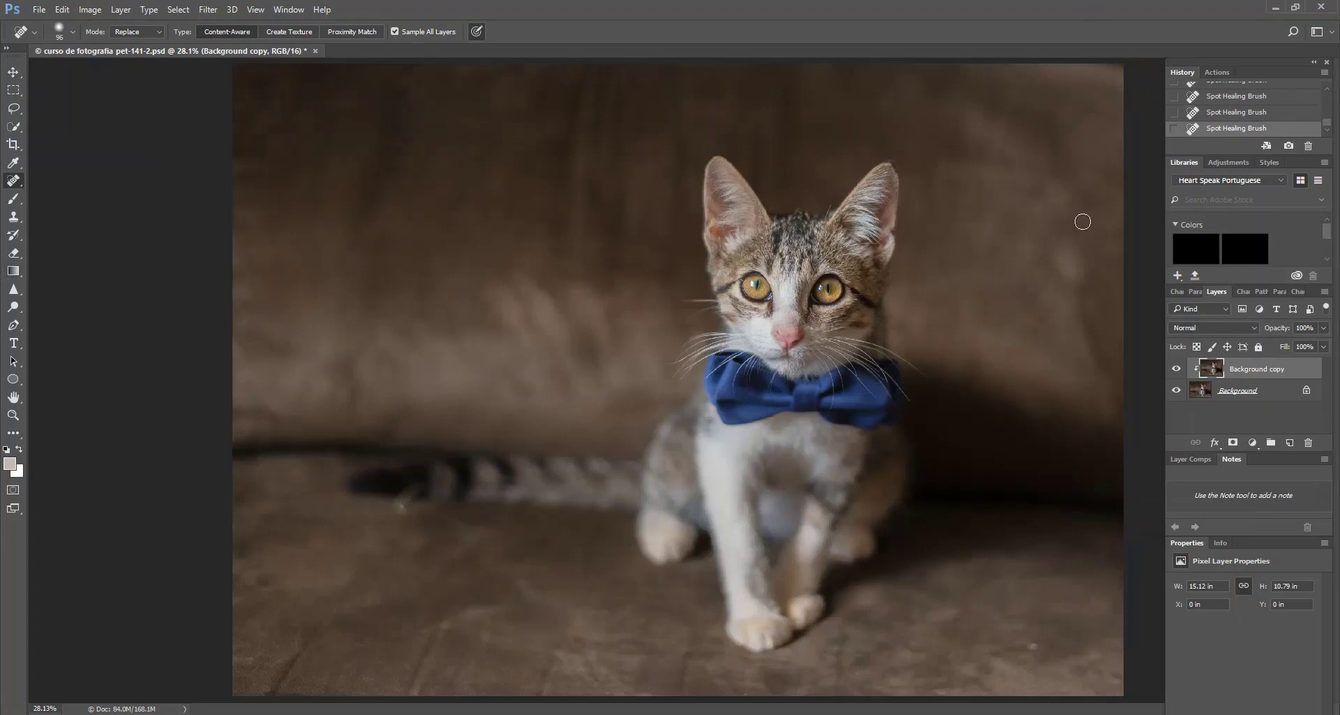
{"action": "left_click_drag", "start_coordinate": [1057, 250], "coordinate": [1075, 294]}
{"action": "left_click_drag", "start_coordinate": [1110, 376], "coordinate": [1074, 257]}
Step: Heal the light marks and wrinkles across the seat cushion and along the photo's lower edge with the Spot Healing Brush
{"action": "left_click_drag", "start_coordinate": [1044, 651], "coordinate": [1028, 629]}
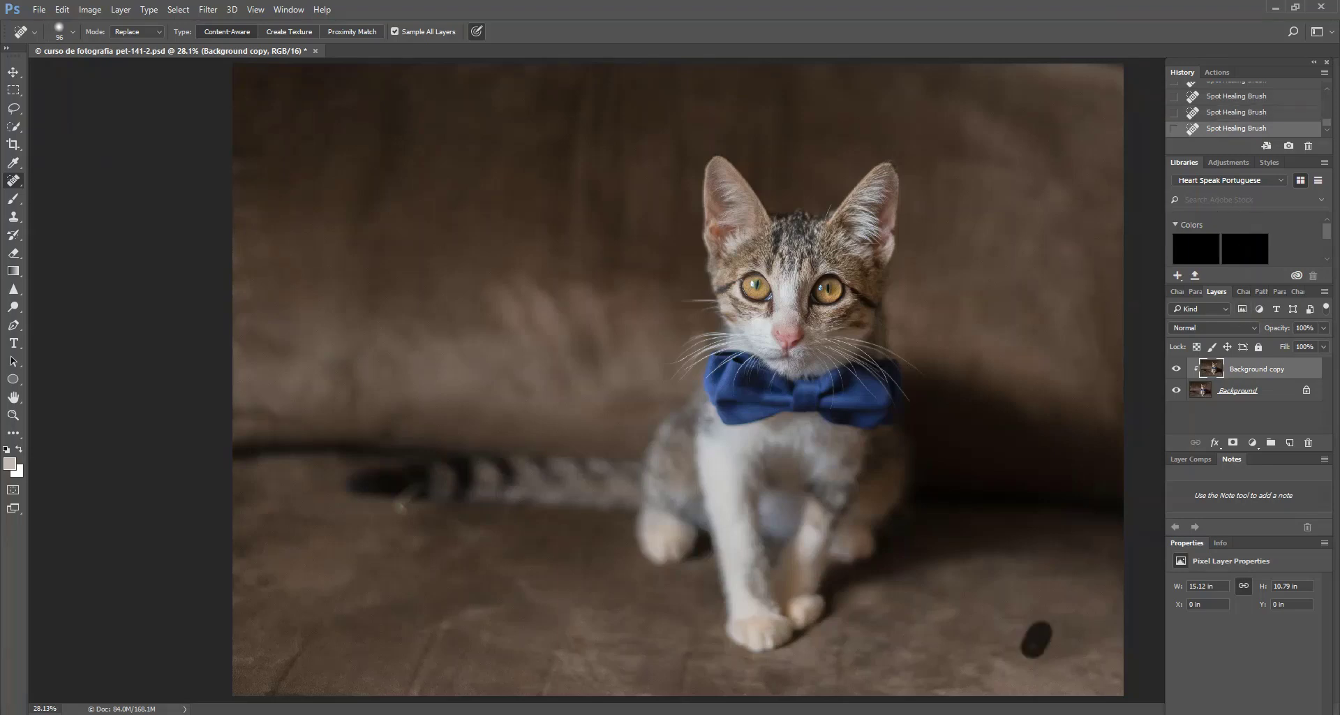
{"action": "mouse_move", "coordinate": [232, 652]}
{"action": "left_mouse_down"}
{"action": "mouse_move", "coordinate": [313, 641]}
{"action": "mouse_move", "coordinate": [295, 684]}
{"action": "left_mouse_up"}
{"action": "left_click_drag", "start_coordinate": [436, 632], "coordinate": [410, 697]}
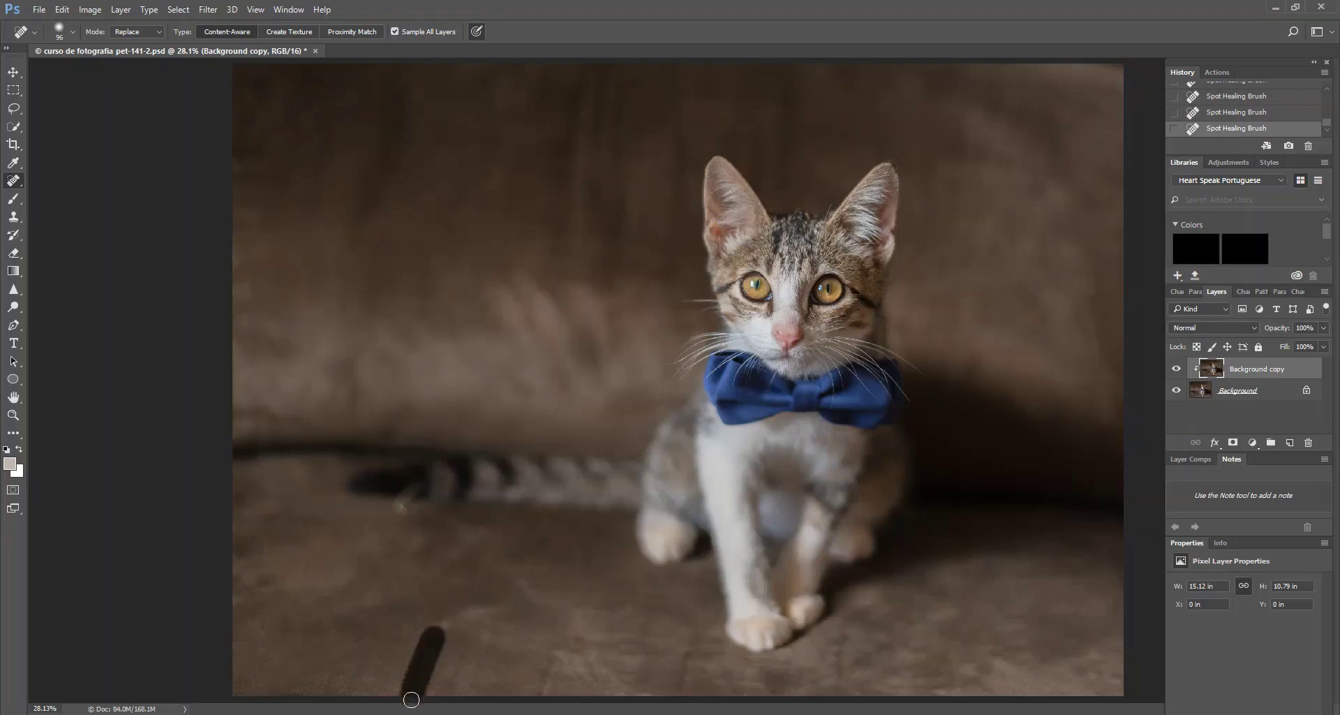
{"action": "left_click_drag", "start_coordinate": [559, 640], "coordinate": [534, 699]}
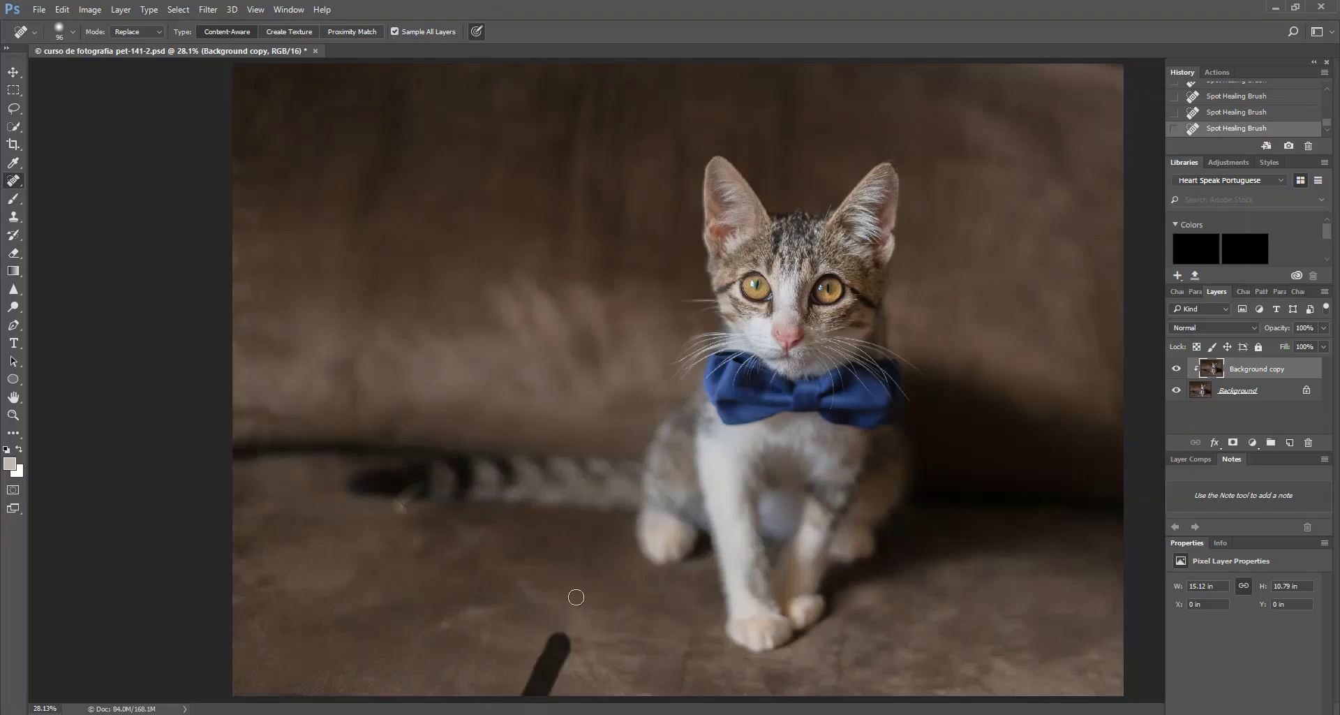
{"action": "left_click_drag", "start_coordinate": [586, 579], "coordinate": [601, 528]}
{"action": "left_click_drag", "start_coordinate": [841, 637], "coordinate": [835, 697]}
{"action": "mouse_move", "coordinate": [675, 693]}
{"action": "left_mouse_down"}
{"action": "mouse_move", "coordinate": [677, 645]}
{"action": "mouse_move", "coordinate": [690, 645]}
{"action": "left_mouse_up"}
{"action": "mouse_move", "coordinate": [750, 702]}
{"action": "left_mouse_down"}
{"action": "mouse_move", "coordinate": [736, 684]}
{"action": "mouse_move", "coordinate": [754, 694]}
{"action": "left_mouse_up"}
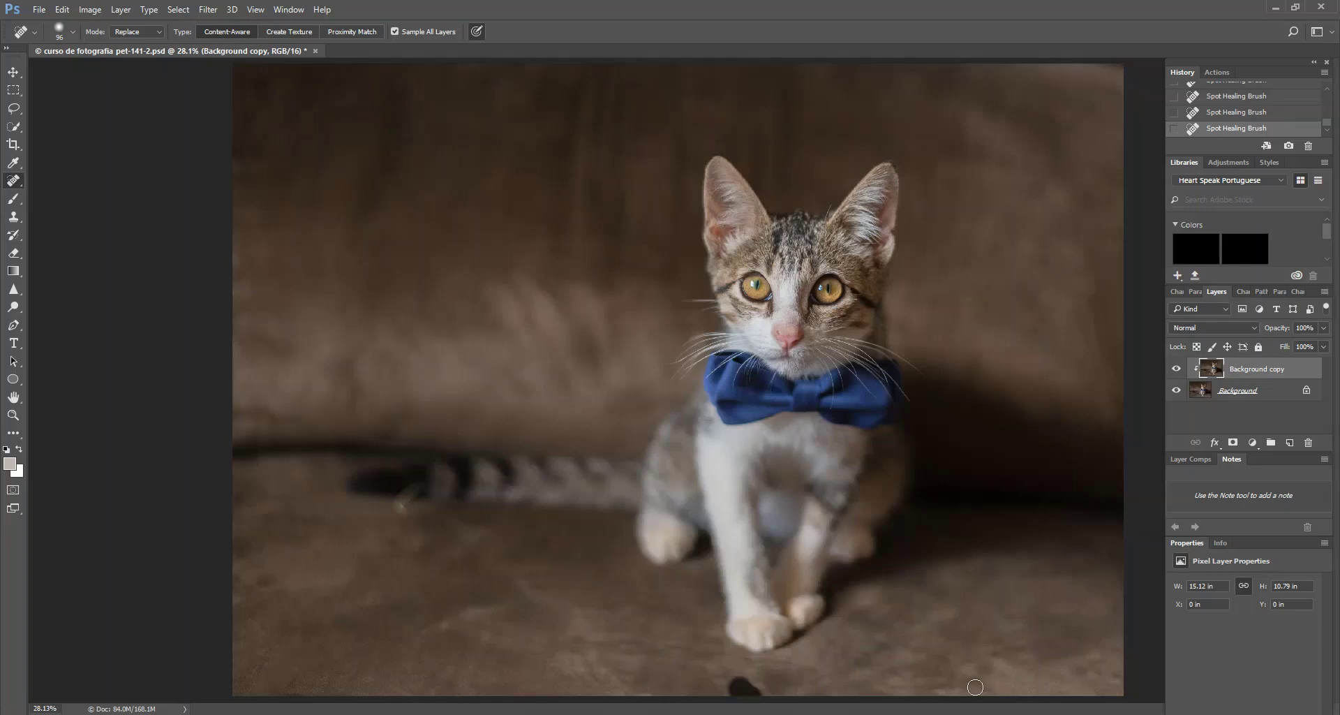
{"action": "left_click_drag", "start_coordinate": [1071, 676], "coordinate": [1125, 680]}
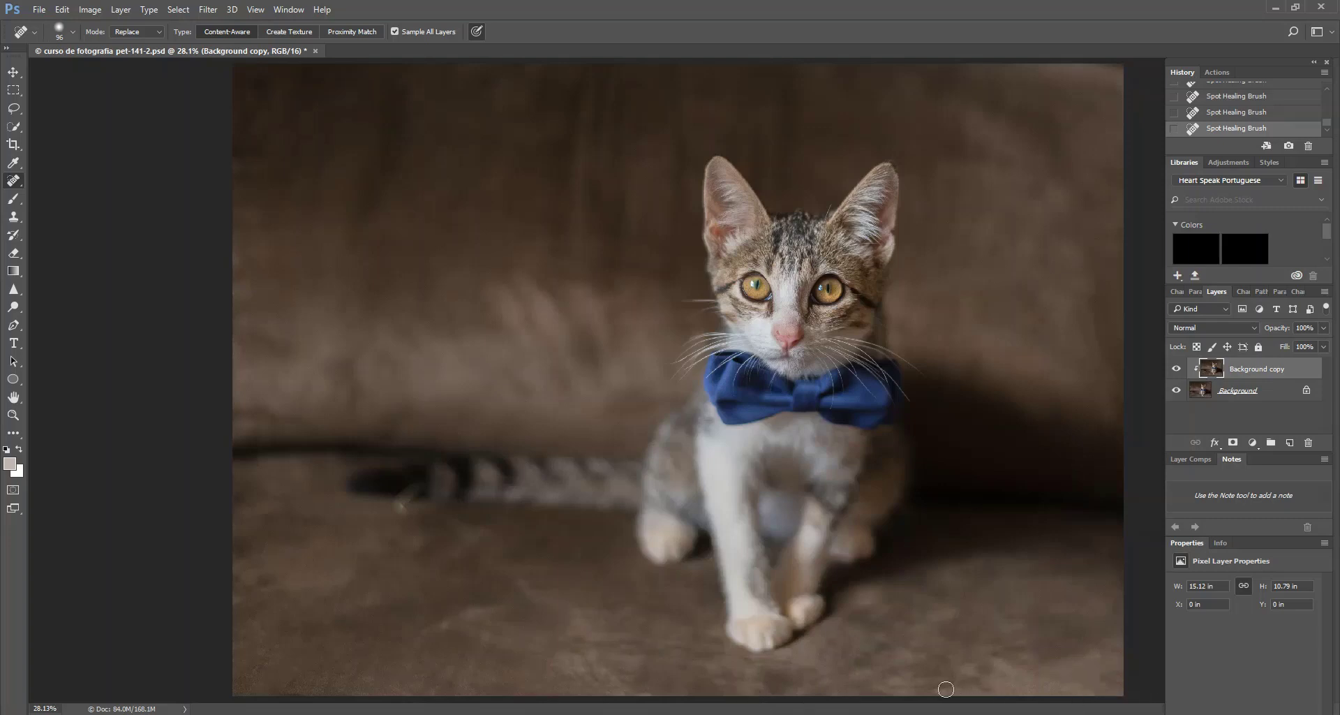
{"action": "left_click_drag", "start_coordinate": [946, 687], "coordinate": [995, 689]}
{"action": "mouse_move", "coordinate": [562, 607]}
{"action": "left_mouse_down"}
{"action": "mouse_move", "coordinate": [512, 577]}
{"action": "mouse_move", "coordinate": [421, 638]}
{"action": "left_mouse_up"}
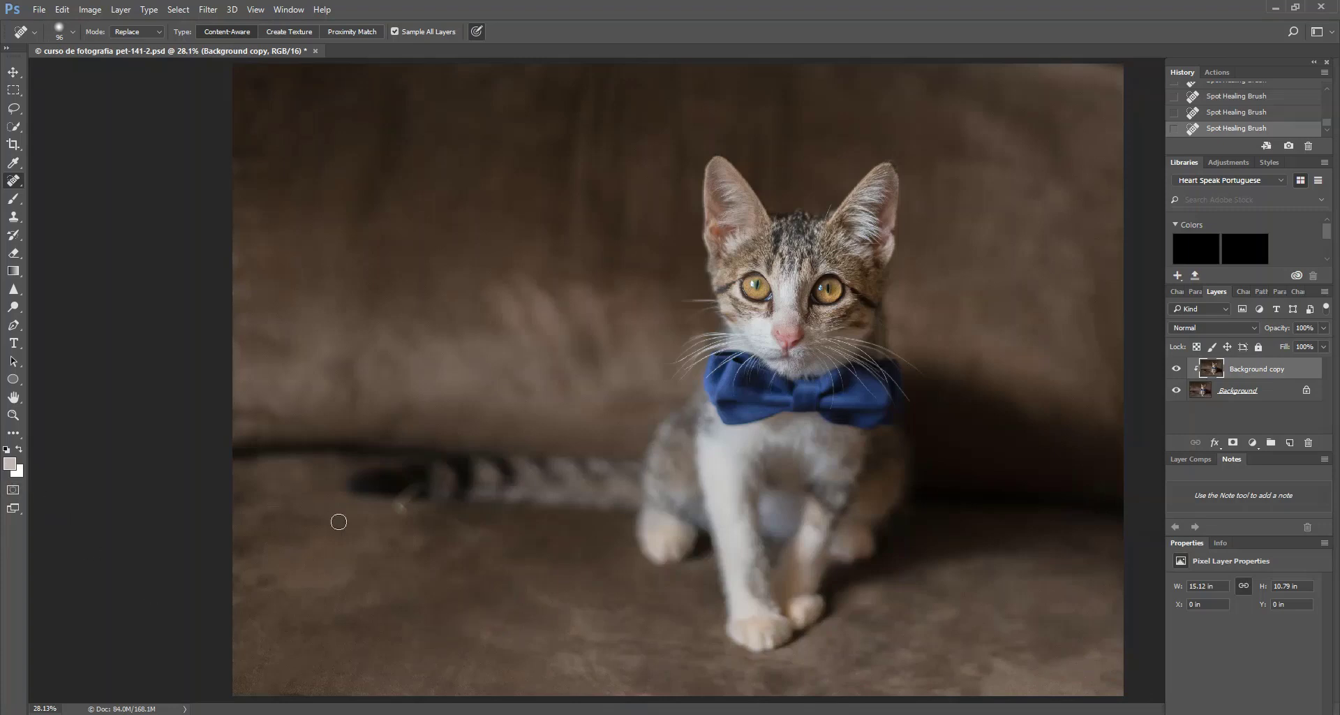
Step: Enlarge the Spot Healing Brush to 137 px and heal the vertical creases on the backrest above and beside the kitten
{"action": "right_click", "coordinate": [17, 185]}
{"action": "left_click", "coordinate": [69, 179]}
{"action": "left_click", "coordinate": [73, 31]}
{"action": "left_click_drag", "start_coordinate": [96, 70], "coordinate": [101, 70]}
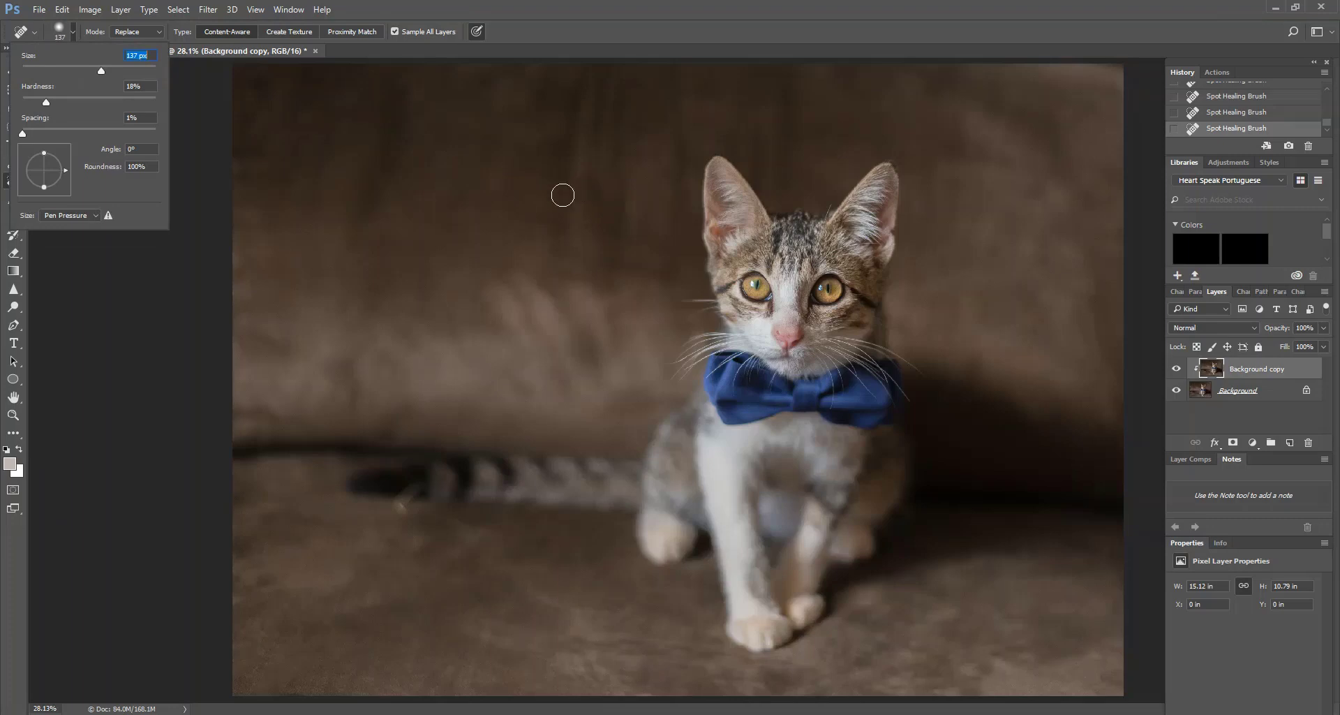
{"action": "left_click_drag", "start_coordinate": [561, 192], "coordinate": [571, 76]}
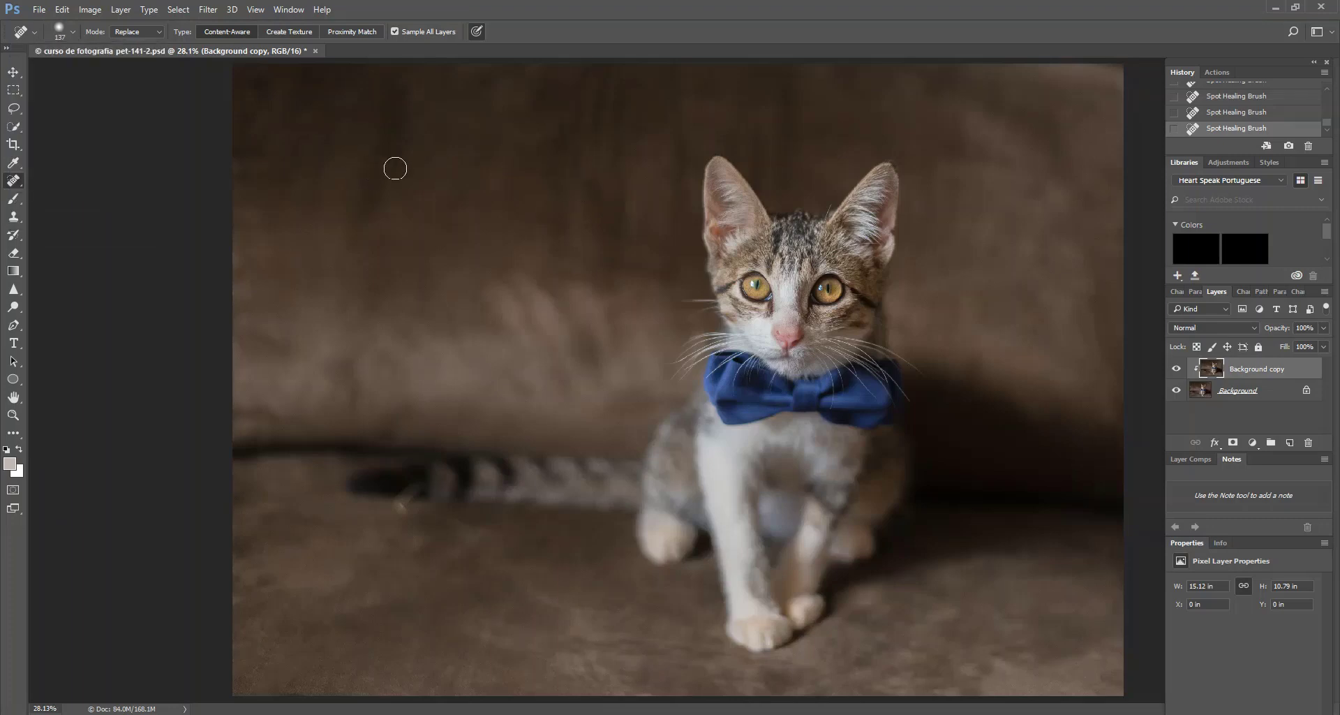
{"action": "left_click_drag", "start_coordinate": [385, 167], "coordinate": [401, 78]}
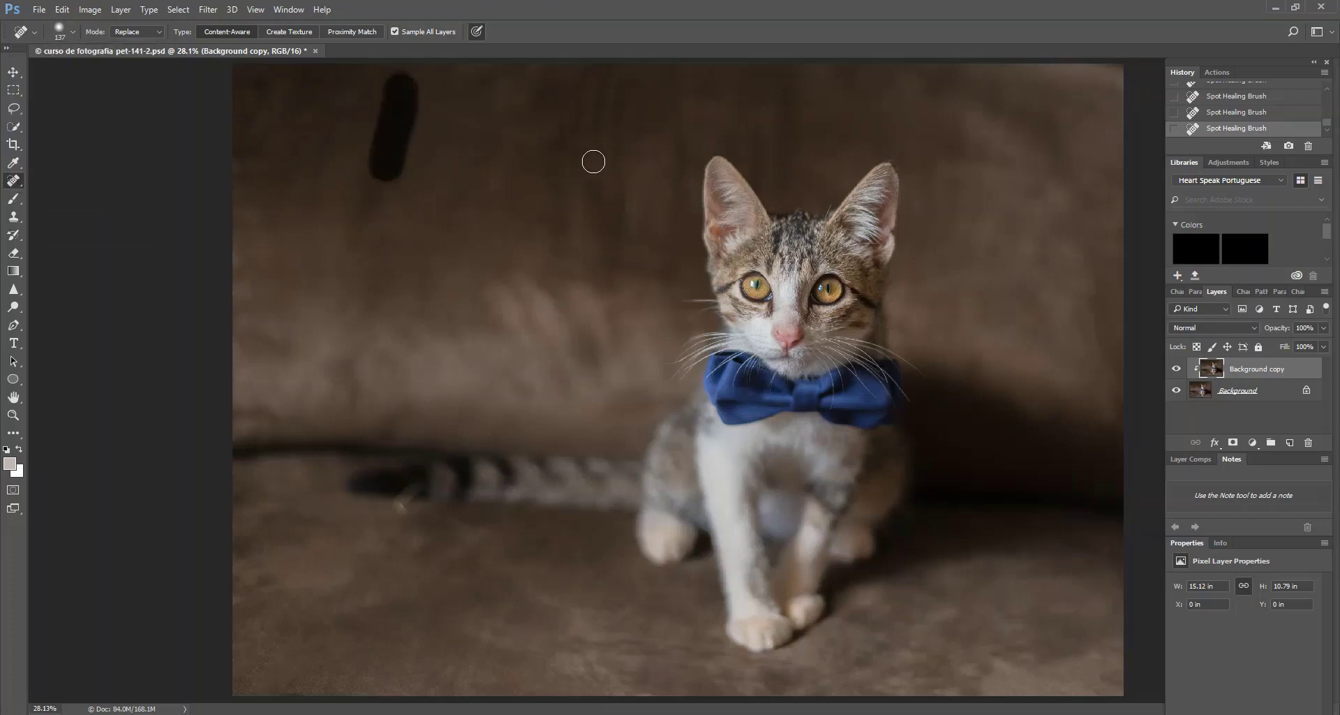
{"action": "left_click_drag", "start_coordinate": [586, 161], "coordinate": [585, 77]}
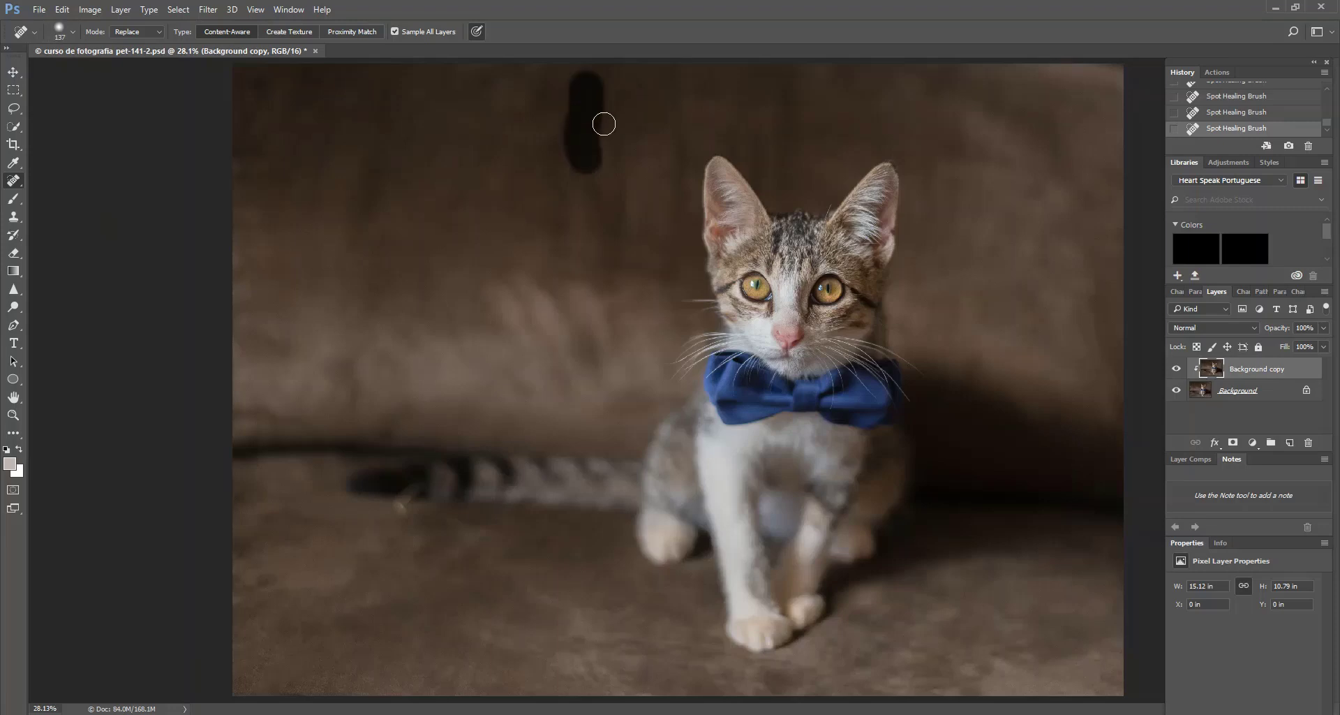
{"action": "left_click_drag", "start_coordinate": [605, 120], "coordinate": [604, 66]}
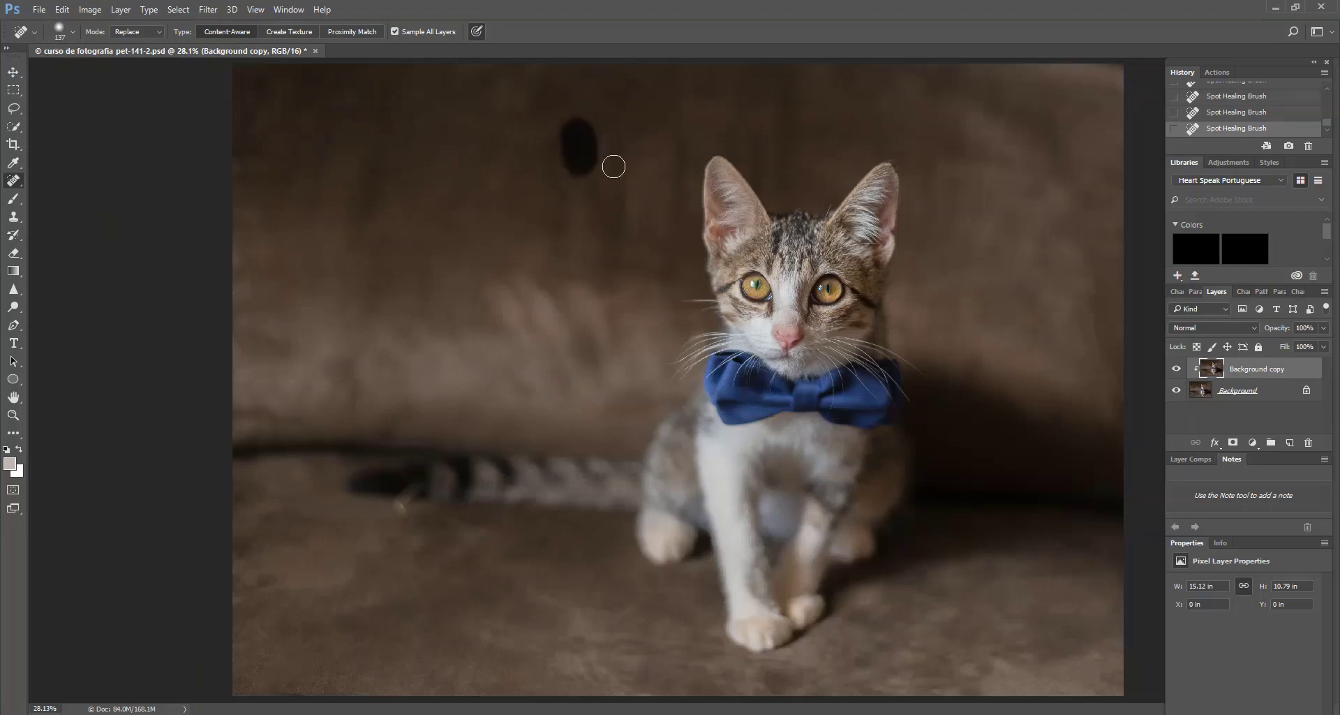
{"action": "left_click_drag", "start_coordinate": [613, 264], "coordinate": [614, 200]}
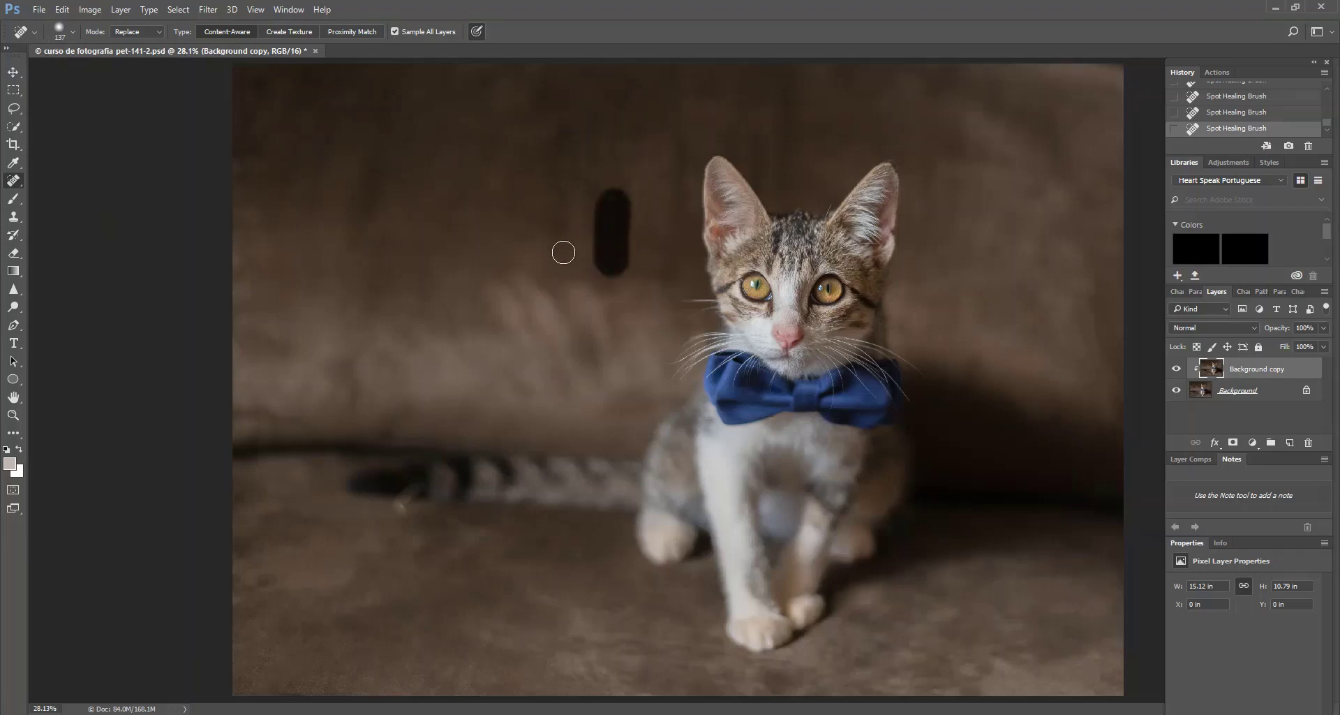
{"action": "left_click_drag", "start_coordinate": [563, 252], "coordinate": [558, 115]}
{"action": "left_click_drag", "start_coordinate": [782, 170], "coordinate": [786, 64]}
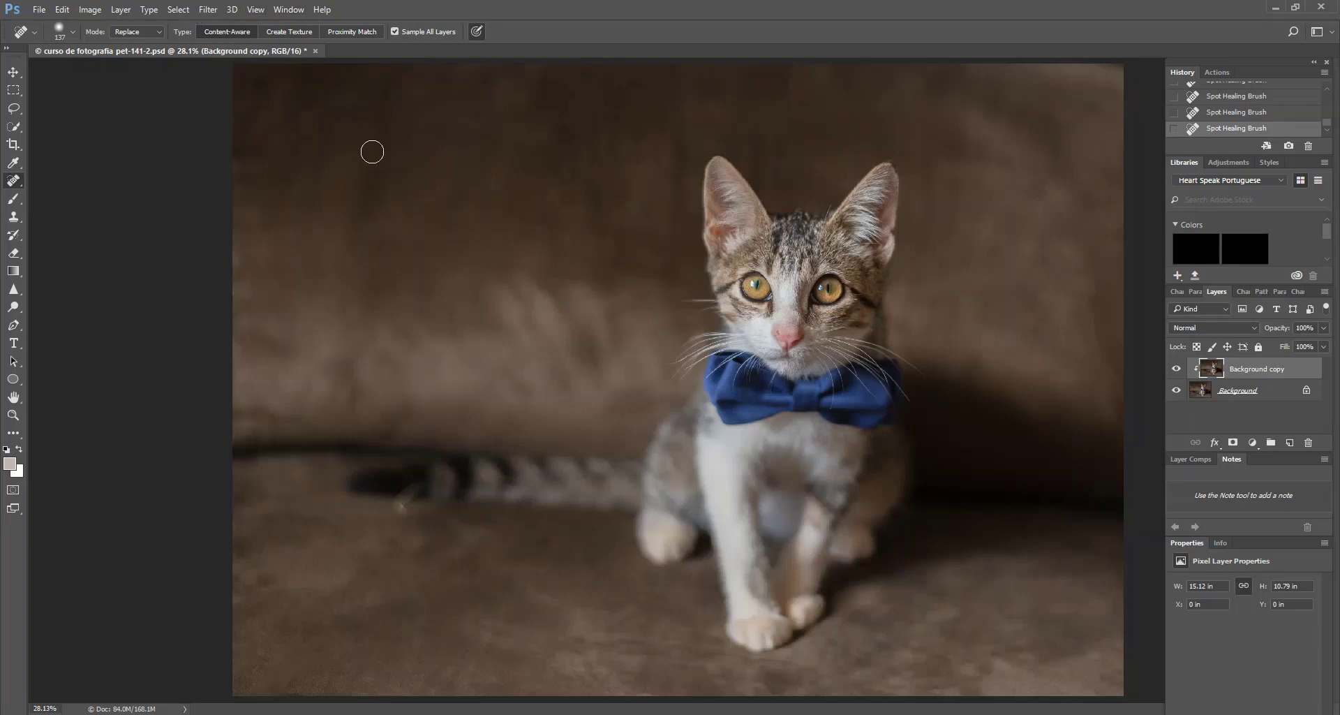
{"action": "left_click_drag", "start_coordinate": [603, 234], "coordinate": [587, 183]}
{"action": "left_click_drag", "start_coordinate": [664, 215], "coordinate": [672, 143]}
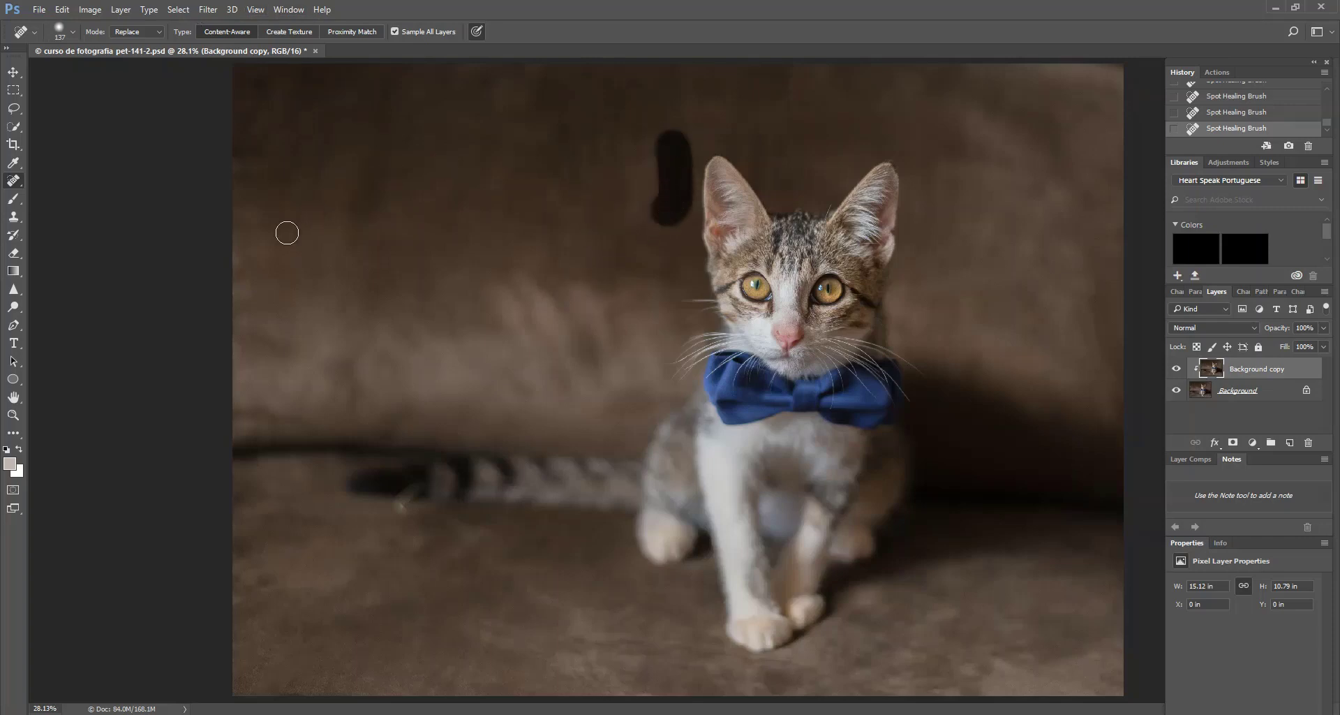
{"action": "left_click_drag", "start_coordinate": [353, 222], "coordinate": [383, 136]}
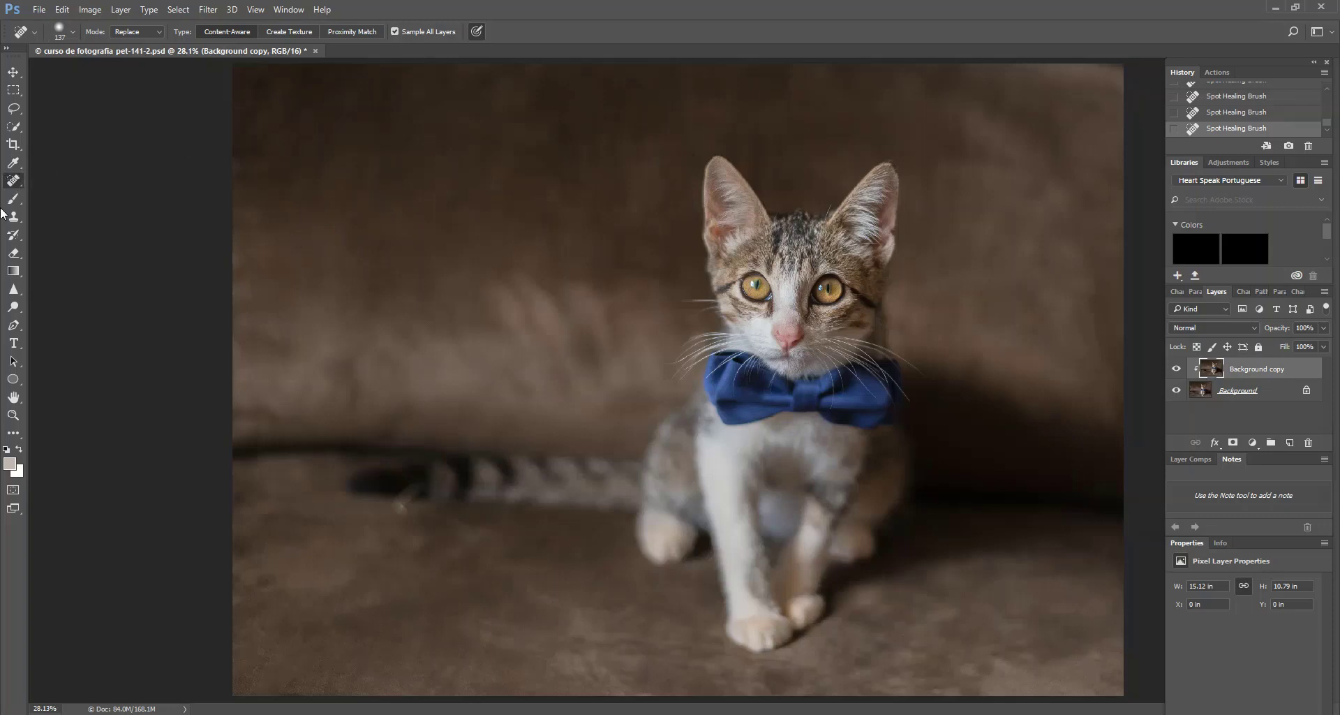
Step: Heal the light mark beneath the tail tip with the Spot Healing Brush at 44 px and revert the last two strokes
{"action": "left_click", "coordinate": [73, 31]}
{"action": "left_click", "coordinate": [51, 71]}
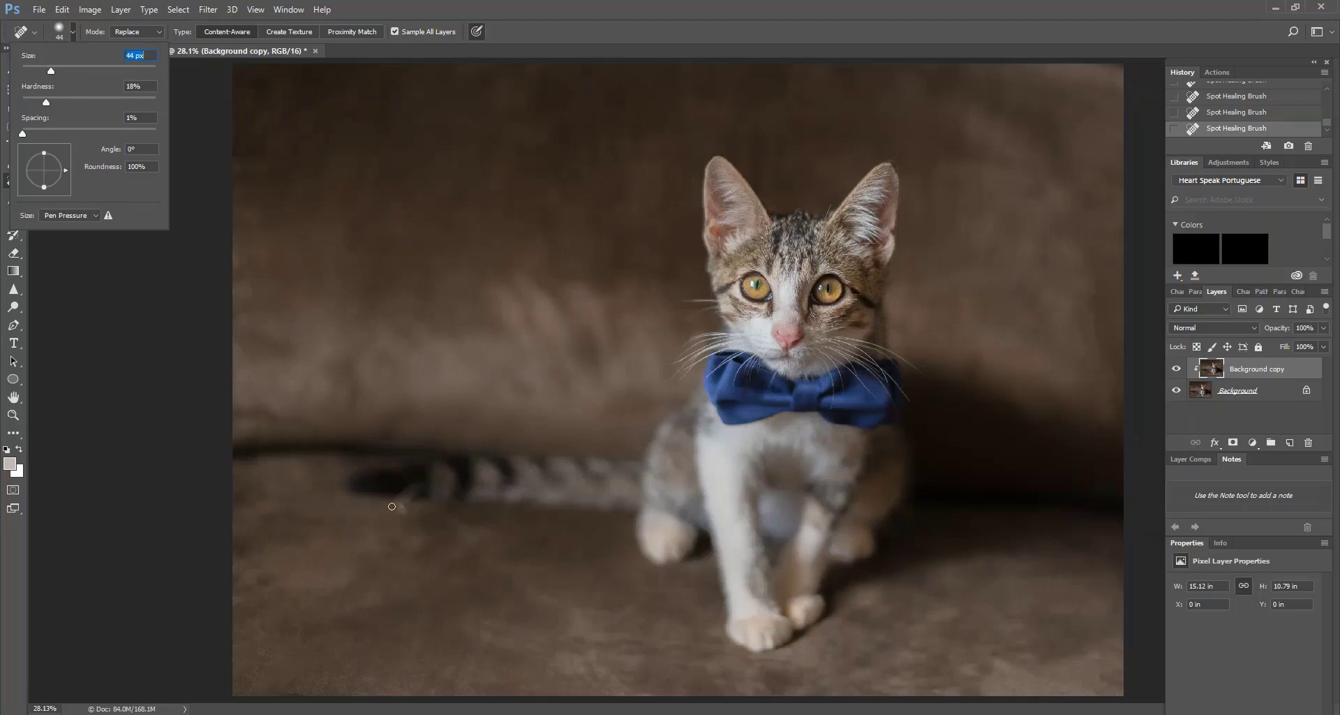
{"action": "left_click", "coordinate": [394, 502]}
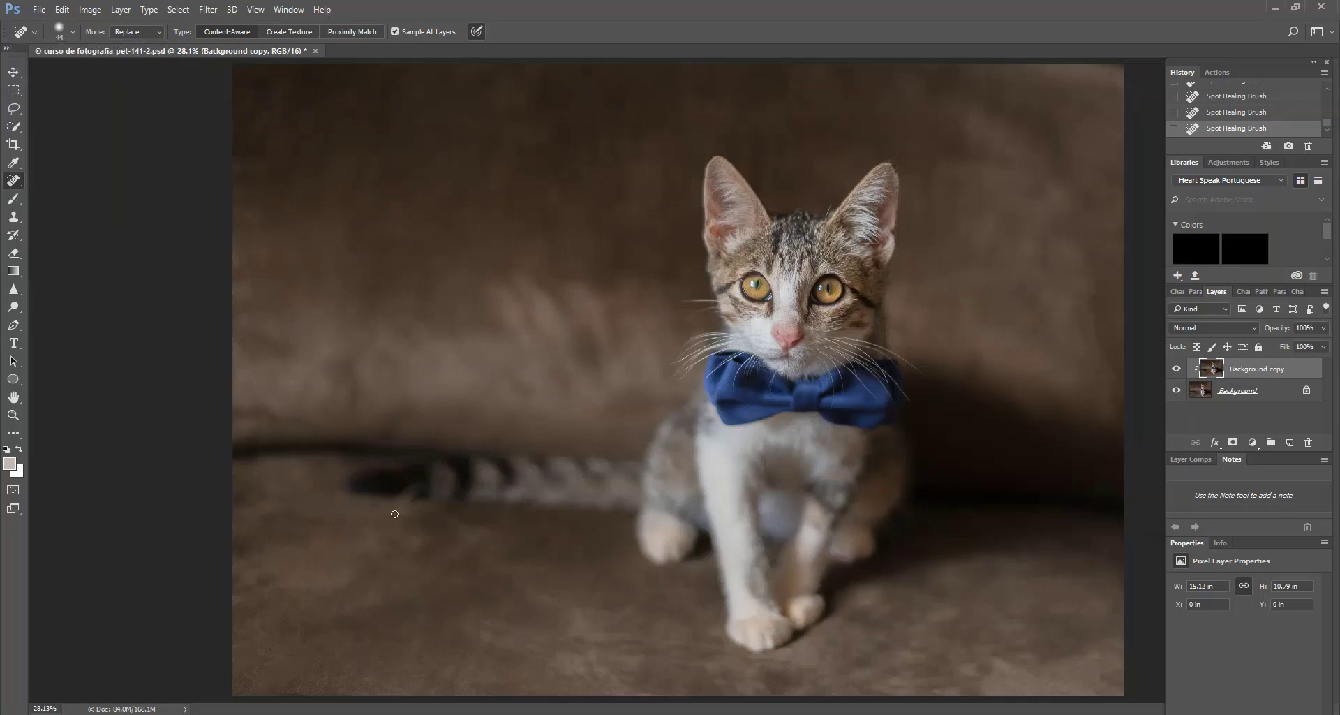
{"action": "left_click_drag", "start_coordinate": [392, 513], "coordinate": [427, 509]}
{"action": "left_click_drag", "start_coordinate": [405, 492], "coordinate": [422, 490]}
{"action": "left_click", "coordinate": [1219, 113]}
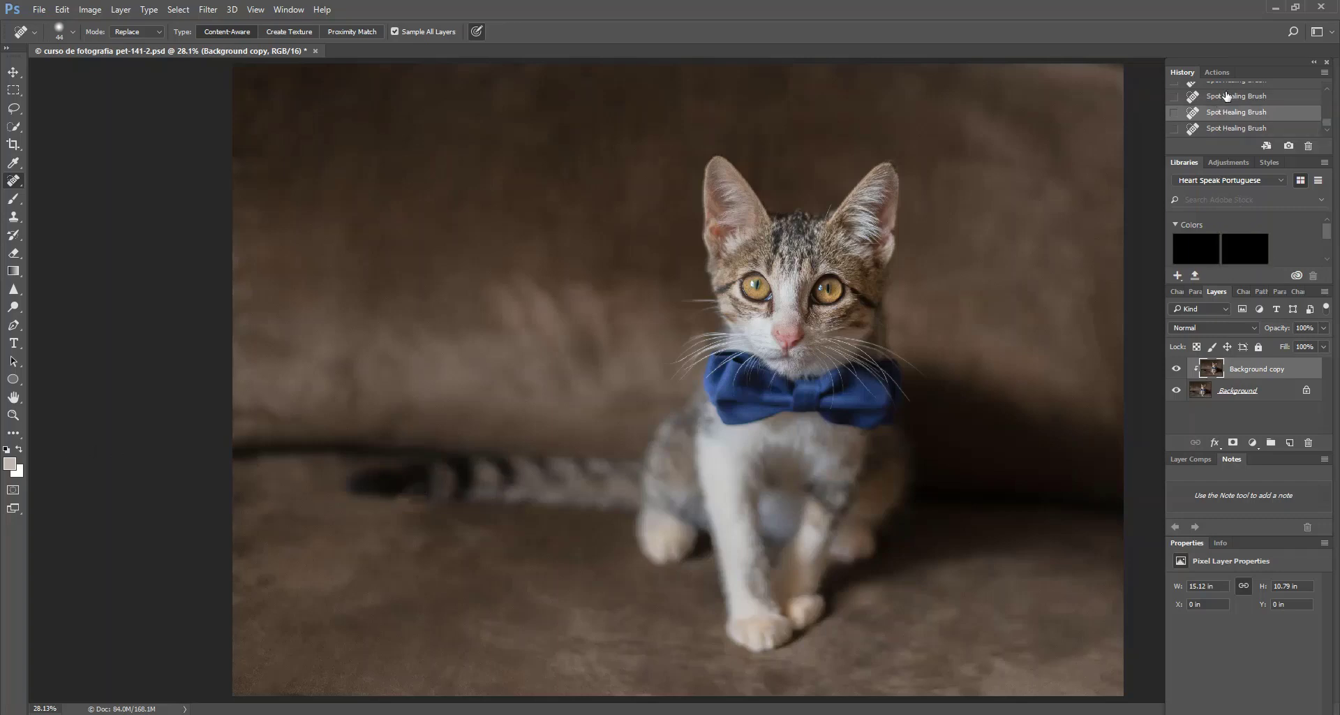
{"action": "left_click", "coordinate": [1226, 96]}
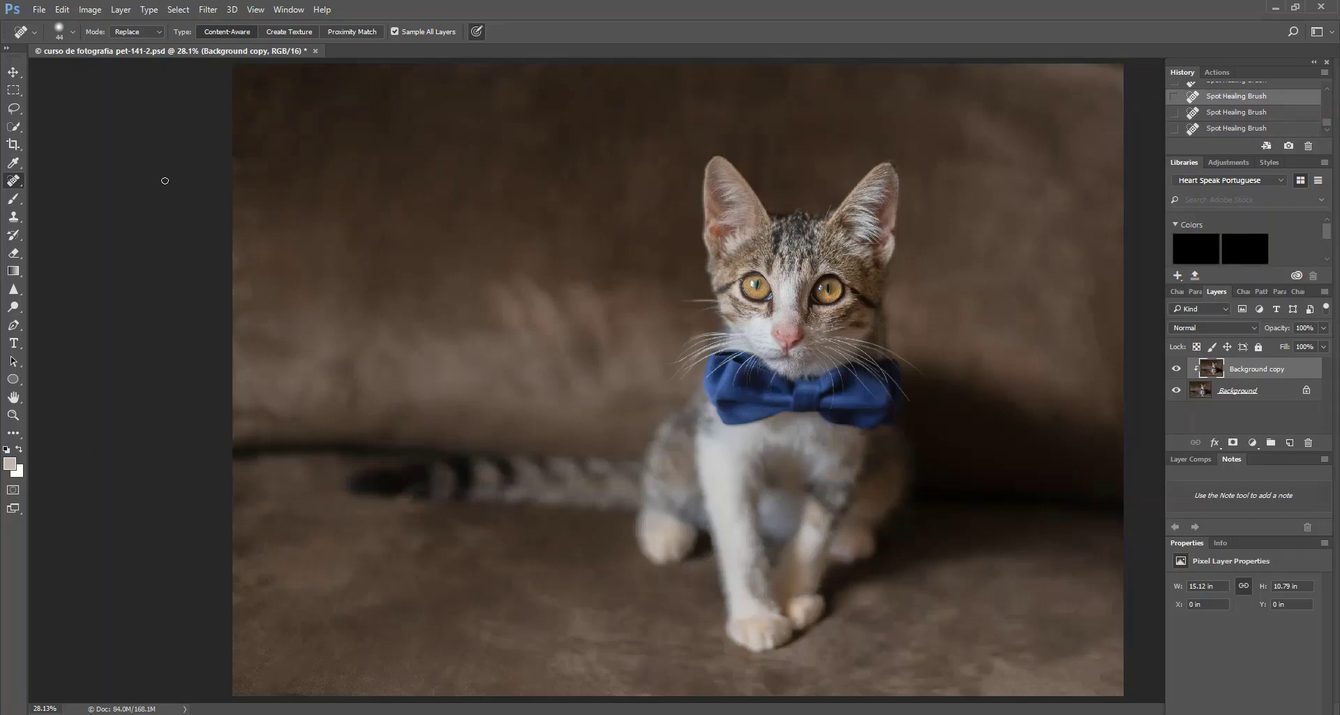
Step: Retouch the lower edge of the dark tail tip with the Healing Brush at 61 px and undo the last stroke
{"action": "right_click", "coordinate": [13, 181]}
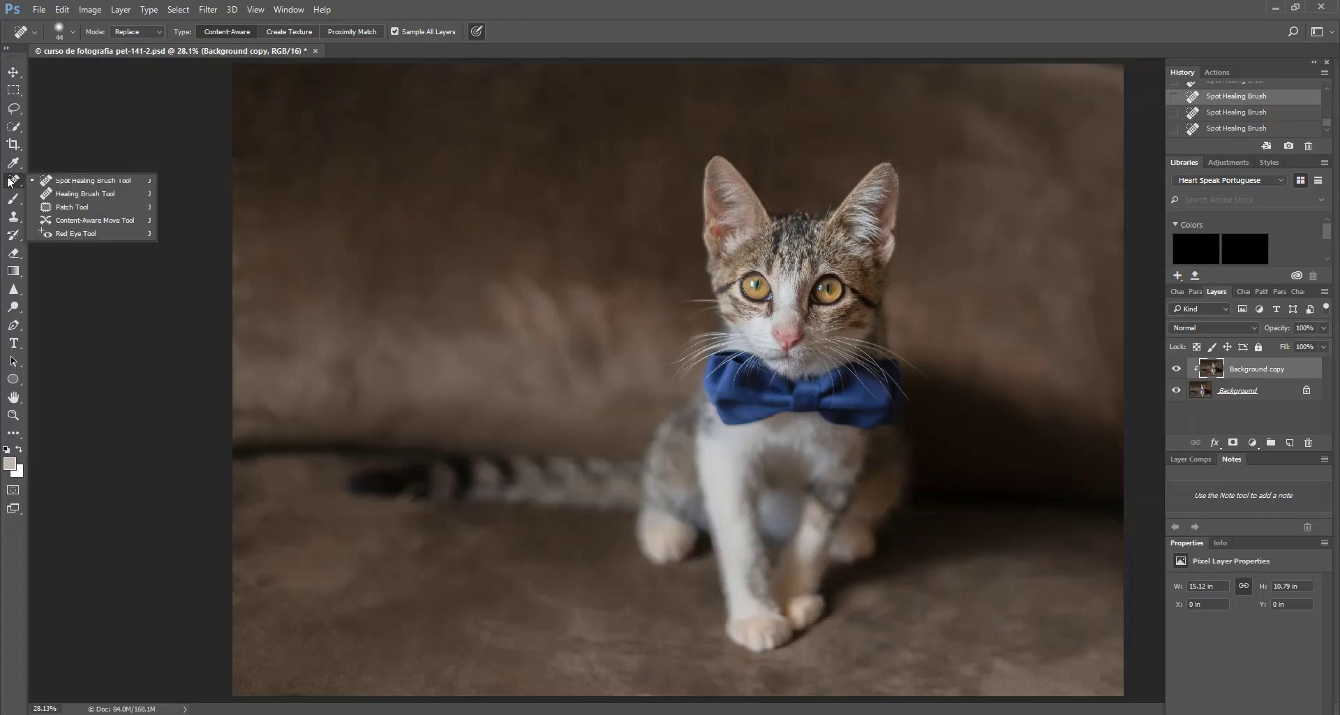
{"action": "left_click", "coordinate": [67, 196]}
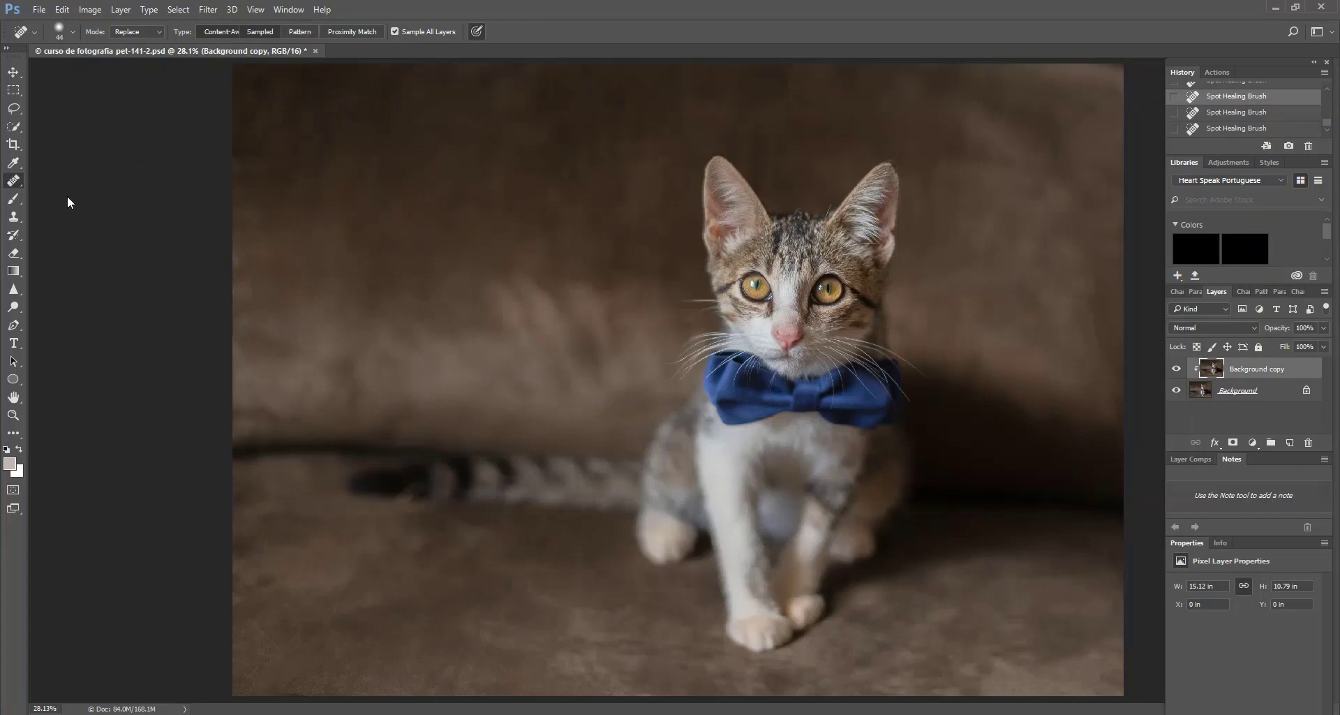
{"action": "left_click", "coordinate": [70, 32]}
{"action": "mouse_move", "coordinate": [134, 70]}
{"action": "left_mouse_down"}
{"action": "mouse_move", "coordinate": [44, 71]}
{"action": "mouse_move", "coordinate": [61, 70]}
{"action": "left_mouse_up"}
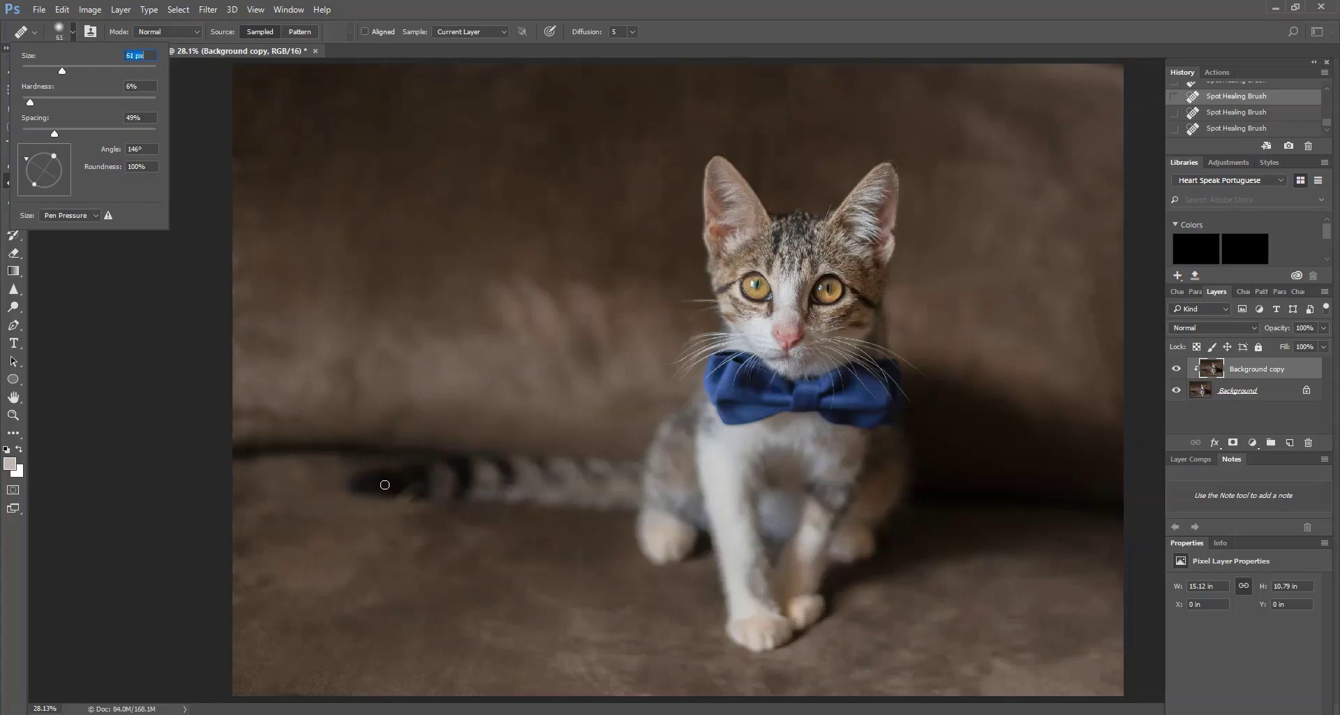
{"action": "left_click", "coordinate": [385, 484]}
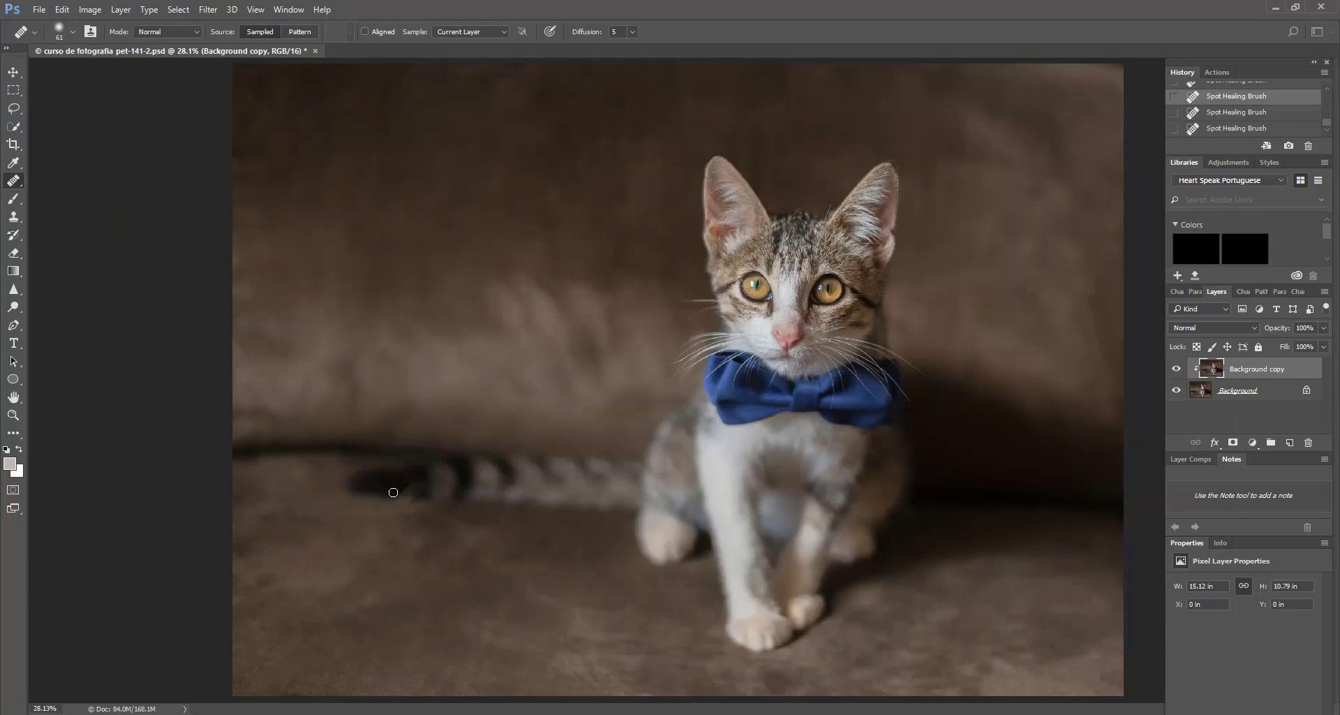
{"action": "left_click", "coordinate": [398, 493]}
{"action": "left_click", "coordinate": [401, 492]}
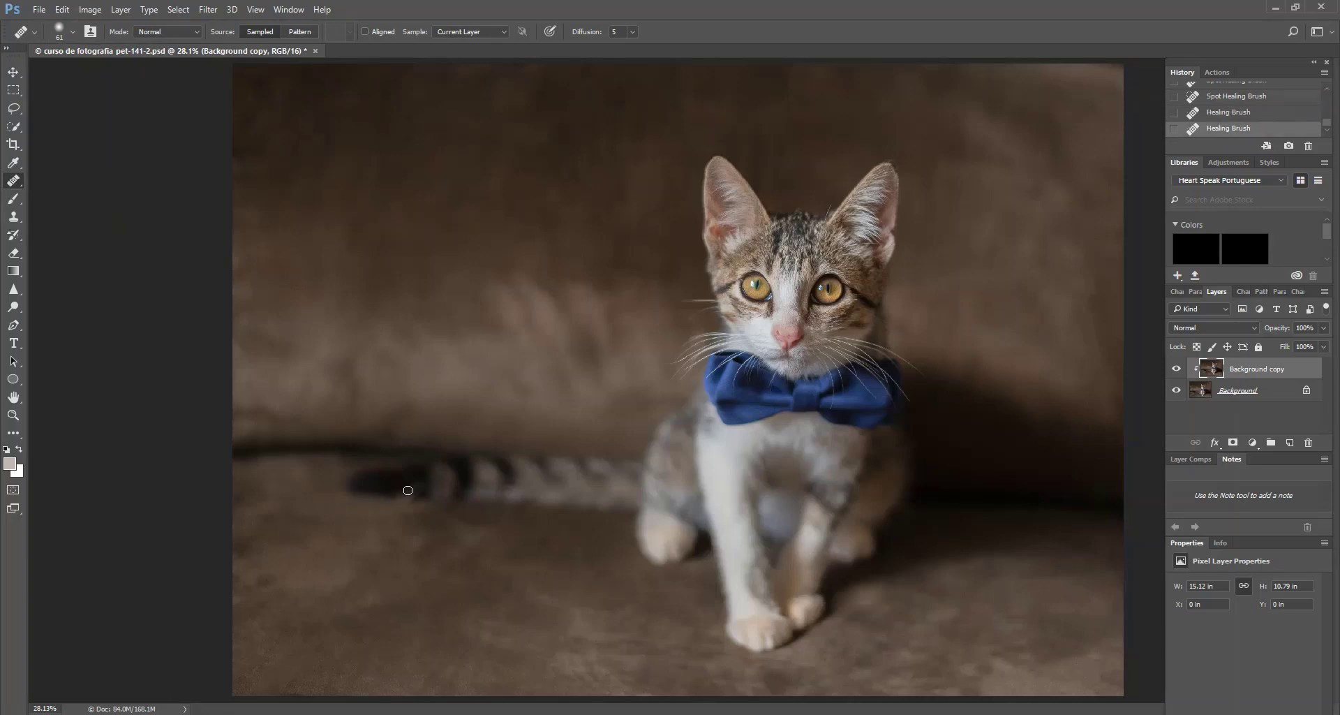
{"action": "left_click", "coordinate": [408, 490]}
{"action": "left_click", "coordinate": [416, 491]}
{"action": "key", "text": "ctrl+z"}
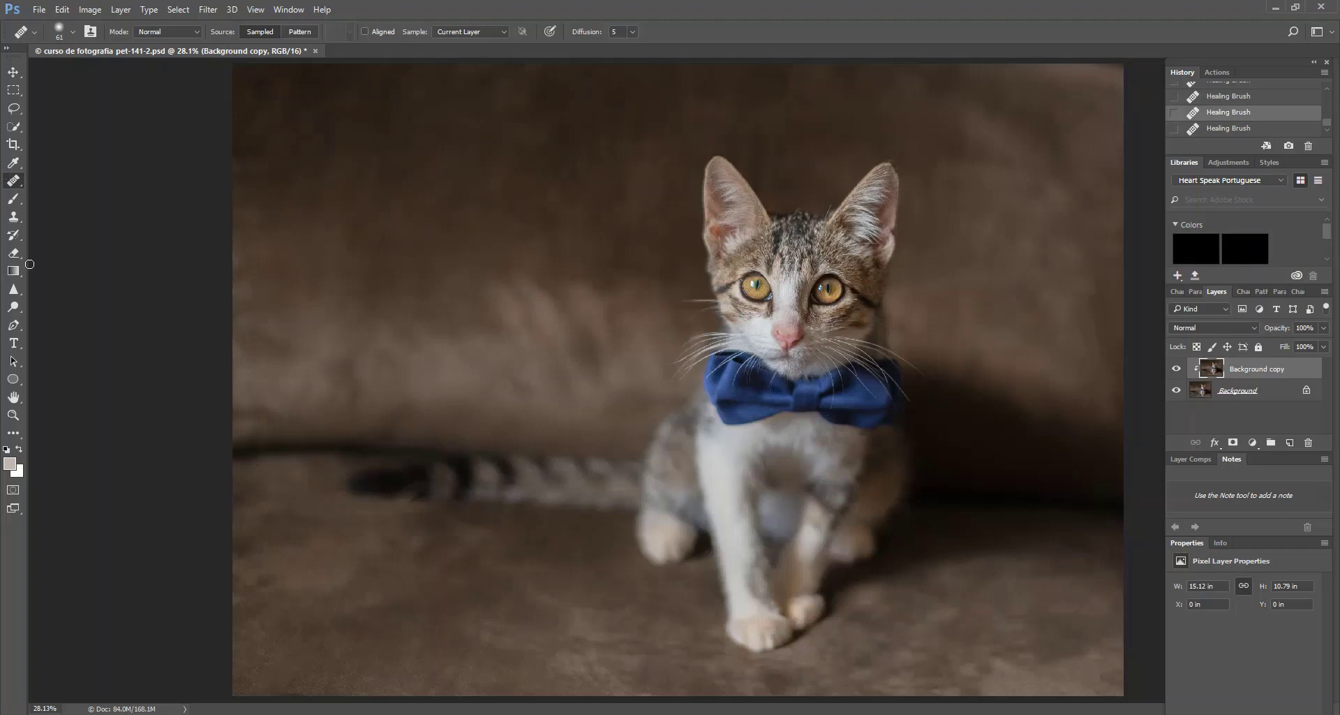
Step: Cover the light mark along the lower edge of the dark tail tip with the Clone Stamp at 73 px
{"action": "left_click", "coordinate": [14, 221]}
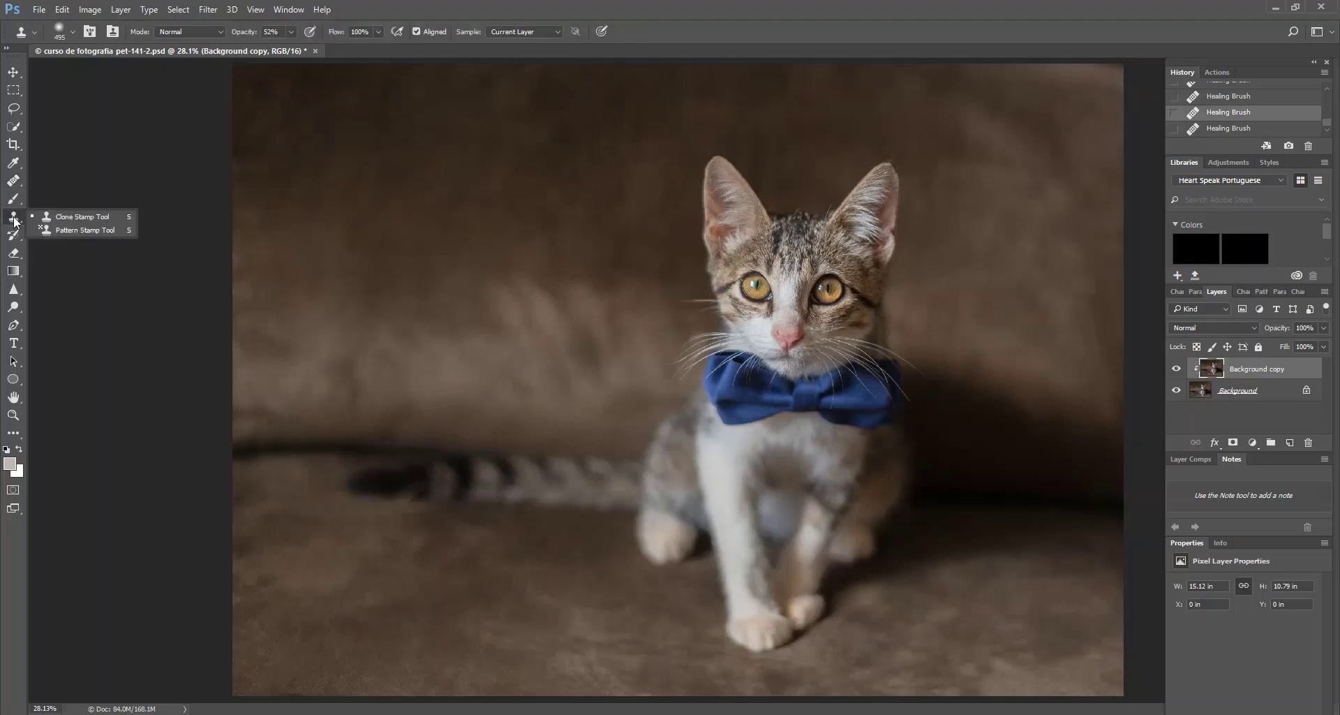
{"action": "left_click", "coordinate": [72, 216]}
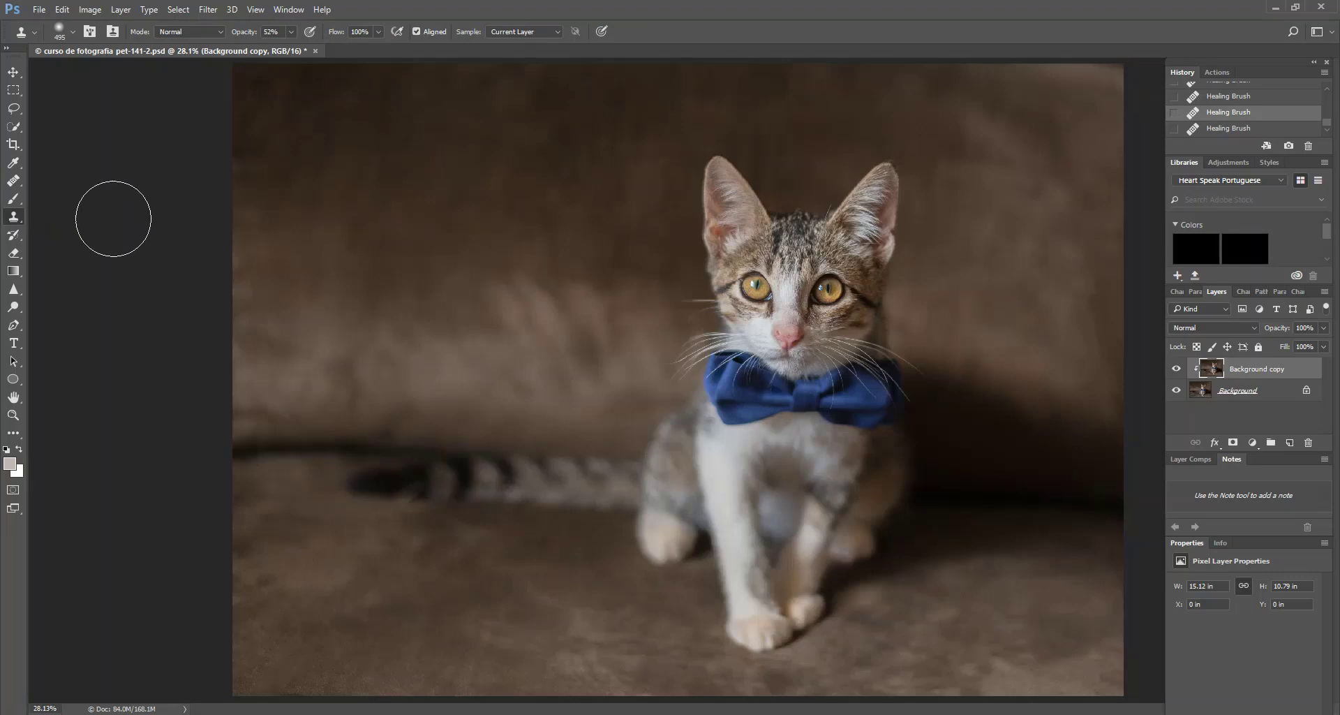
{"action": "left_click", "coordinate": [70, 31]}
{"action": "left_click", "coordinate": [100, 73]}
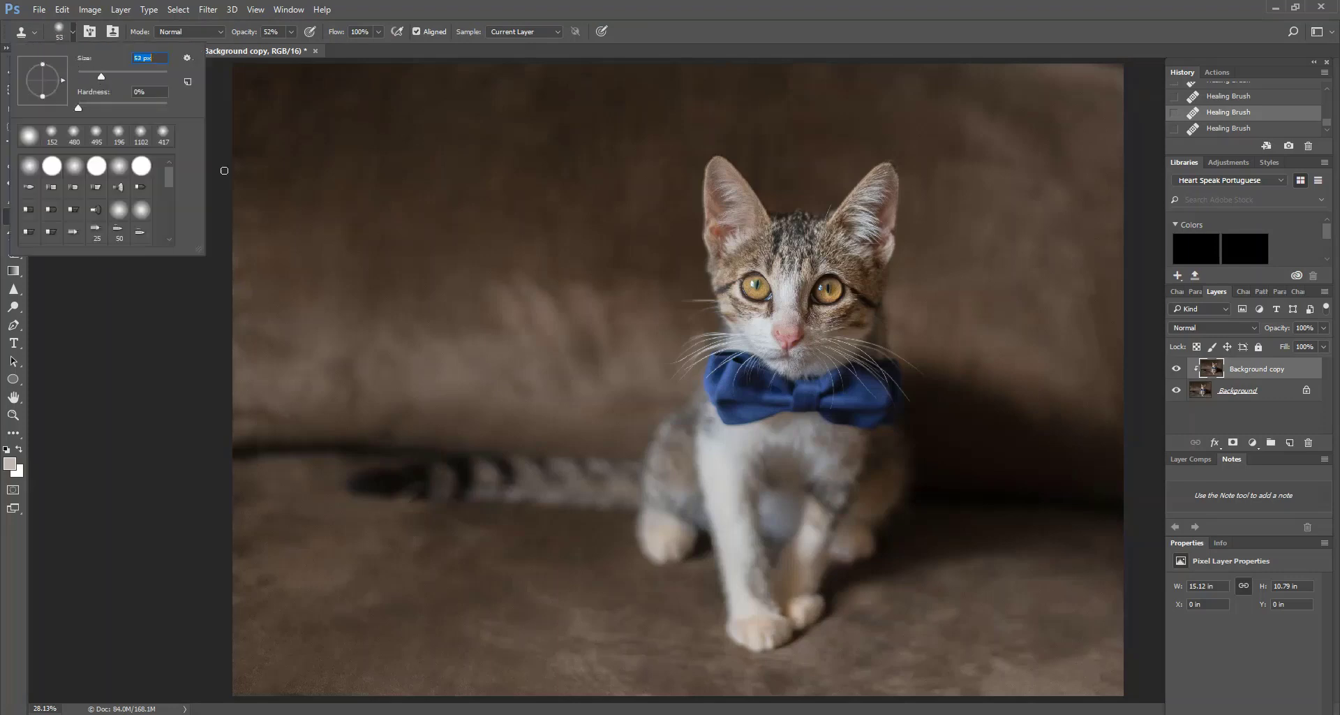
{"action": "left_click", "coordinate": [385, 485], "text": "alt"}
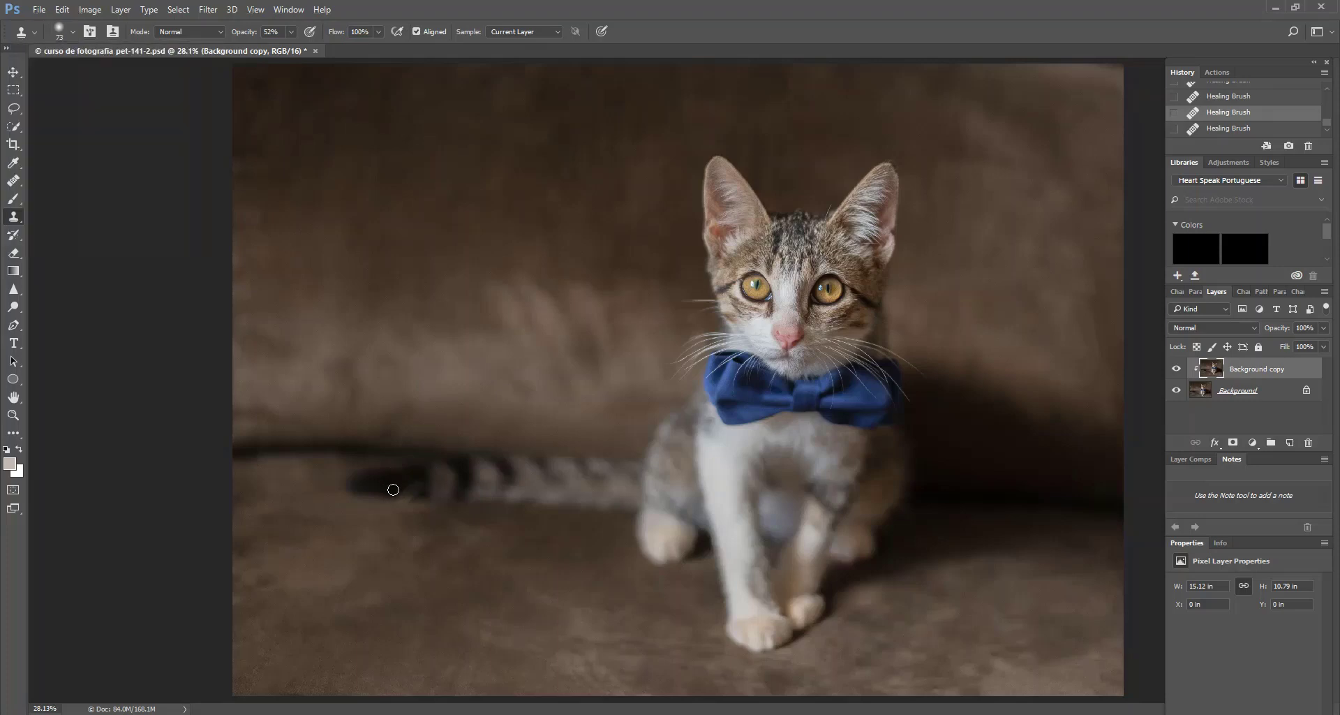
{"action": "left_click", "coordinate": [403, 488]}
{"action": "left_click", "coordinate": [409, 484]}
{"action": "left_click", "coordinate": [411, 483]}
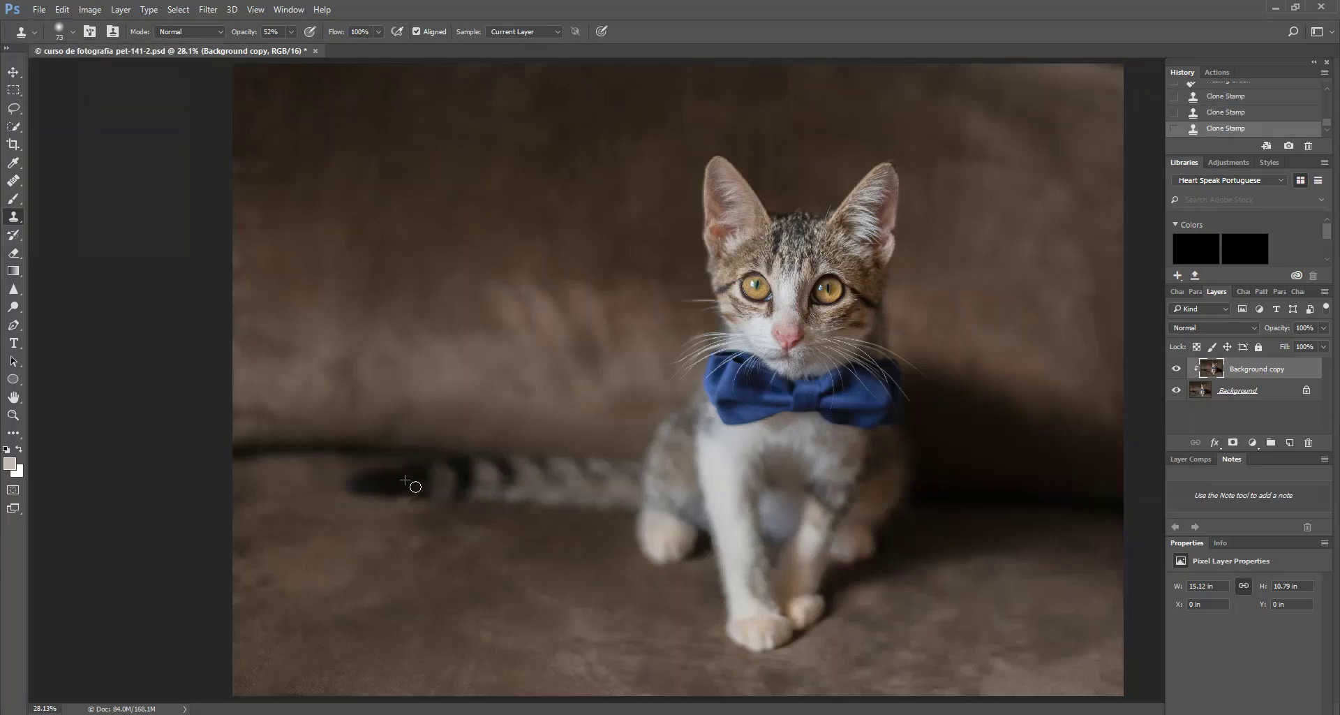
{"action": "left_click", "coordinate": [416, 485]}
{"action": "left_click", "coordinate": [417, 489]}
{"action": "right_click", "coordinate": [18, 221]}
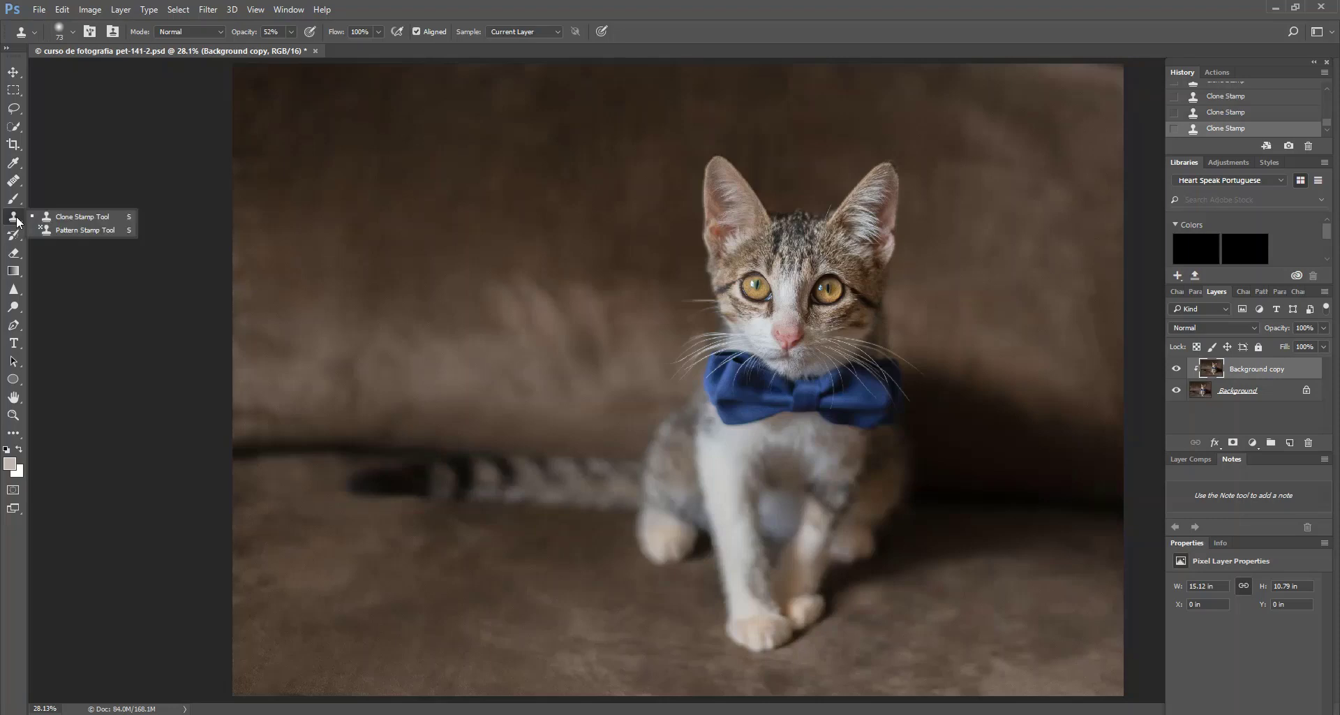
{"action": "left_click", "coordinate": [74, 216]}
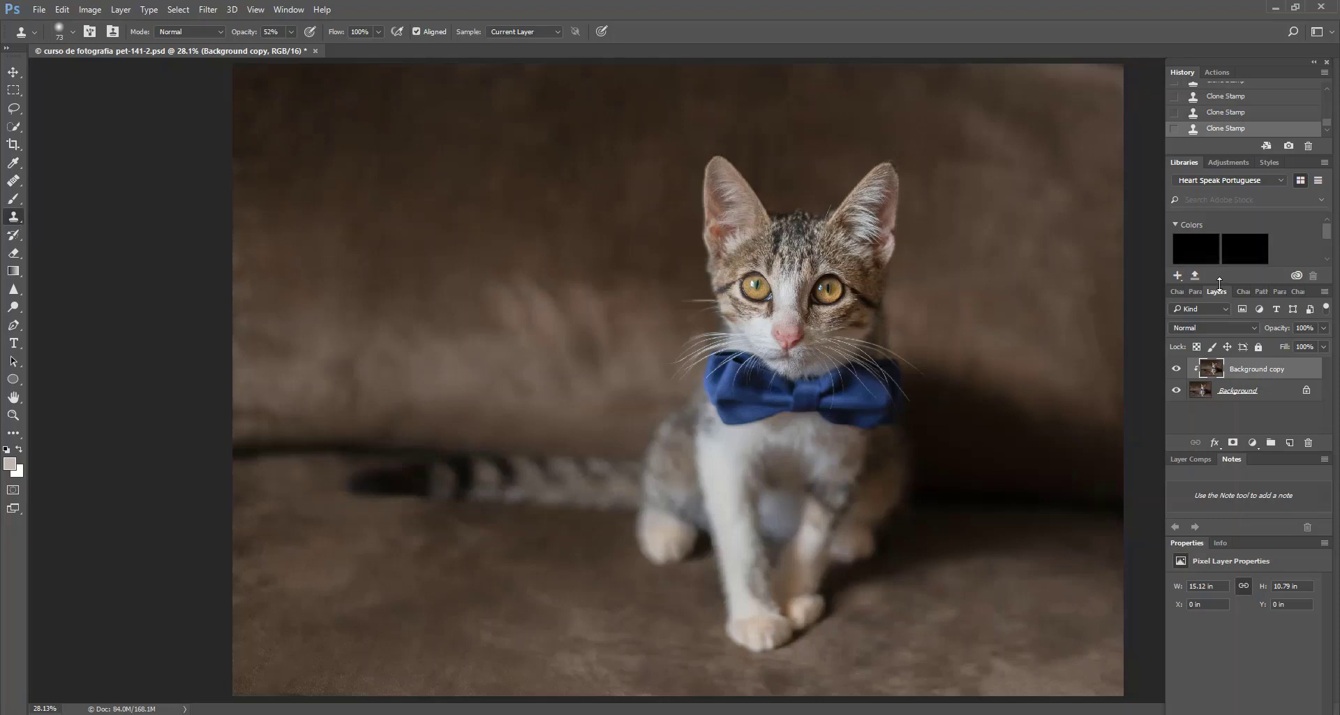
Step: Enlarge the Healing Brush to 491 px and heal the creases along the left edge and upper-left area of the backrest
{"action": "left_click", "coordinate": [12, 183]}
{"action": "left_click", "coordinate": [77, 194]}
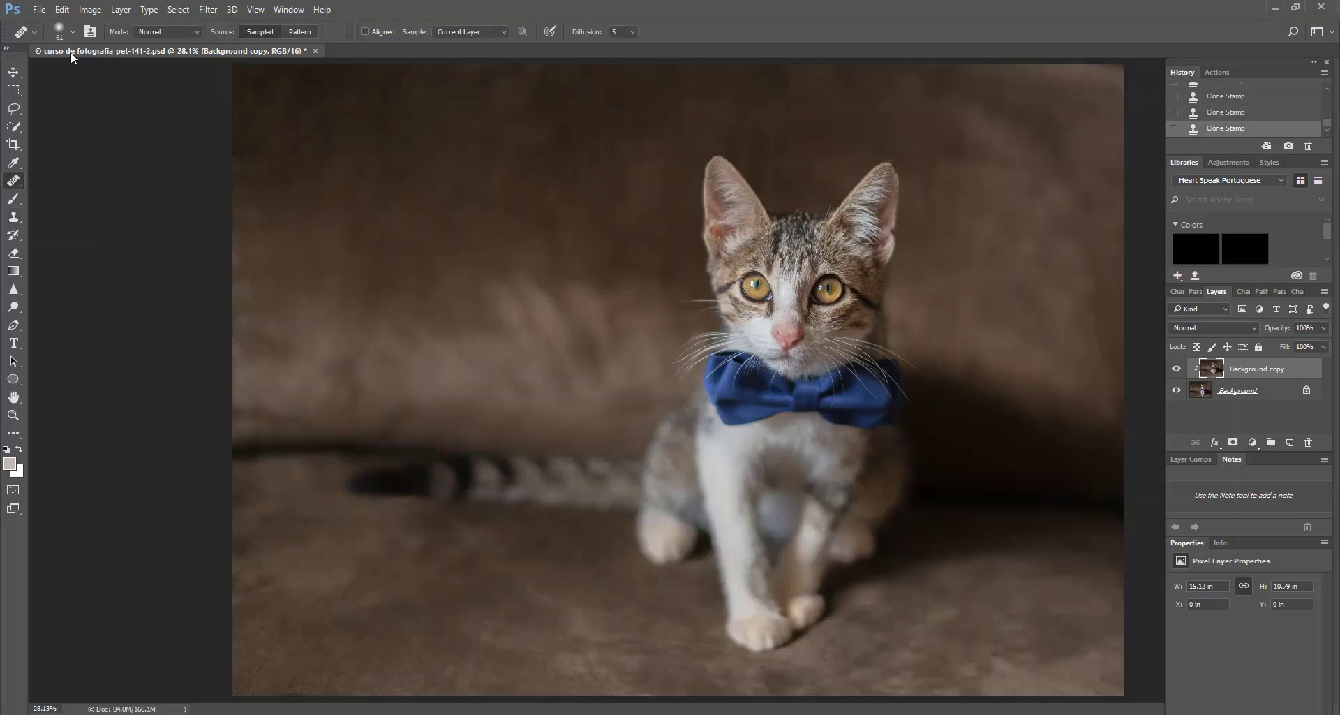
{"action": "left_click", "coordinate": [74, 31]}
{"action": "mouse_move", "coordinate": [136, 68]}
{"action": "left_mouse_down"}
{"action": "mouse_move", "coordinate": [160, 69]}
{"action": "mouse_move", "coordinate": [141, 70]}
{"action": "left_mouse_up"}
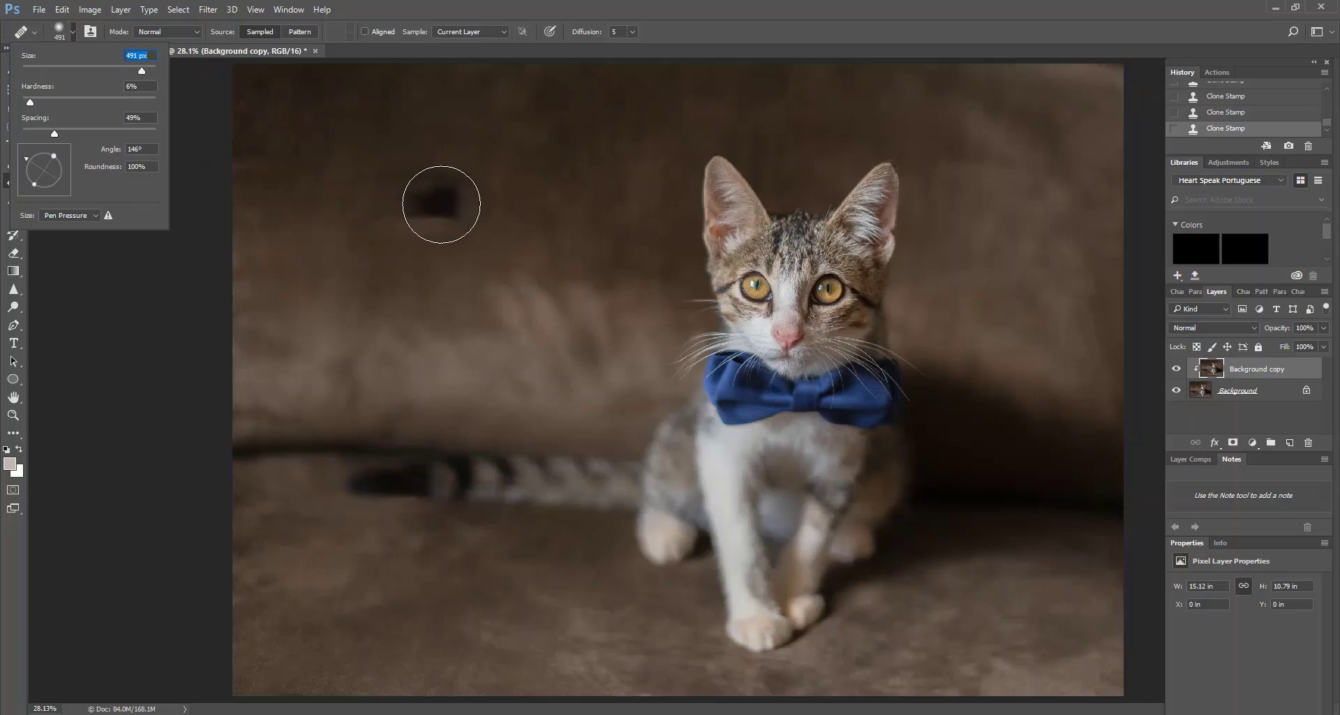
{"action": "left_click", "coordinate": [441, 204]}
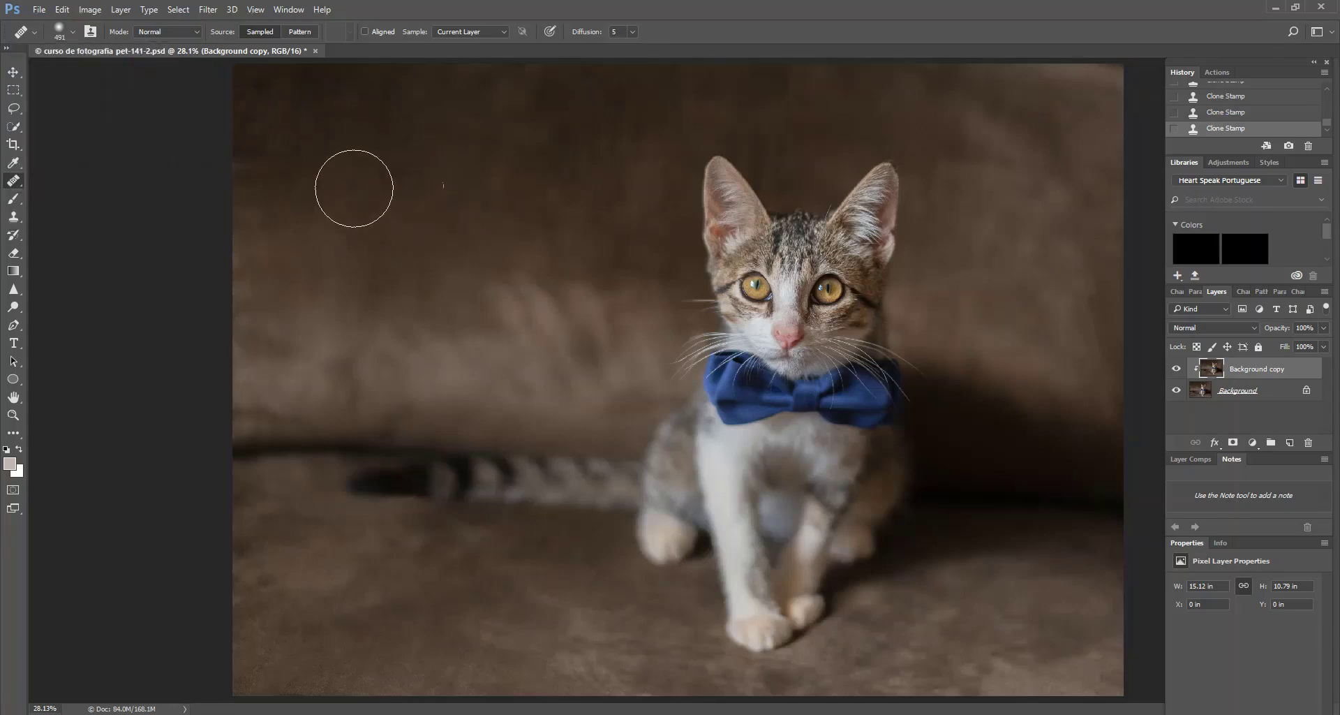
{"action": "left_click", "coordinate": [244, 178]}
{"action": "left_click", "coordinate": [240, 125]}
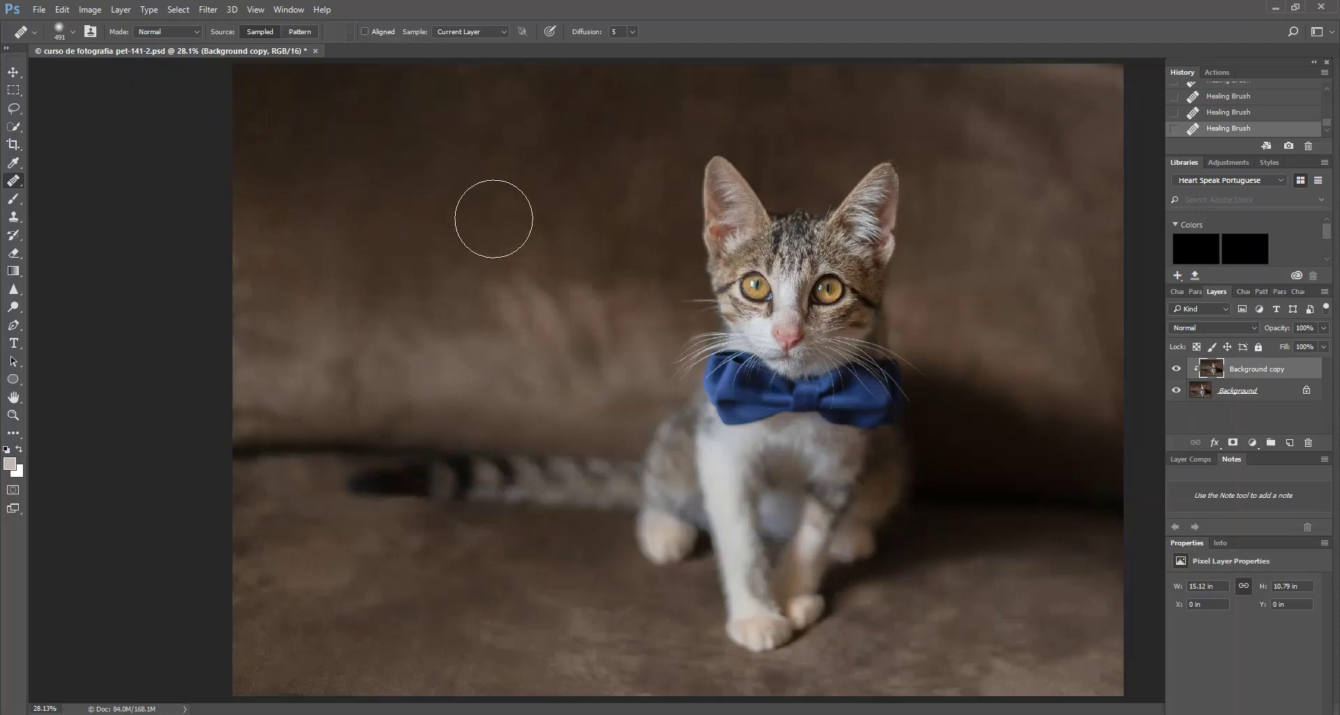
{"action": "left_click", "coordinate": [500, 205], "text": "alt"}
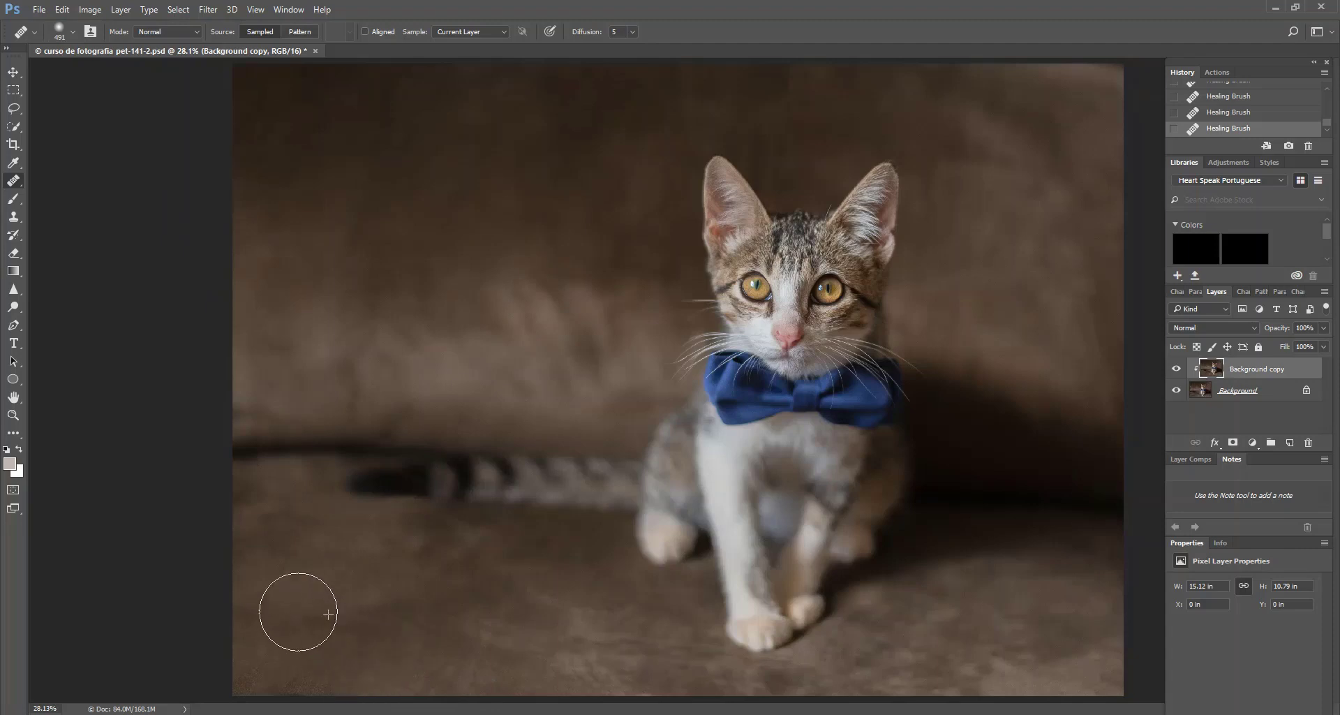
Step: Toggle the Background copy layer's visibility to compare the retouched sofa with the original photo
{"action": "left_click", "coordinate": [1177, 369]}
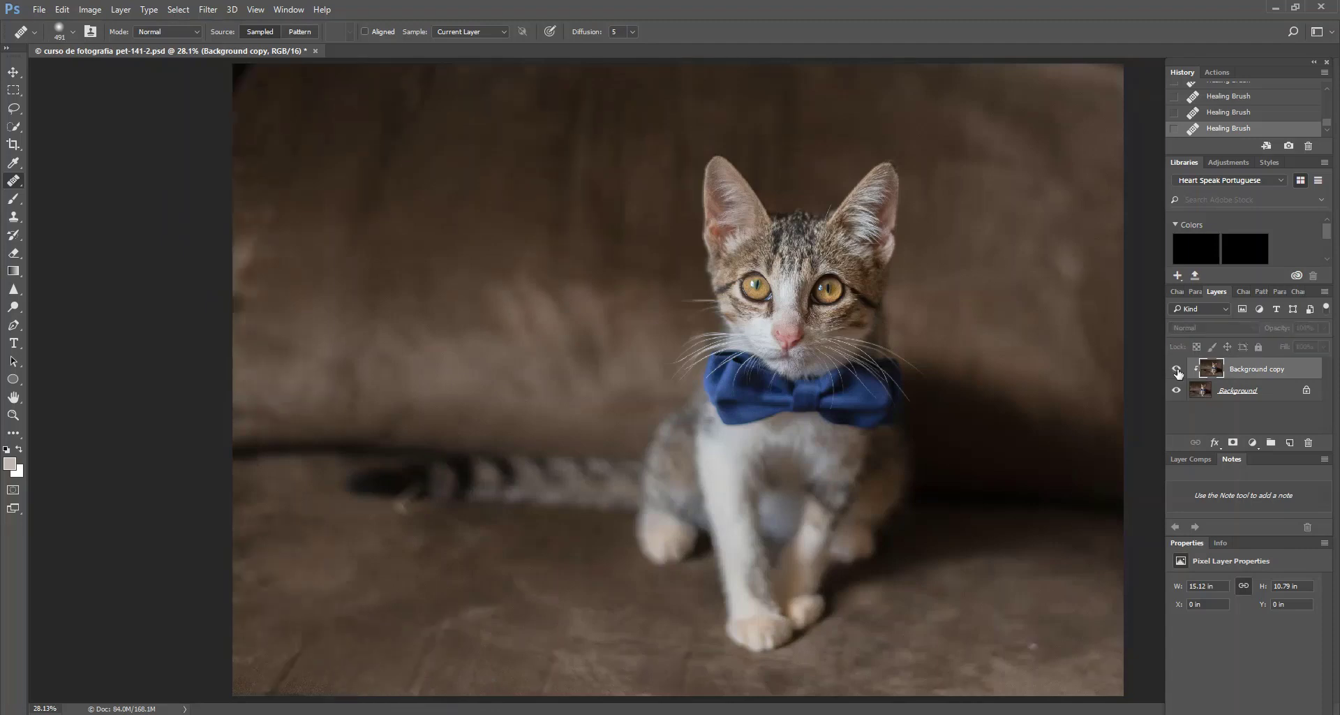
{"action": "left_click", "coordinate": [1177, 369]}
{"action": "left_click", "coordinate": [1176, 370]}
{"action": "left_click", "coordinate": [1177, 370]}
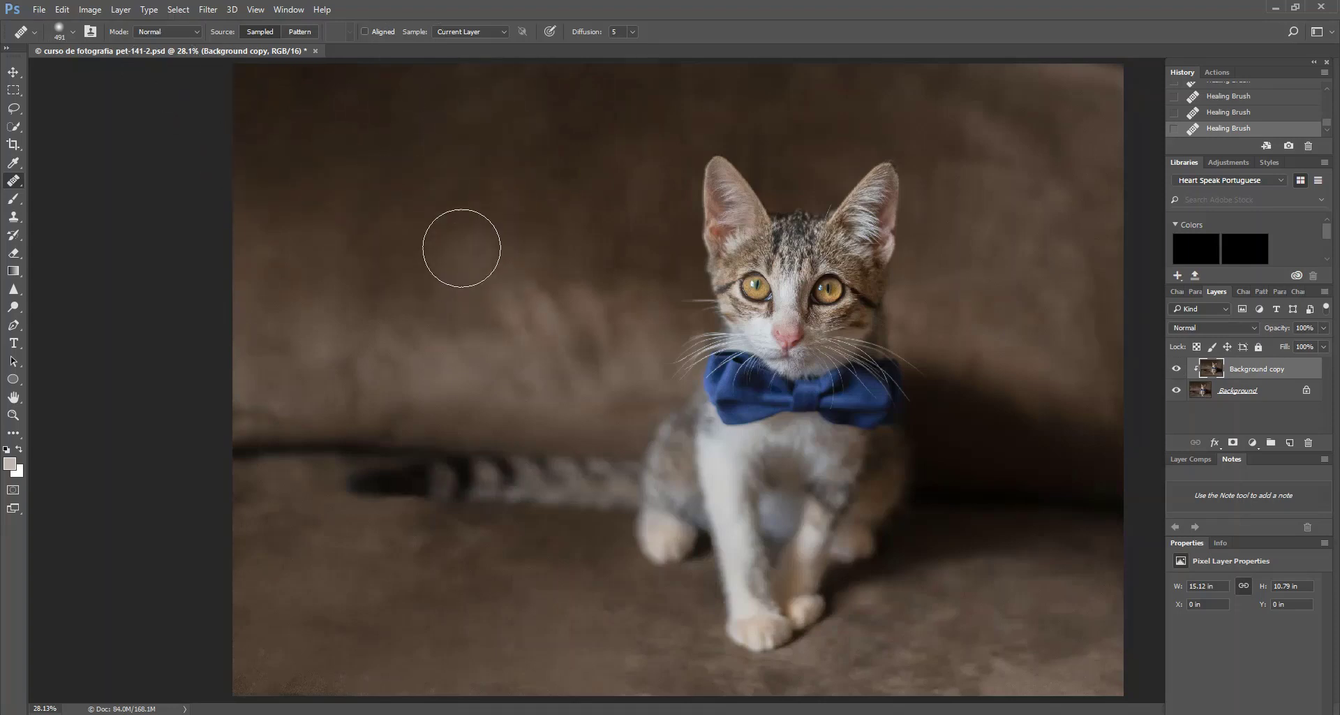
Step: Smooth the light patches and wrinkles on the backrest above the tail with the Healing Brush, sampling clean fabric
{"action": "left_click", "coordinate": [410, 258], "text": "alt"}
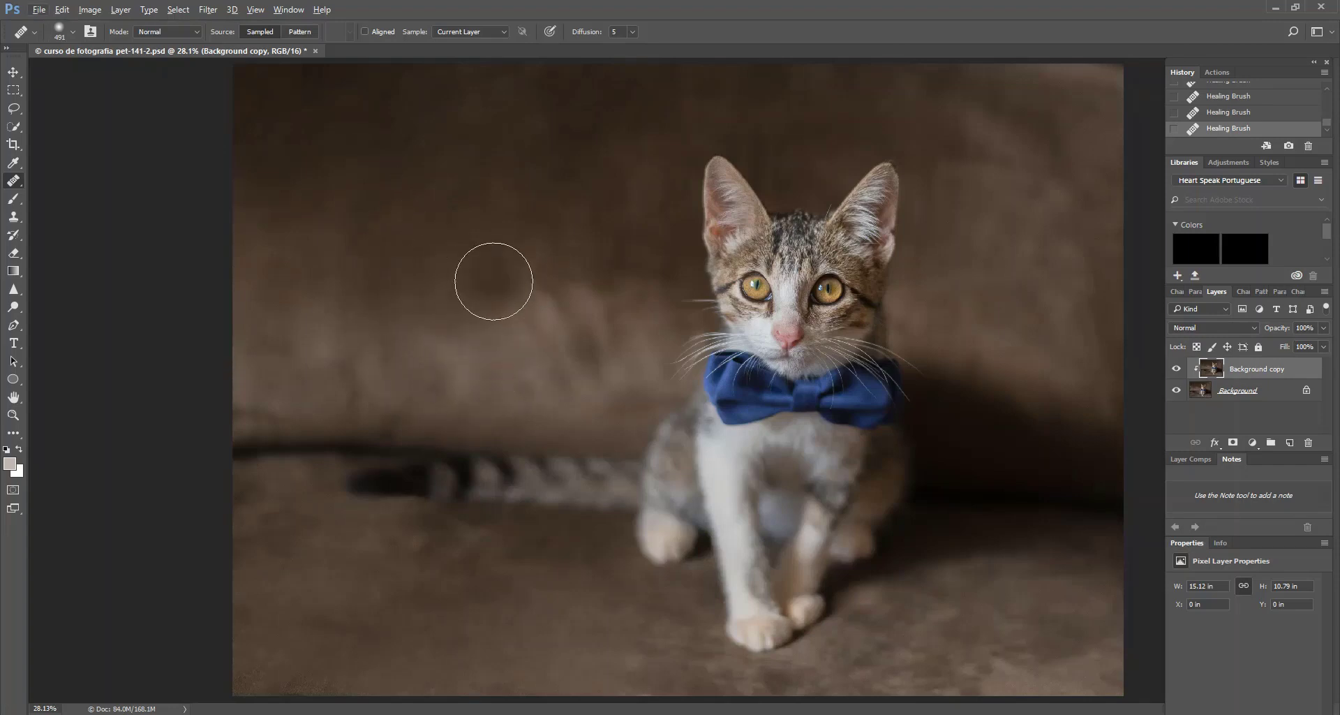
{"action": "mouse_move", "coordinate": [546, 336]}
{"action": "left_mouse_down"}
{"action": "mouse_move", "coordinate": [533, 367]}
{"action": "mouse_move", "coordinate": [481, 300]}
{"action": "left_mouse_up"}
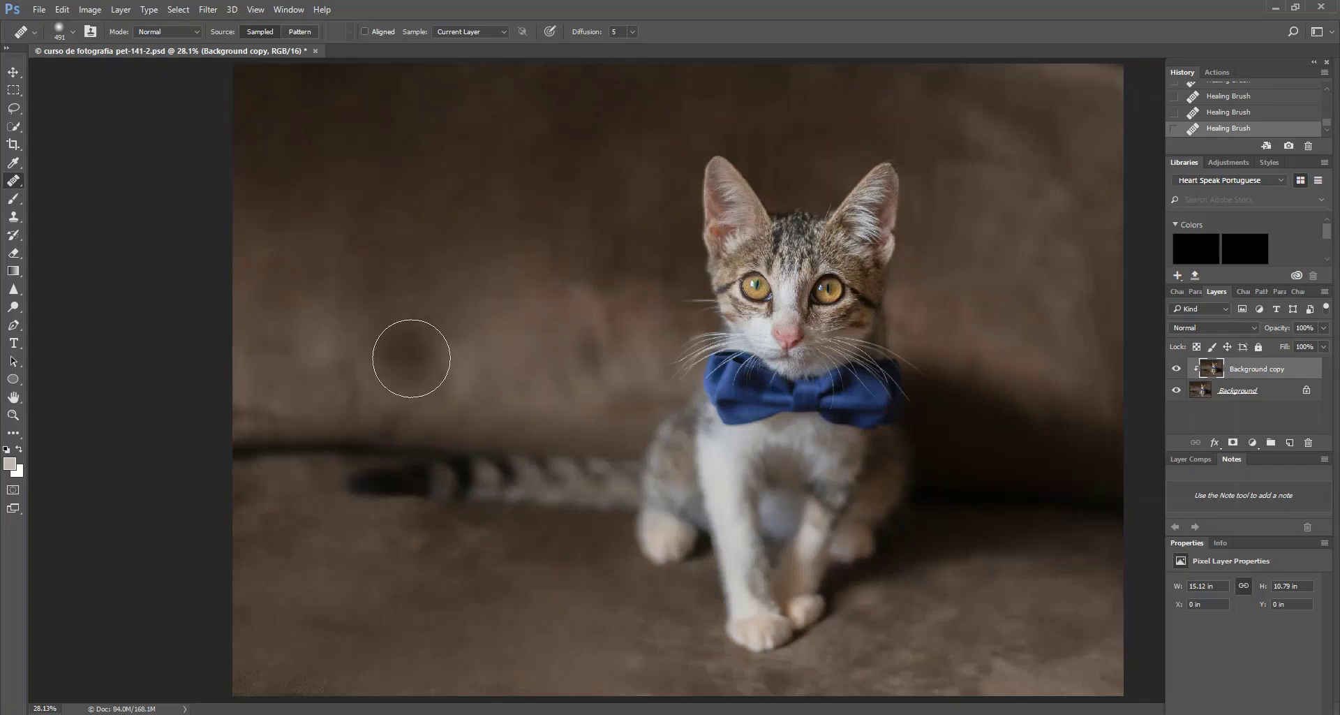
{"action": "left_click_drag", "start_coordinate": [410, 355], "coordinate": [425, 374]}
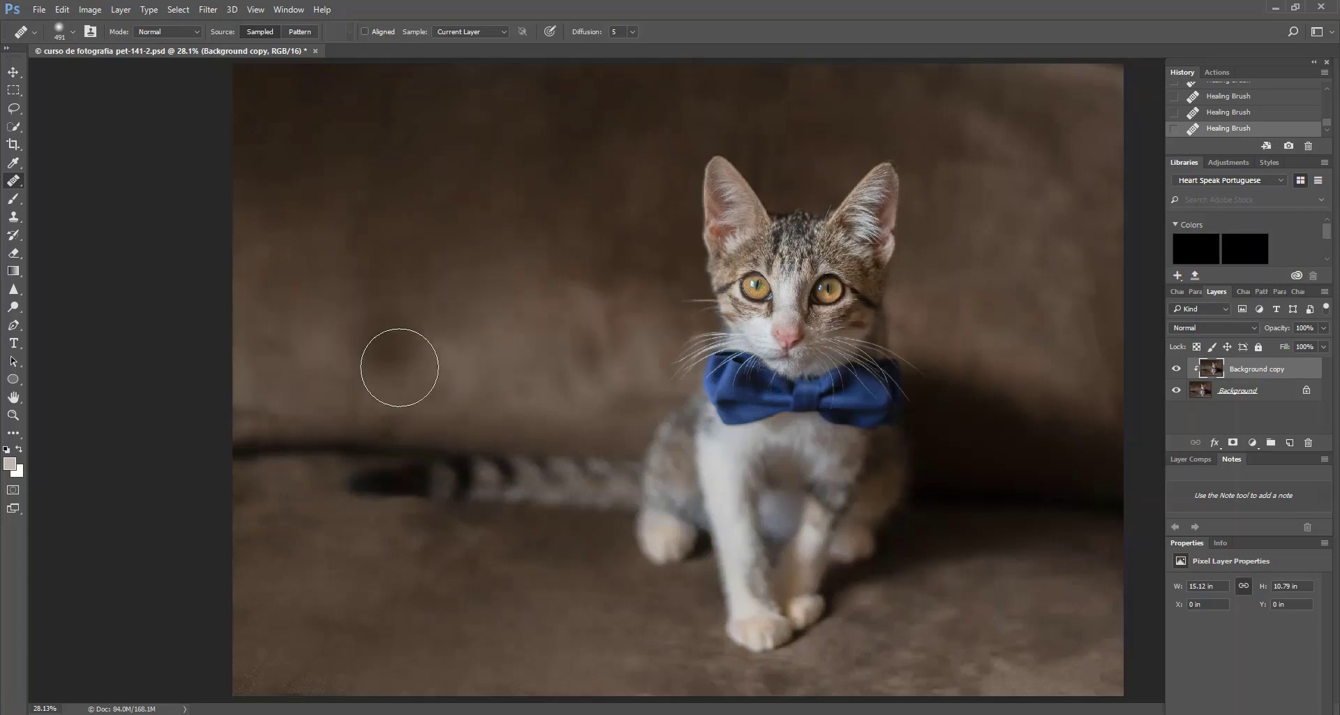
{"action": "left_click_drag", "start_coordinate": [418, 380], "coordinate": [428, 388]}
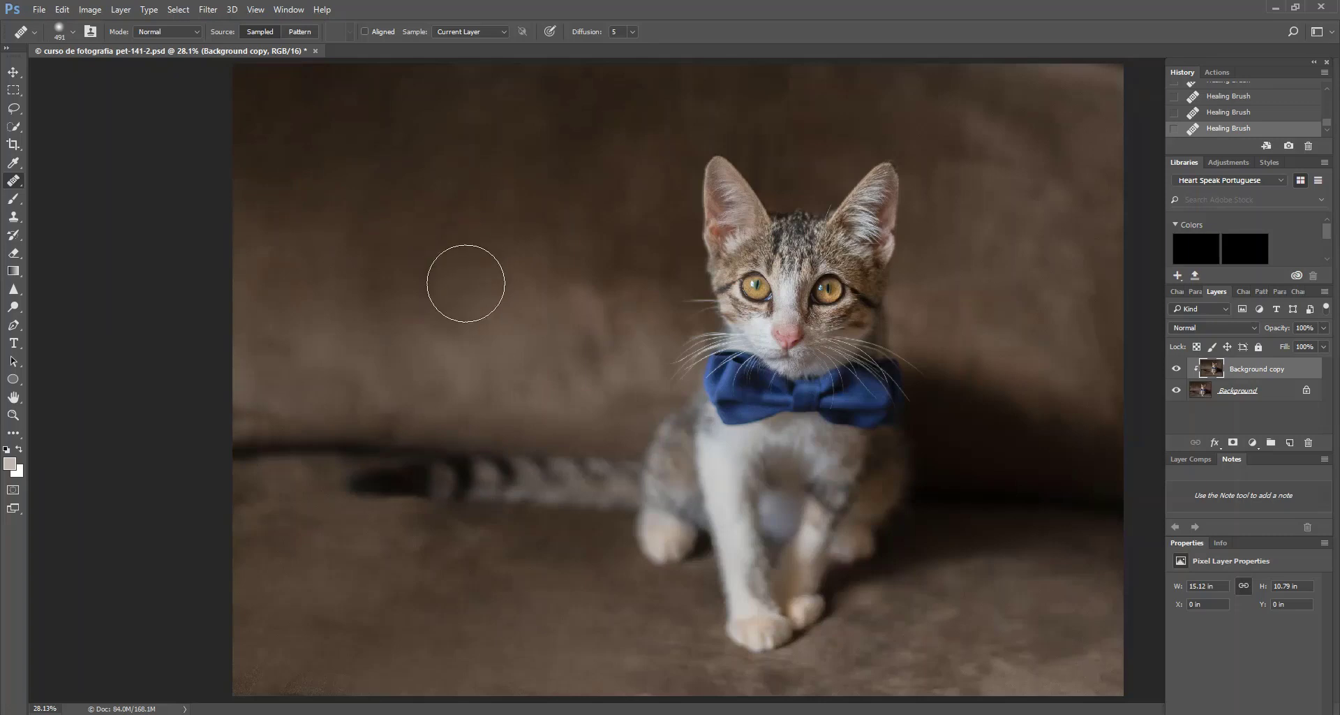
{"action": "mouse_move", "coordinate": [463, 284]}
{"action": "left_mouse_down"}
{"action": "mouse_move", "coordinate": [527, 367]}
{"action": "mouse_move", "coordinate": [587, 352]}
{"action": "mouse_move", "coordinate": [604, 314]}
{"action": "mouse_move", "coordinate": [500, 307]}
{"action": "left_mouse_up"}
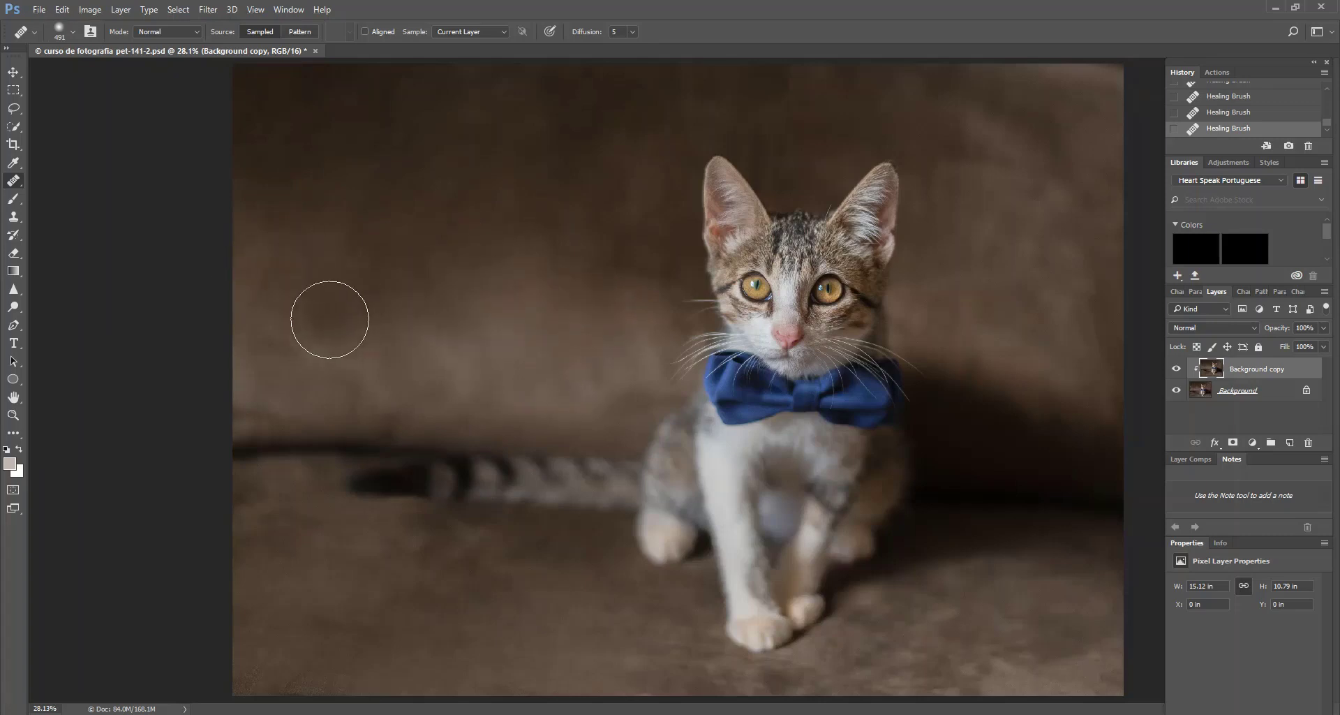
{"action": "mouse_move", "coordinate": [329, 314]}
{"action": "left_mouse_down"}
{"action": "mouse_move", "coordinate": [338, 366]}
{"action": "mouse_move", "coordinate": [408, 391]}
{"action": "mouse_move", "coordinate": [406, 373]}
{"action": "mouse_move", "coordinate": [274, 350]}
{"action": "mouse_move", "coordinate": [242, 409]}
{"action": "left_mouse_up"}
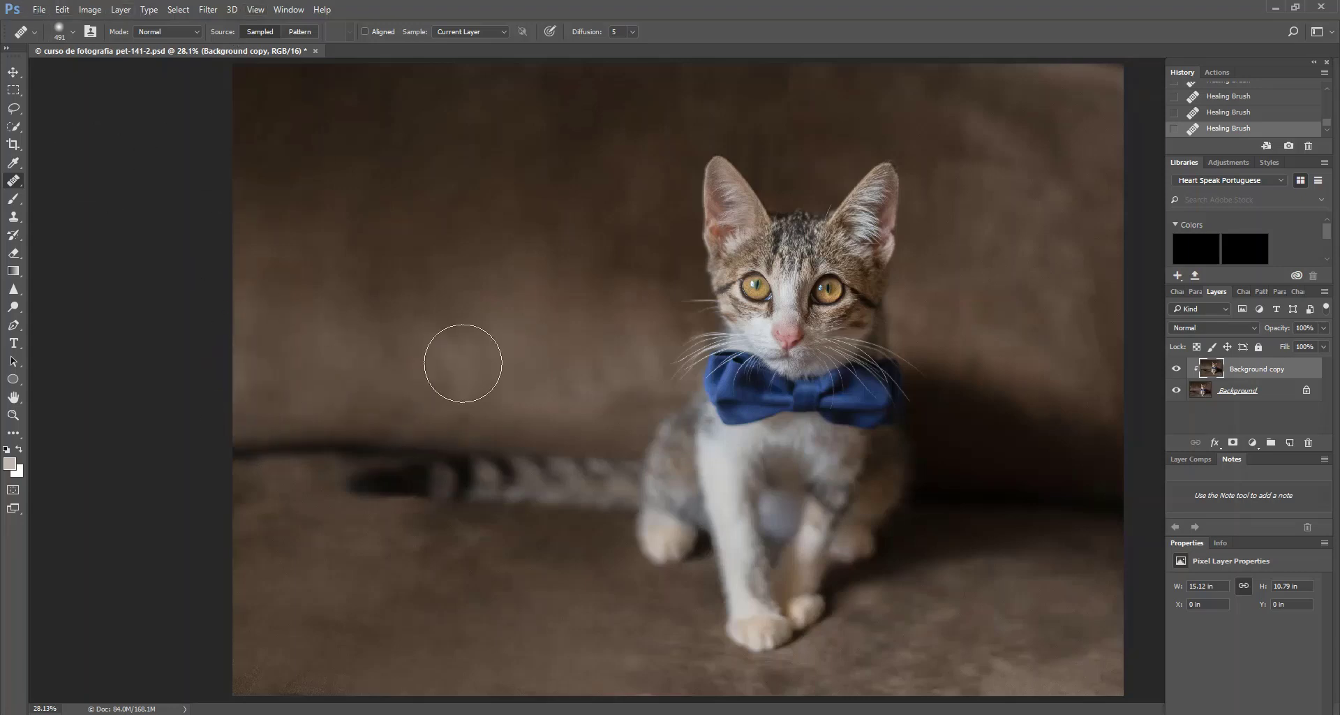
{"action": "mouse_move", "coordinate": [532, 377]}
{"action": "left_mouse_down"}
{"action": "mouse_move", "coordinate": [630, 379]}
{"action": "mouse_move", "coordinate": [598, 383]}
{"action": "left_mouse_up"}
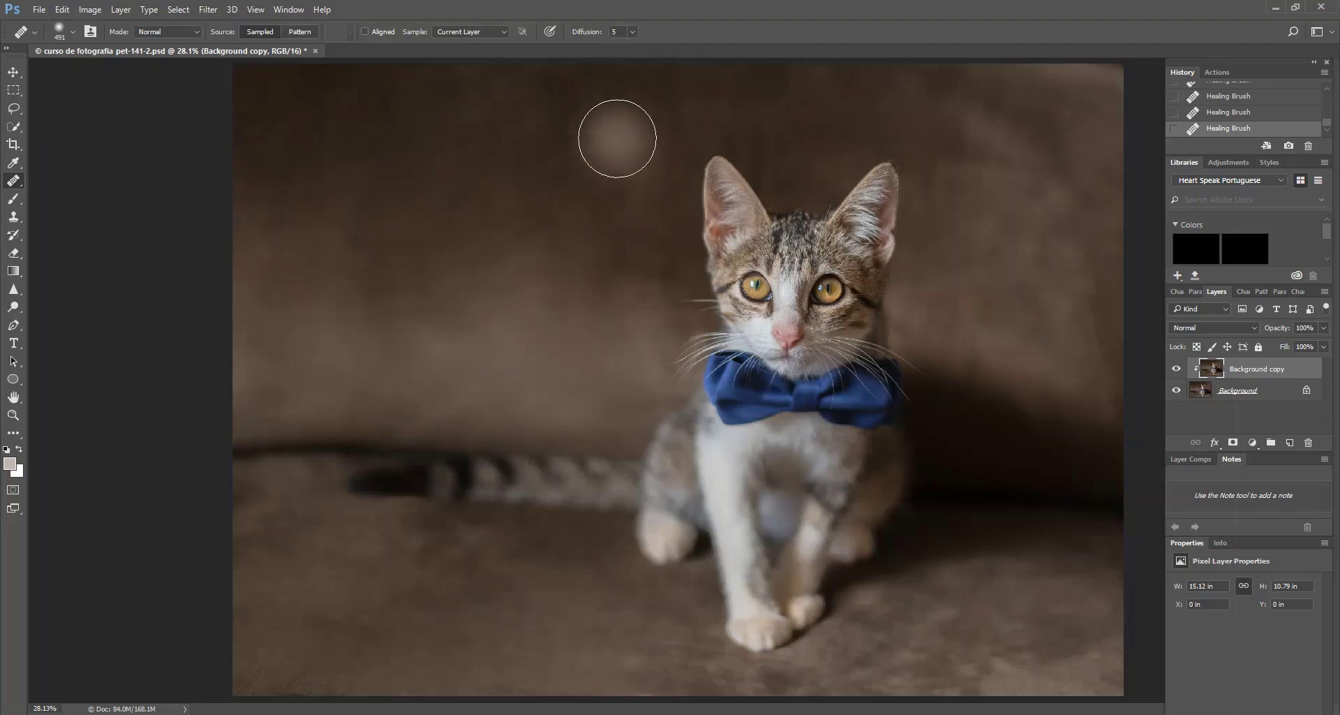
Step: Heal the creases across the upper backrest, from the photo's upper-left area to above the kitten's head
{"action": "left_click", "coordinate": [617, 138], "text": "alt"}
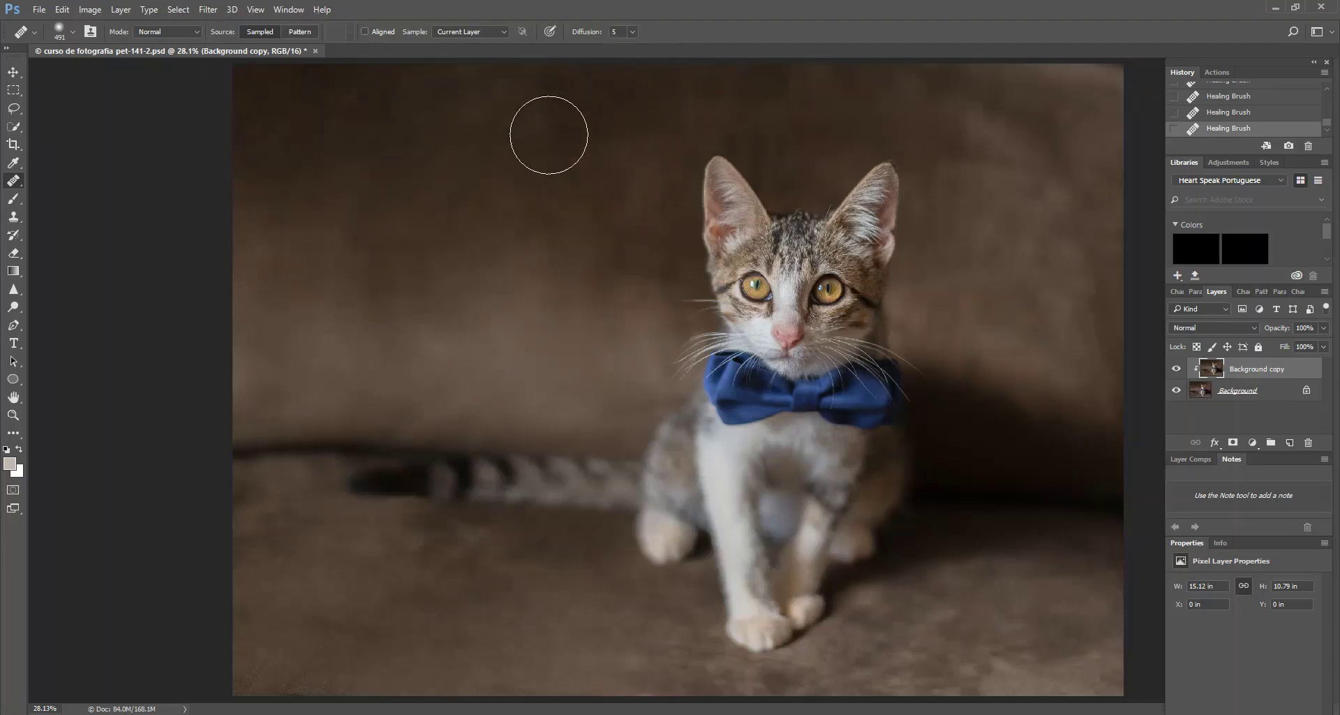
{"action": "mouse_move", "coordinate": [548, 135]}
{"action": "left_mouse_down"}
{"action": "mouse_move", "coordinate": [540, 86]}
{"action": "mouse_move", "coordinate": [466, 79]}
{"action": "mouse_move", "coordinate": [408, 119]}
{"action": "mouse_move", "coordinate": [317, 119]}
{"action": "mouse_move", "coordinate": [292, 148]}
{"action": "mouse_move", "coordinate": [261, 150]}
{"action": "mouse_move", "coordinate": [264, 111]}
{"action": "mouse_move", "coordinate": [247, 103]}
{"action": "mouse_move", "coordinate": [332, 67]}
{"action": "left_mouse_up"}
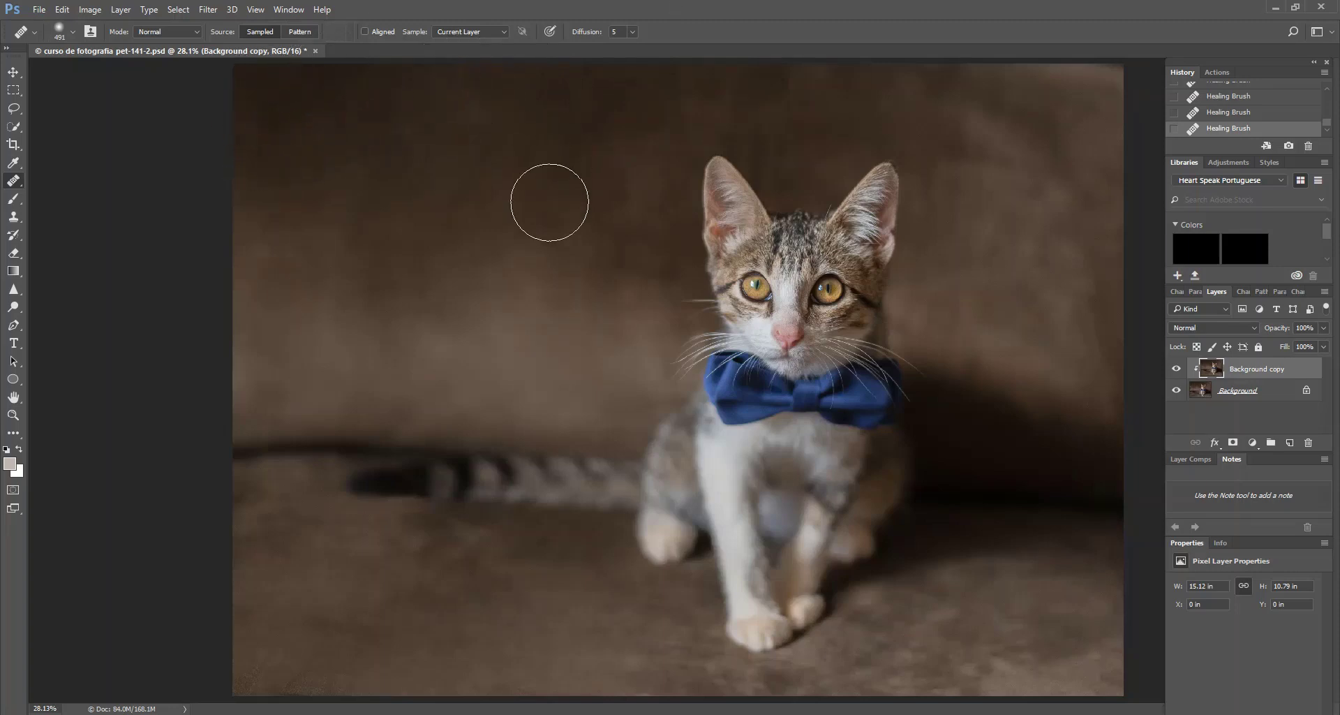
{"action": "left_click", "coordinate": [555, 116], "text": "alt"}
{"action": "mouse_move", "coordinate": [571, 101]}
{"action": "left_mouse_down"}
{"action": "mouse_move", "coordinate": [718, 75]}
{"action": "mouse_move", "coordinate": [804, 76]}
{"action": "left_mouse_up"}
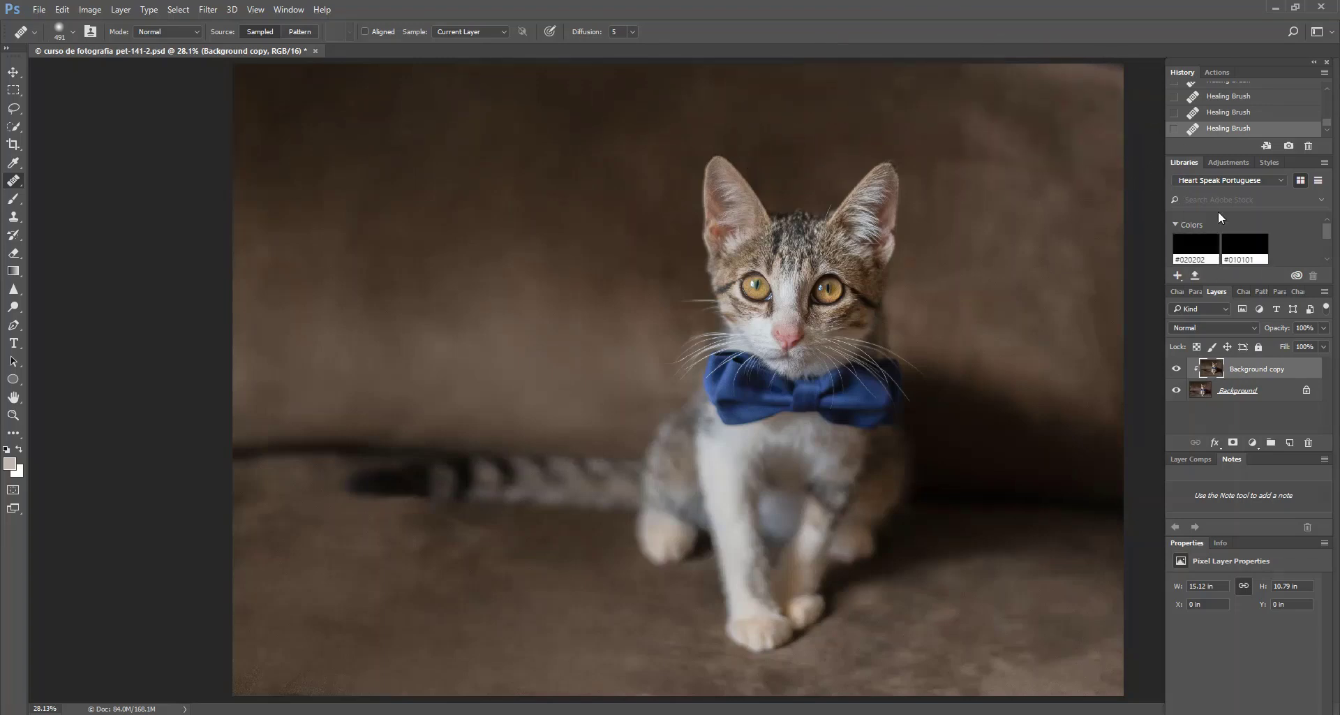
Step: Heal the backrest to the right of the kitten and the photo's lower-right corner, docking the floating image window again
{"action": "key", "text": "alt"}
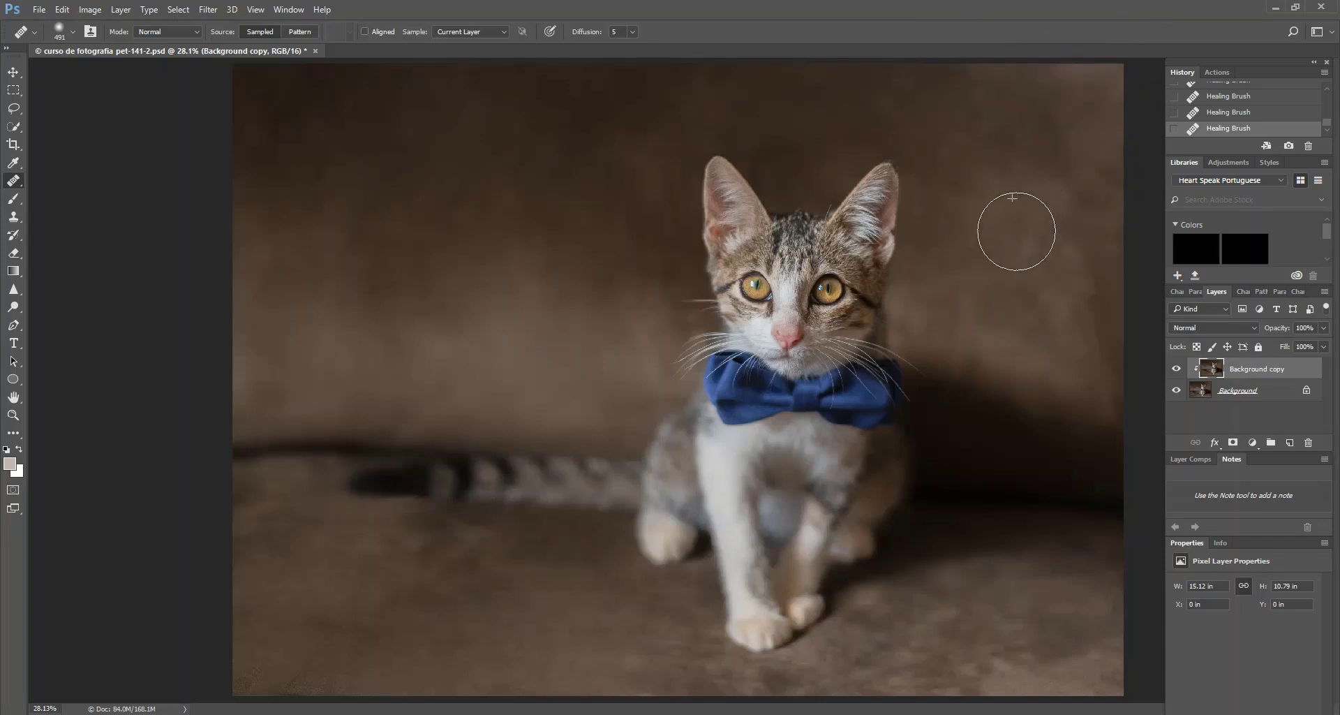
{"action": "mouse_move", "coordinate": [1068, 233]}
{"action": "left_mouse_down"}
{"action": "mouse_move", "coordinate": [1101, 328]}
{"action": "mouse_move", "coordinate": [1124, 132]}
{"action": "mouse_move", "coordinate": [1086, 220]}
{"action": "mouse_move", "coordinate": [1108, 355]}
{"action": "left_mouse_up"}
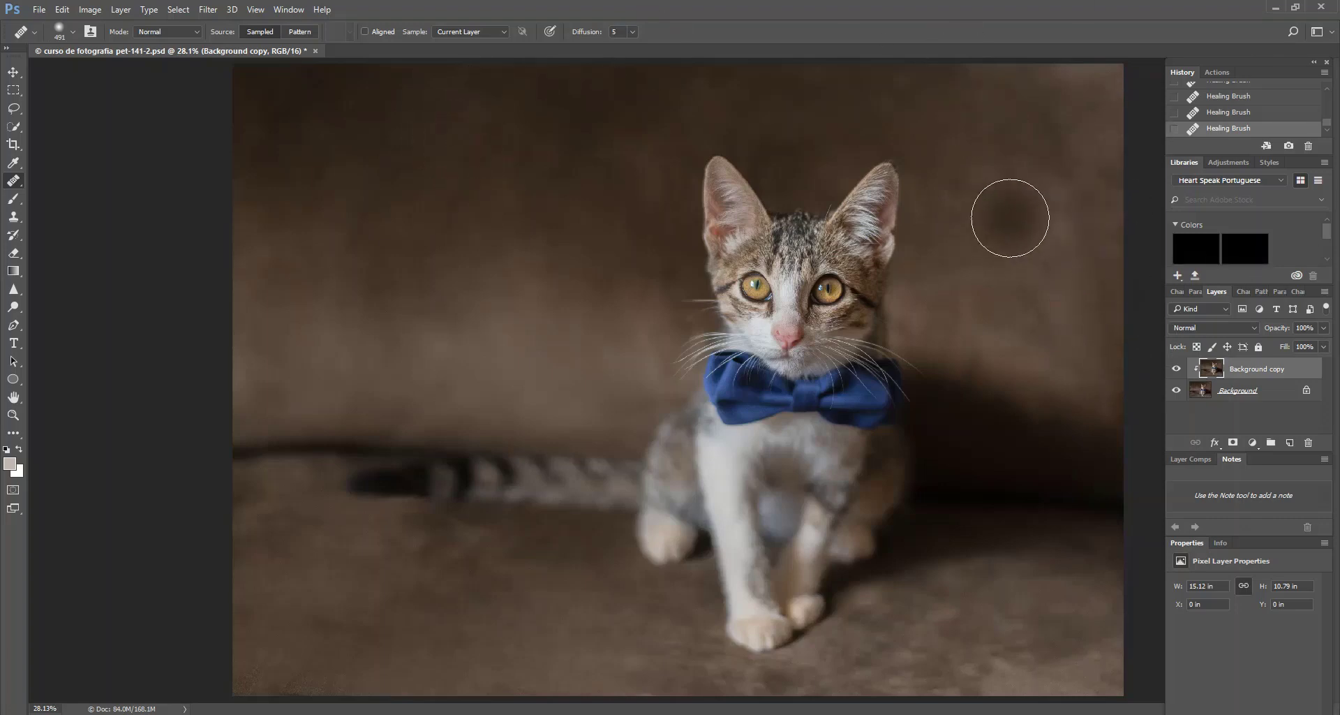
{"action": "left_click_drag", "start_coordinate": [1012, 215], "coordinate": [1034, 183]}
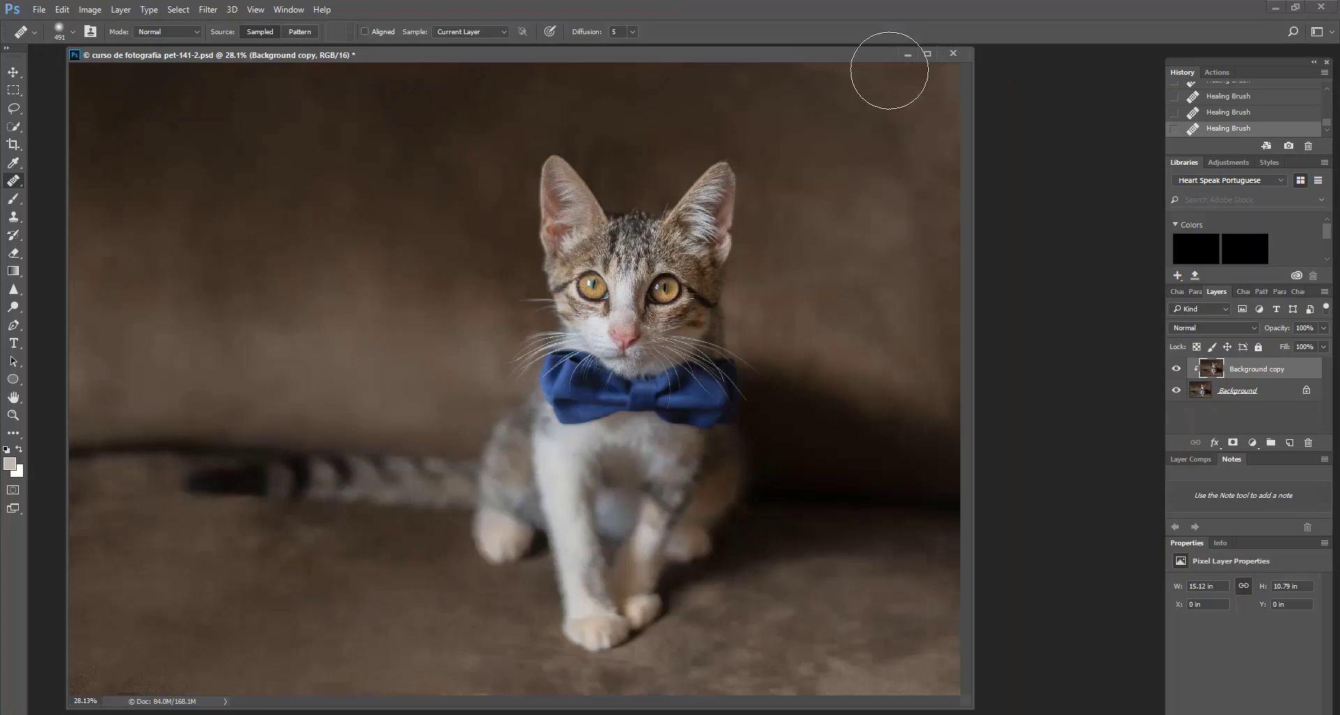
{"action": "left_click_drag", "start_coordinate": [827, 57], "coordinate": [902, 48]}
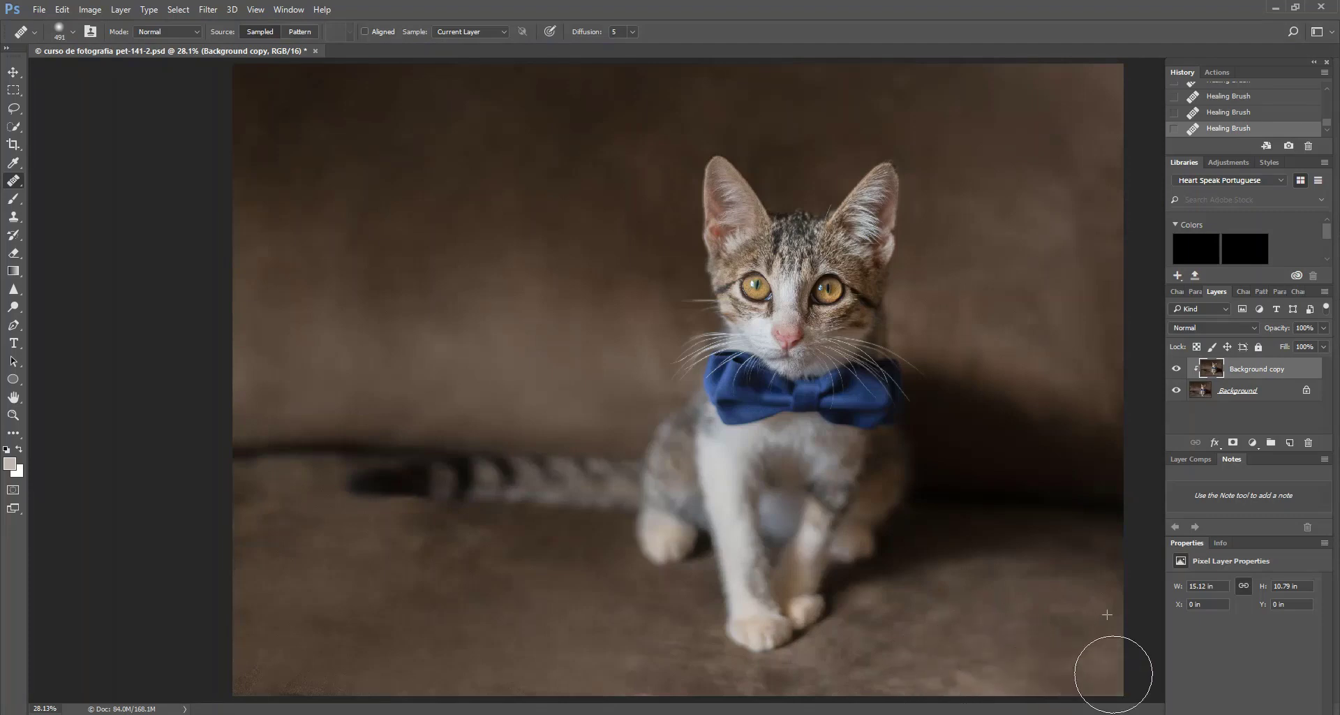
{"action": "left_click_drag", "start_coordinate": [1109, 664], "coordinate": [1133, 662]}
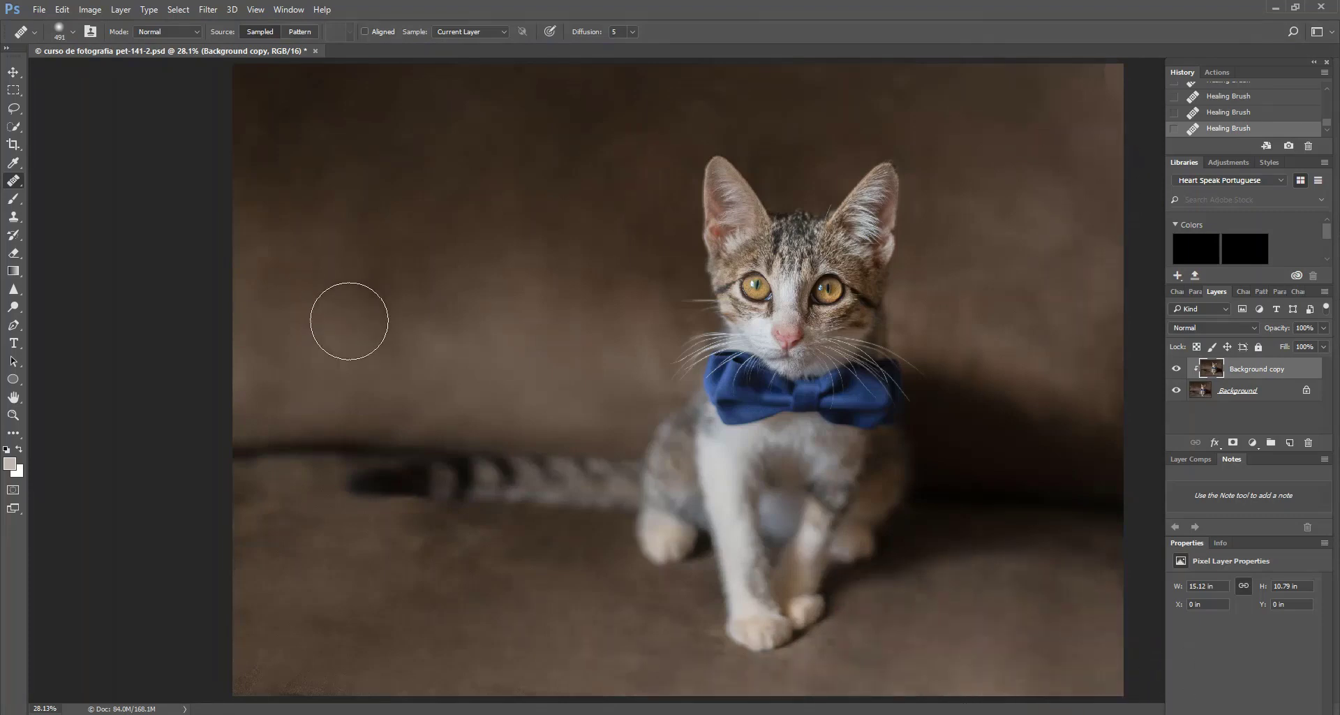
Step: Enlarge the Clone Stamp to 432 px and clone sofa fabric over the dark seam between the photo's left edge and the tail tip
{"action": "key", "text": "v"}
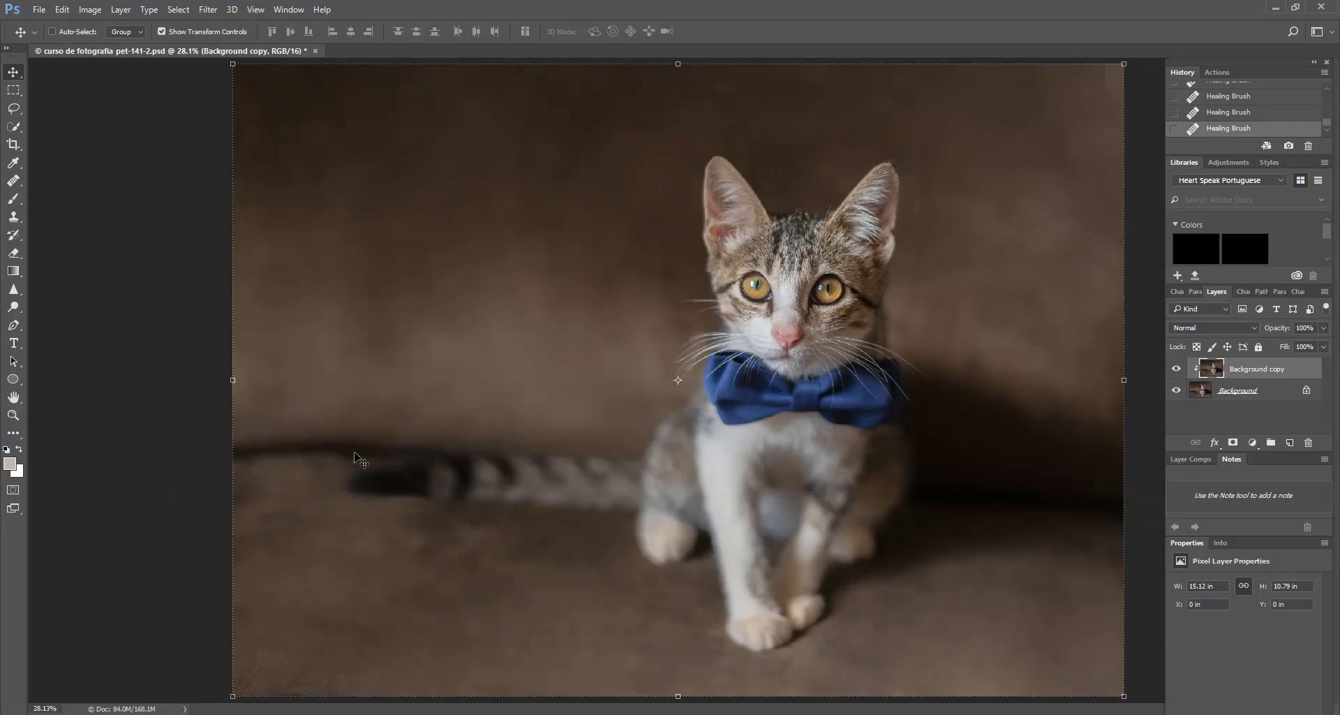
{"action": "left_click", "coordinate": [14, 217]}
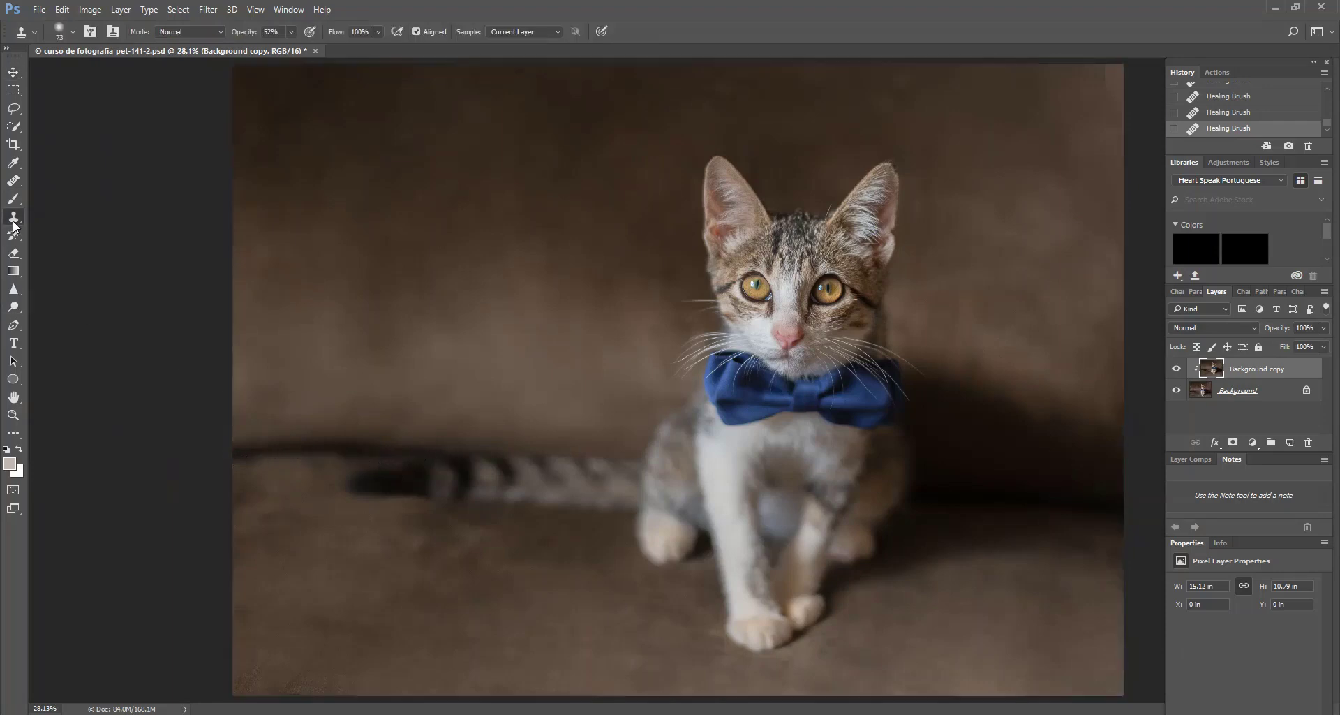
{"action": "left_click", "coordinate": [73, 32]}
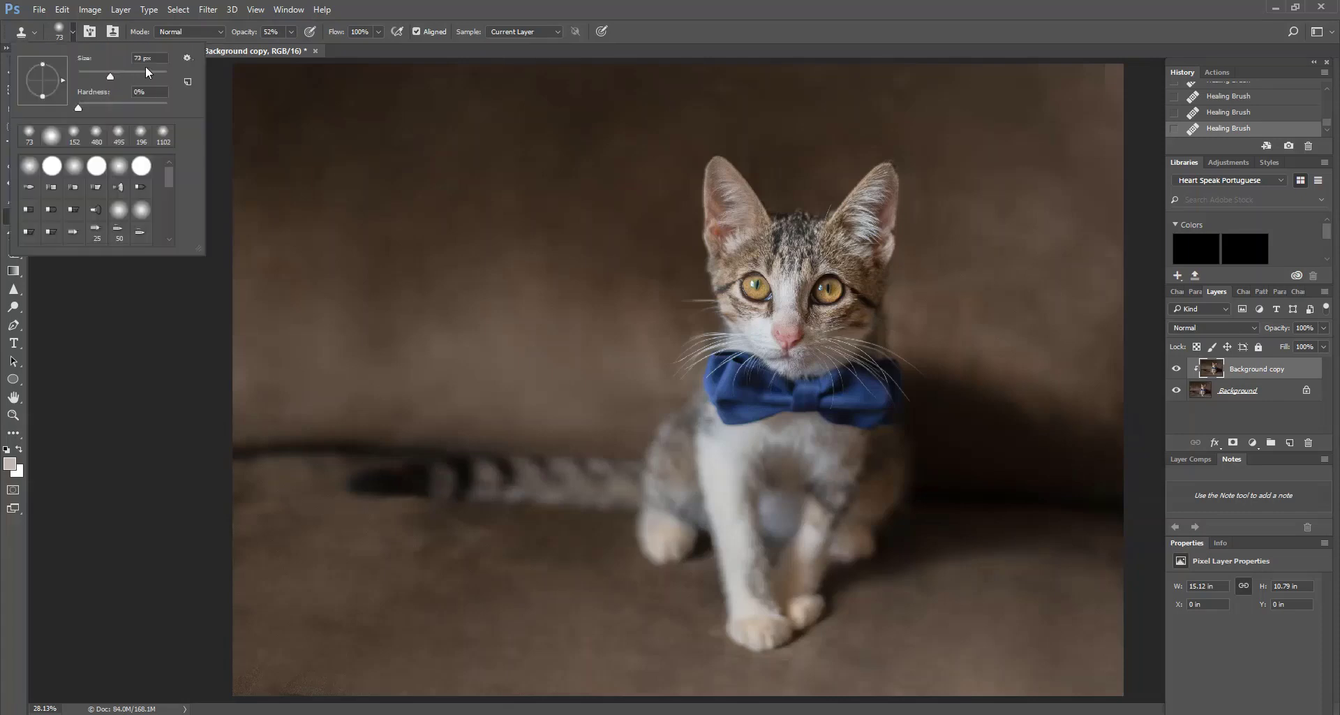
{"action": "left_click", "coordinate": [148, 70]}
{"action": "left_click_drag", "start_coordinate": [147, 77], "coordinate": [154, 76]}
{"action": "key", "text": "Return"}
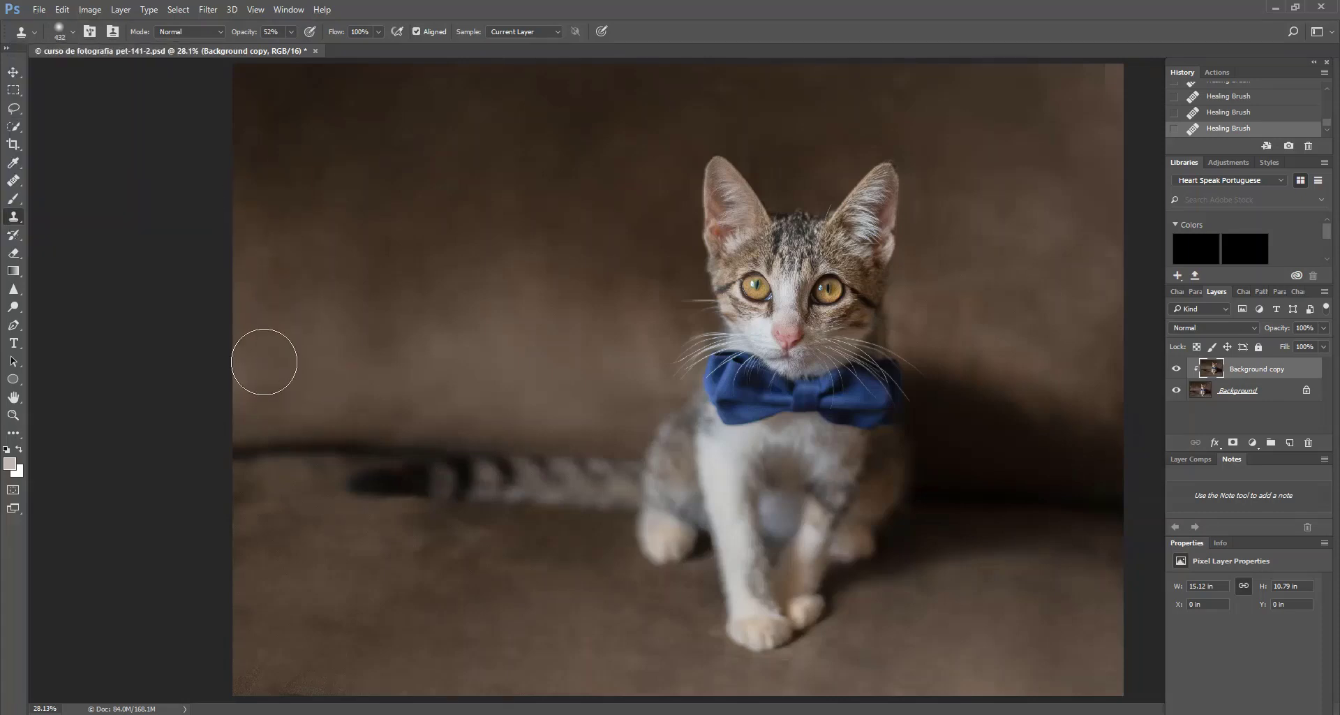
{"action": "left_click", "coordinate": [251, 449]}
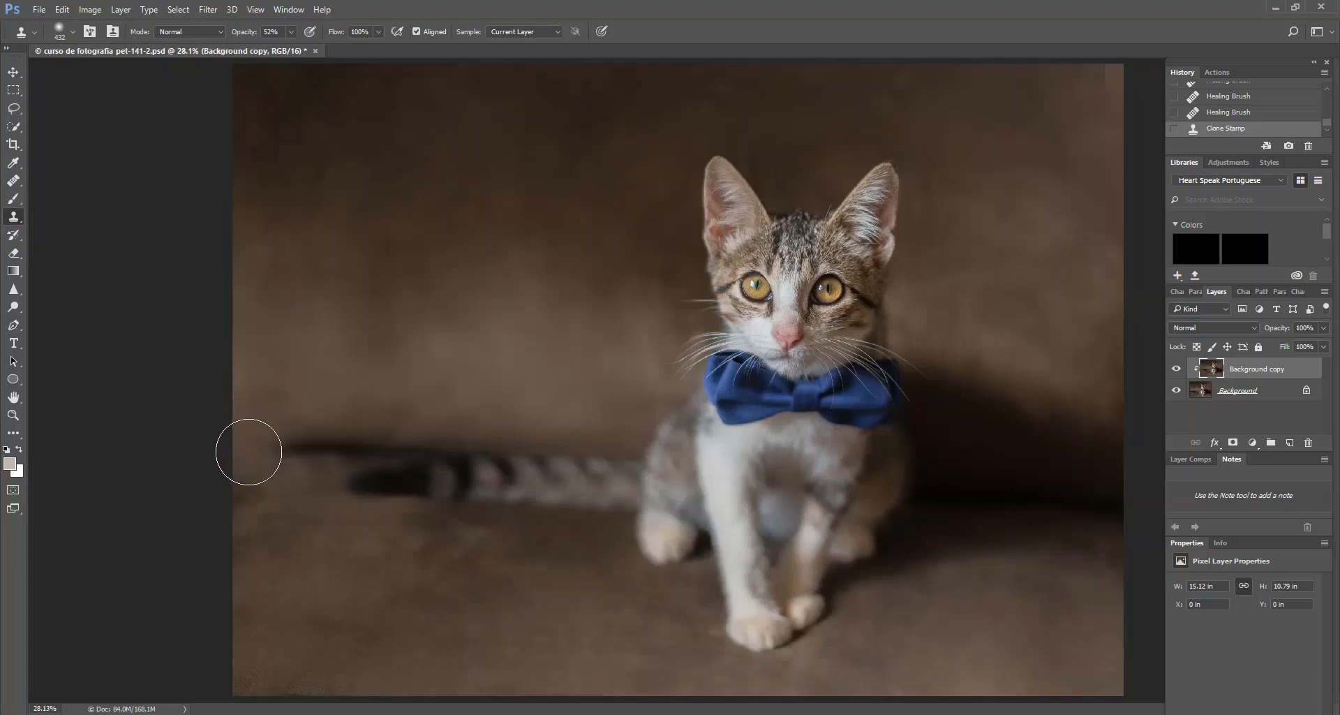
{"action": "left_click", "coordinate": [278, 446]}
{"action": "left_click", "coordinate": [311, 440]}
{"action": "left_click", "coordinate": [330, 436]}
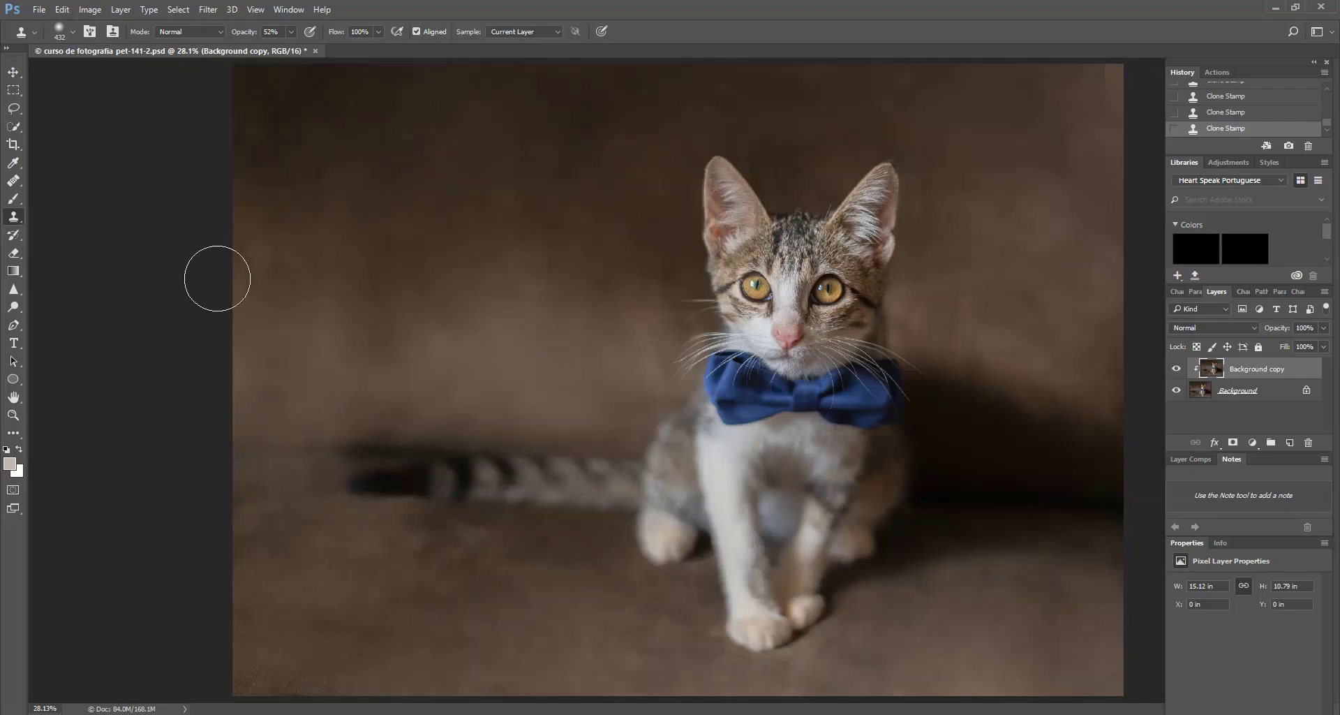
Step: Clone clean sofa fabric over the dark seam above the tail tip and along the tail's upper edge, with 133 px and 306 px brushes
{"action": "left_click", "coordinate": [300, 401], "text": "alt"}
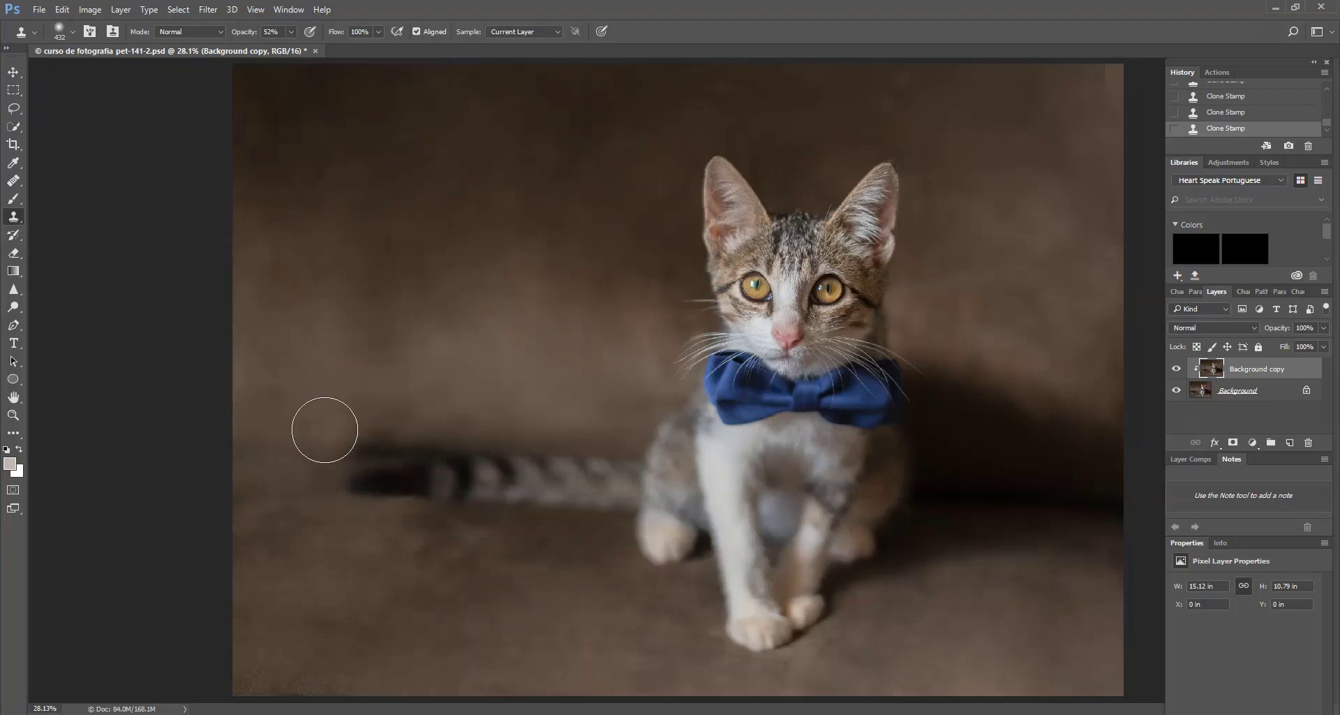
{"action": "left_click_drag", "start_coordinate": [362, 429], "coordinate": [403, 420]}
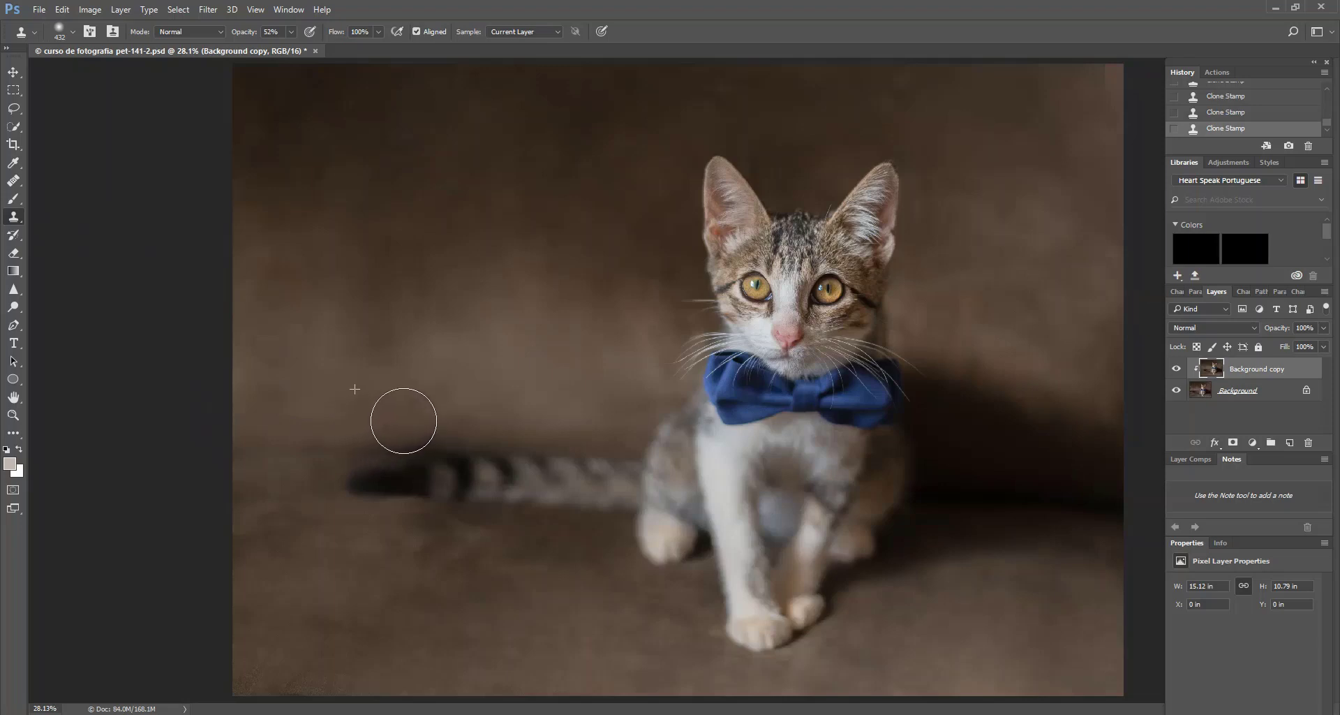
{"action": "left_click", "coordinate": [73, 33]}
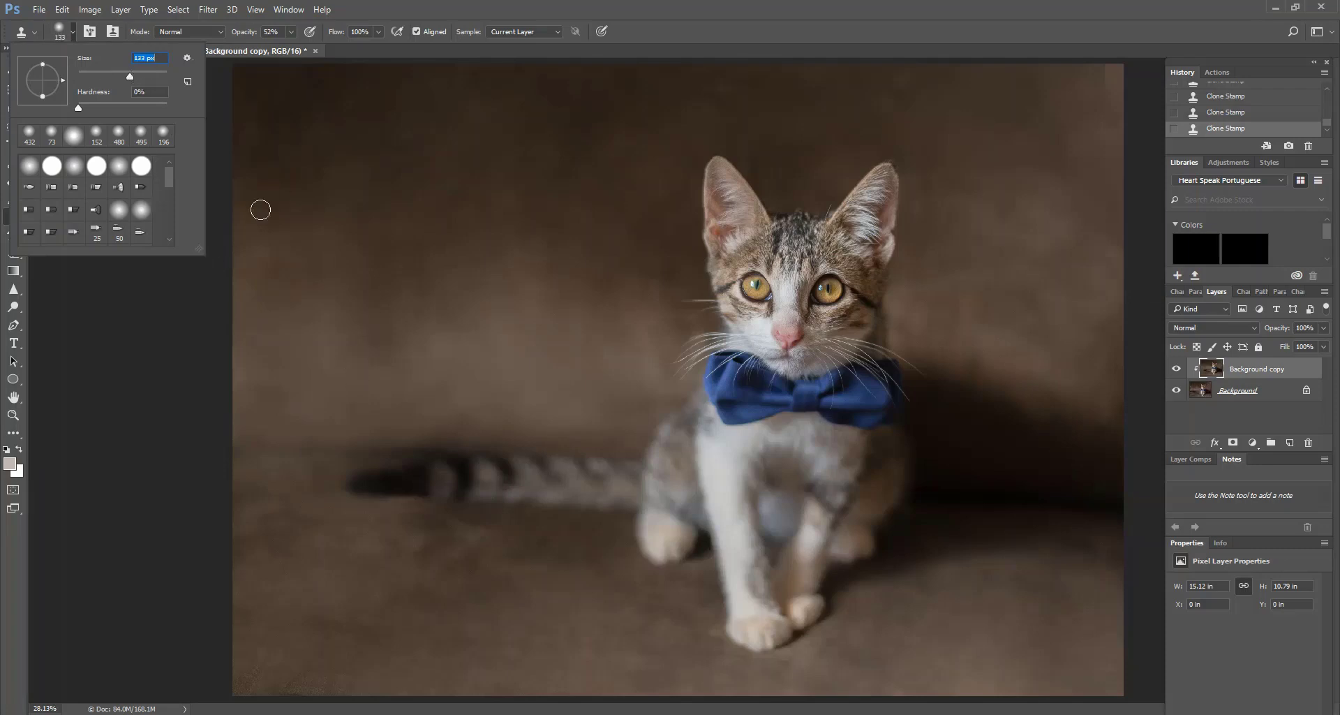
{"action": "key", "text": "Return"}
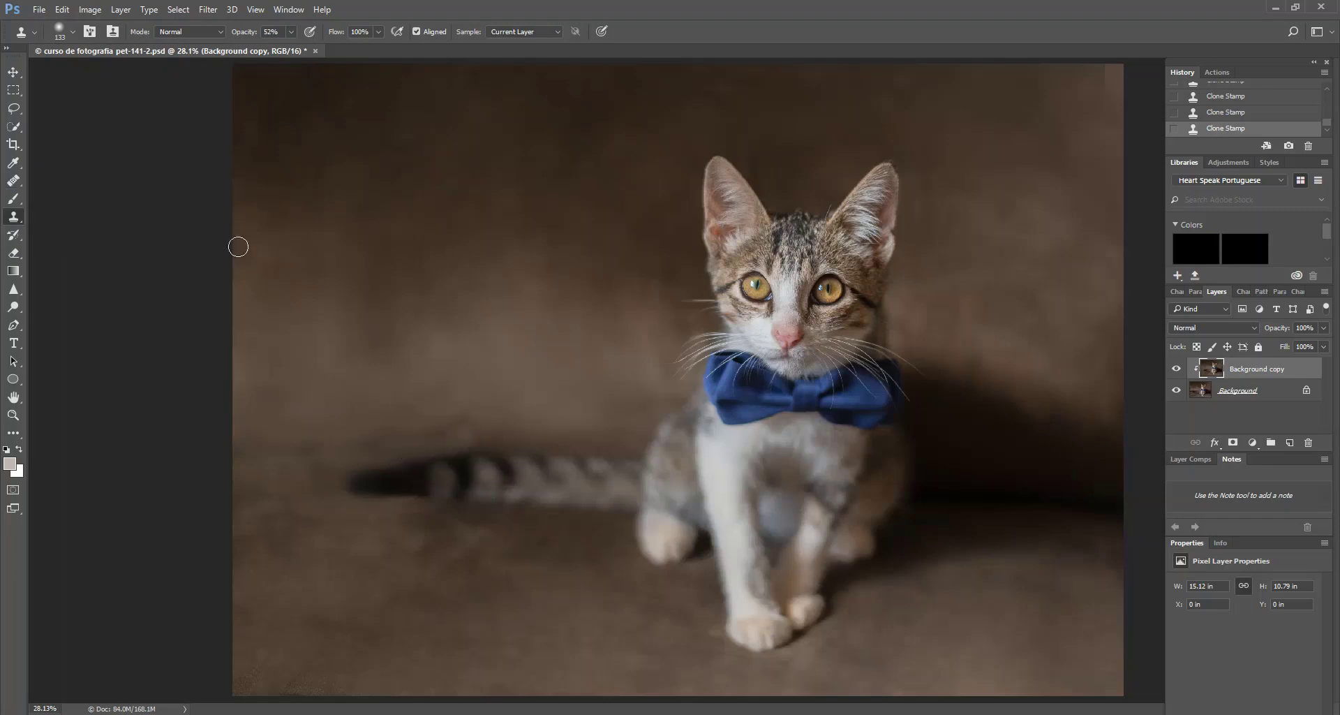
{"action": "left_click", "coordinate": [72, 31]}
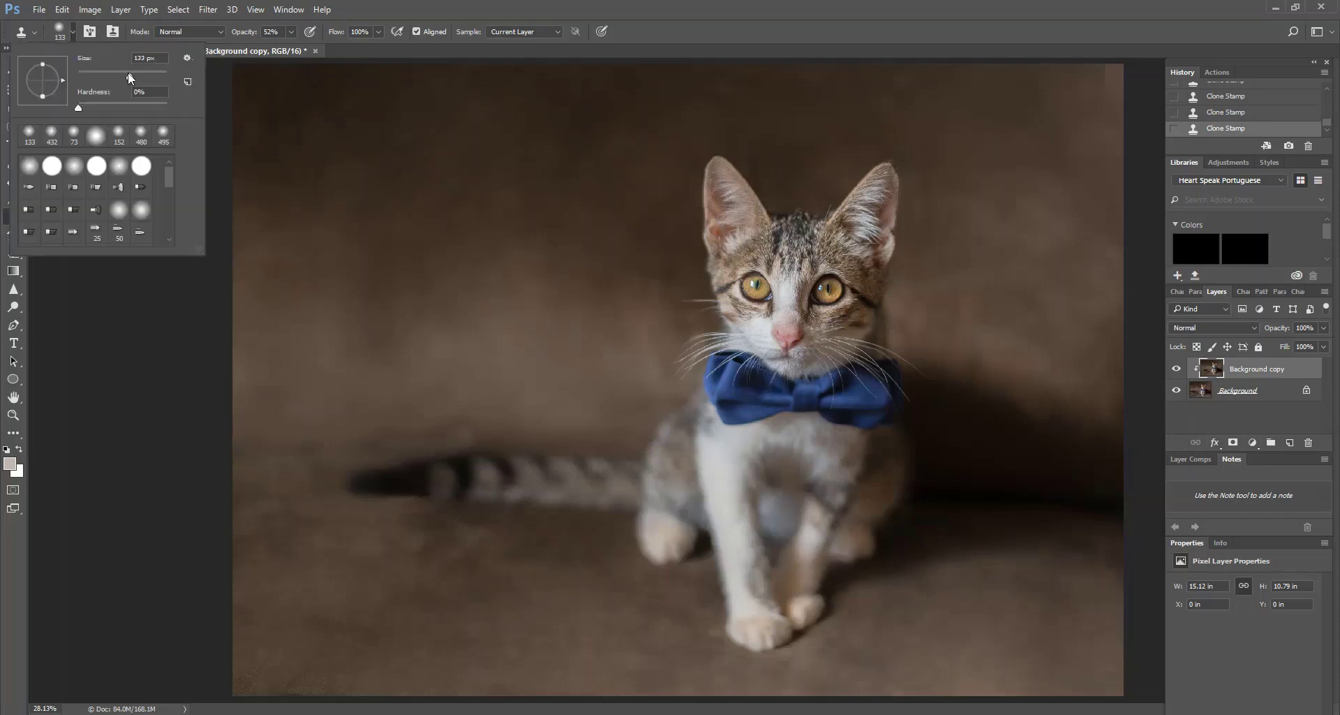
{"action": "left_click", "coordinate": [332, 397]}
{"action": "left_click_drag", "start_coordinate": [359, 433], "coordinate": [445, 425]}
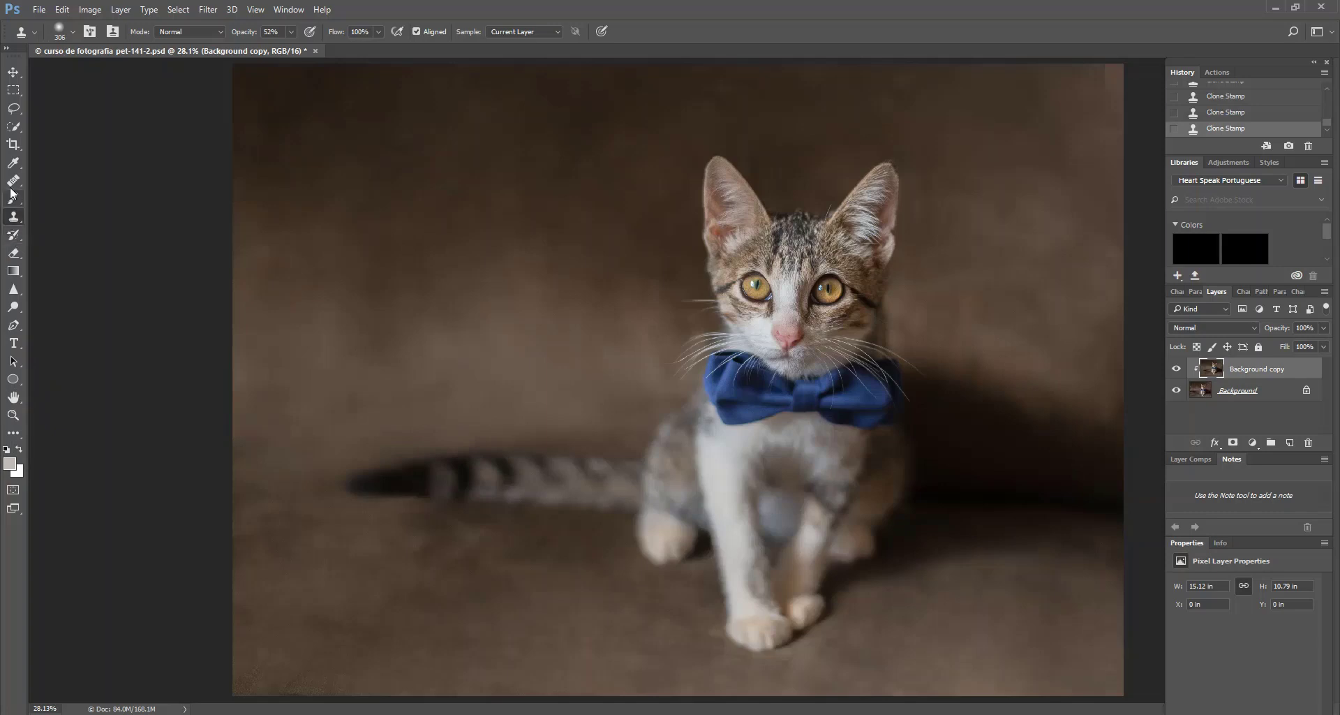
Step: Try the Healing Brush at the photo's left edge beside the tail, and raise the layer's contrast slightly with Brightness/Contrast
{"action": "left_click_drag", "start_coordinate": [11, 188], "coordinate": [50, 188]}
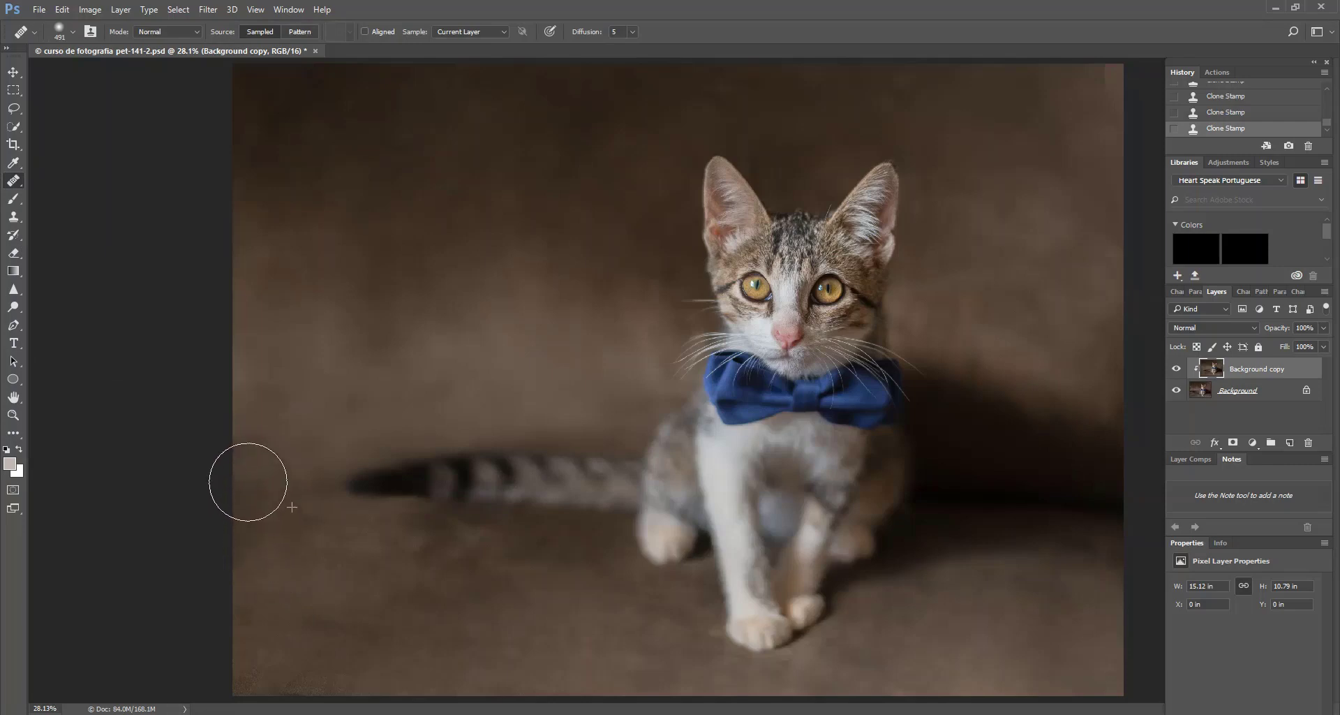
{"action": "mouse_move", "coordinate": [249, 482]}
{"action": "left_mouse_down"}
{"action": "mouse_move", "coordinate": [226, 436]}
{"action": "mouse_move", "coordinate": [105, 371]}
{"action": "mouse_move", "coordinate": [238, 448]}
{"action": "mouse_move", "coordinate": [229, 416]}
{"action": "mouse_move", "coordinate": [256, 392]}
{"action": "left_mouse_up"}
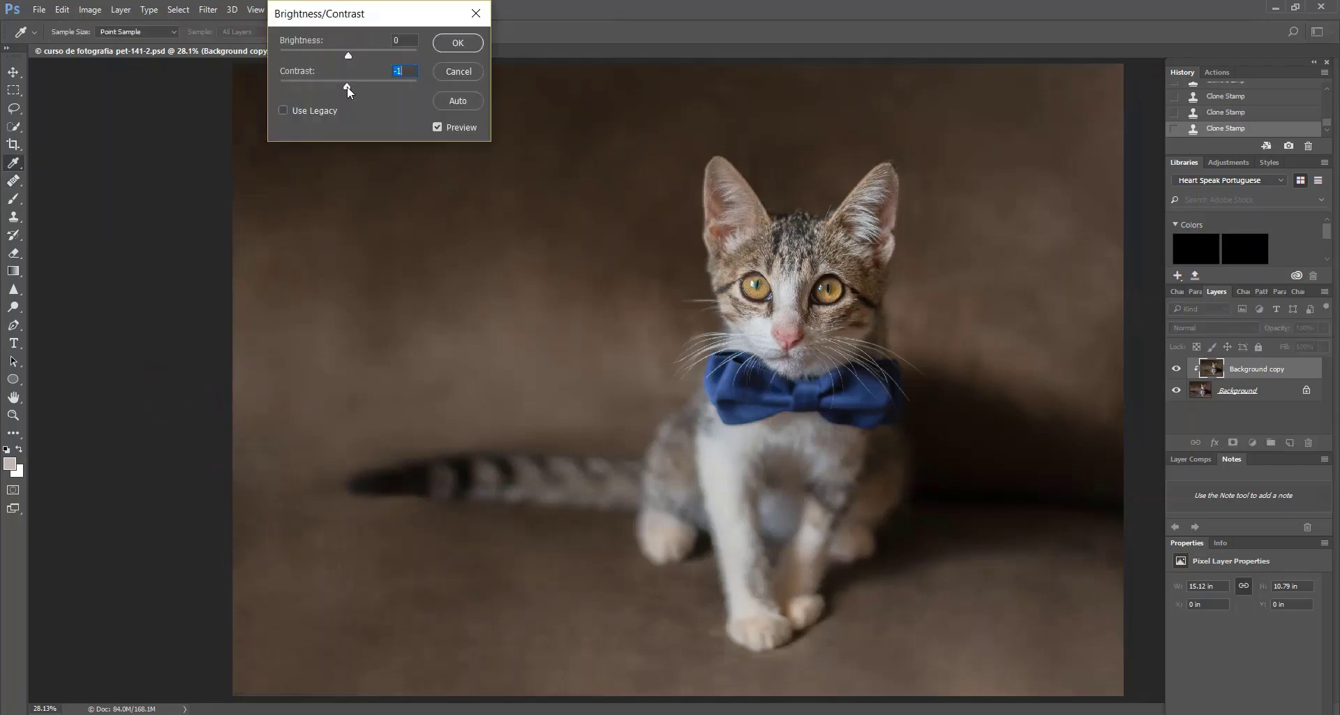
{"action": "left_click_drag", "start_coordinate": [346, 86], "coordinate": [353, 86]}
{"action": "left_click", "coordinate": [460, 45]}
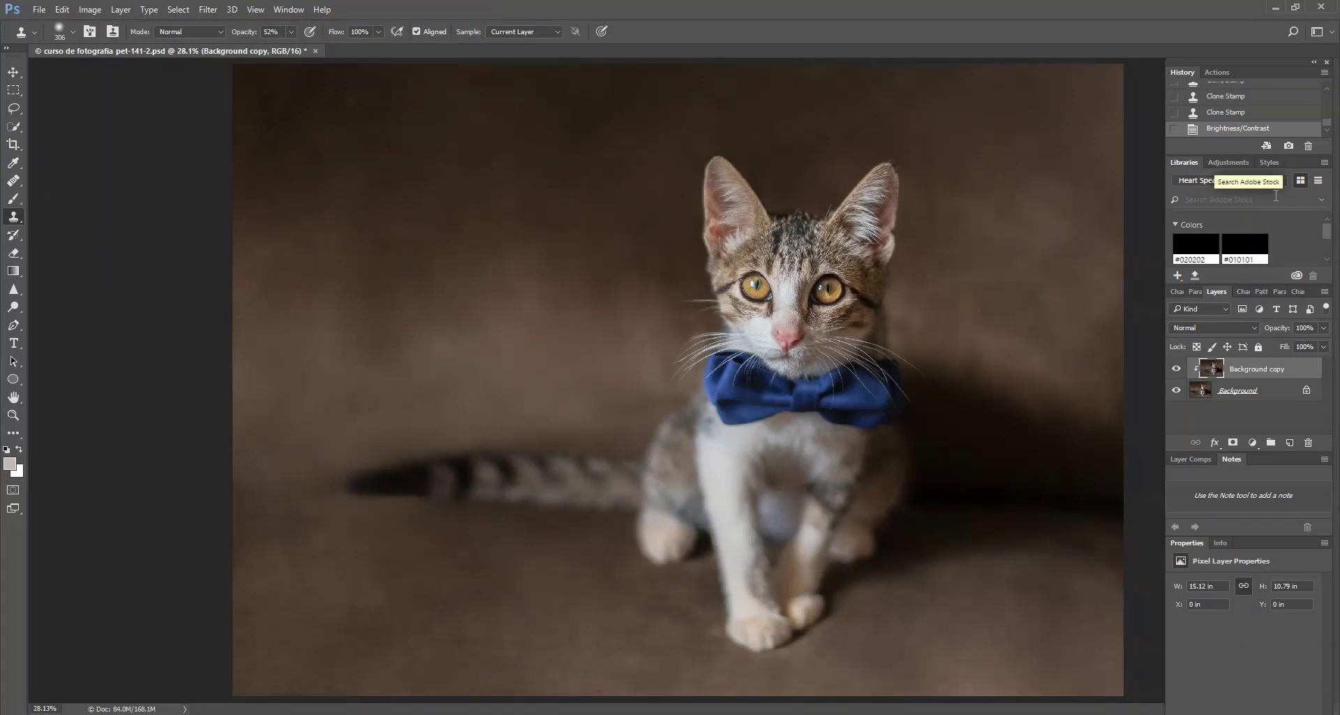
Step: Activate the Brush tool and run the RETOUCH: Revive Eyes action, continuing past its message
{"action": "left_click", "coordinate": [14, 200]}
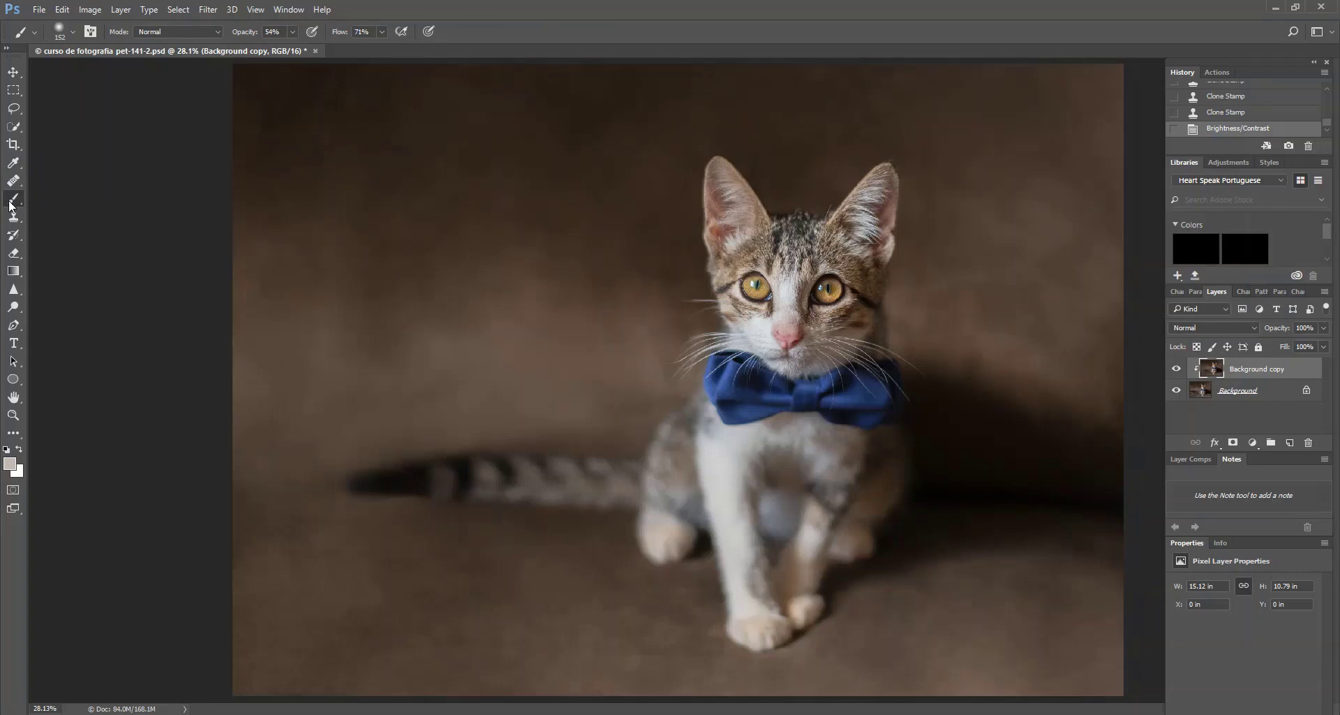
{"action": "left_click", "coordinate": [1214, 74]}
{"action": "scroll", "coordinate": [1225, 106], "scroll_direction": "down", "scroll_amount": 6}
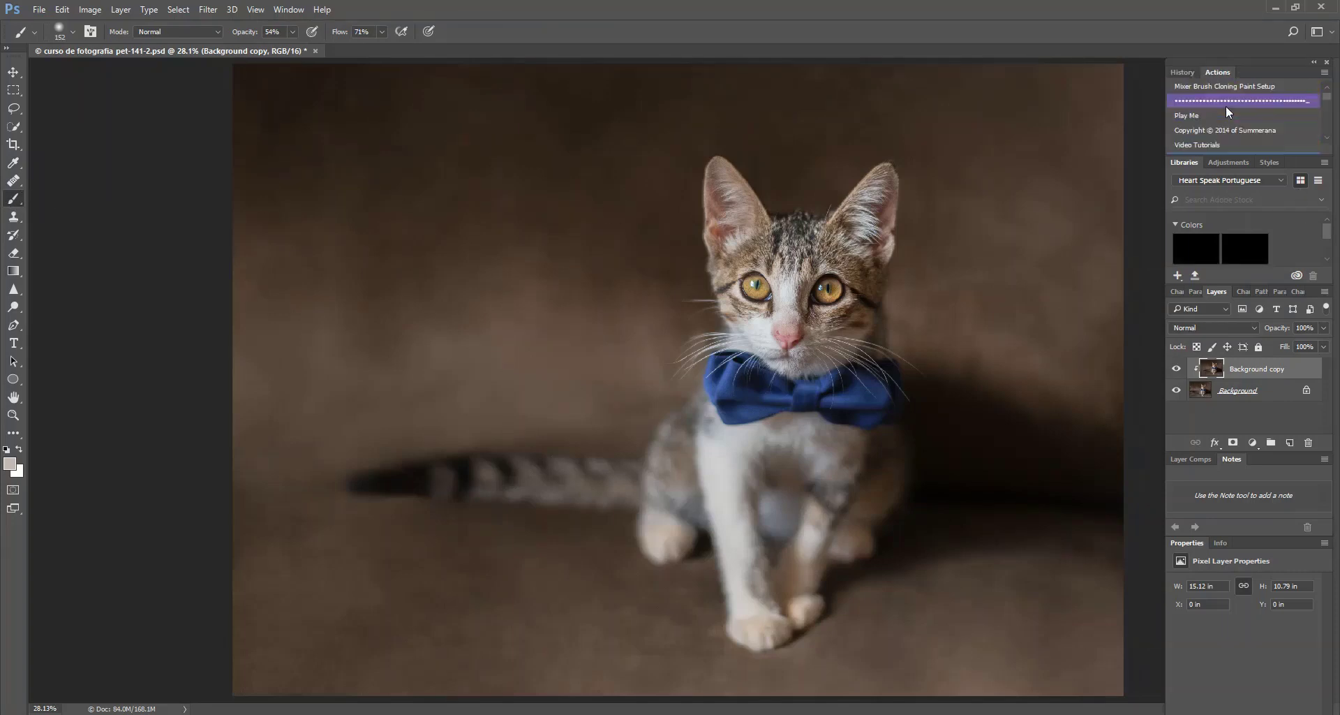
{"action": "scroll", "coordinate": [1225, 106], "scroll_direction": "down", "scroll_amount": 10}
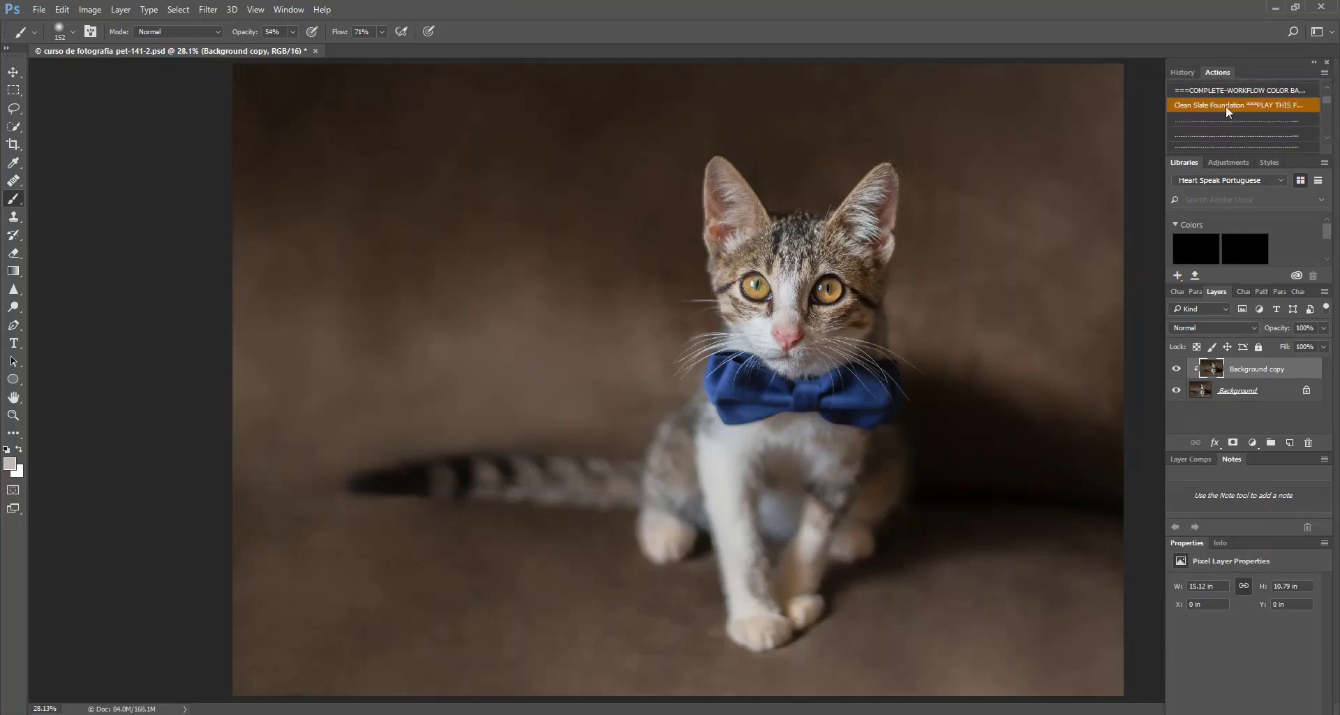
{"action": "scroll", "coordinate": [1226, 106], "scroll_direction": "down", "scroll_amount": 8}
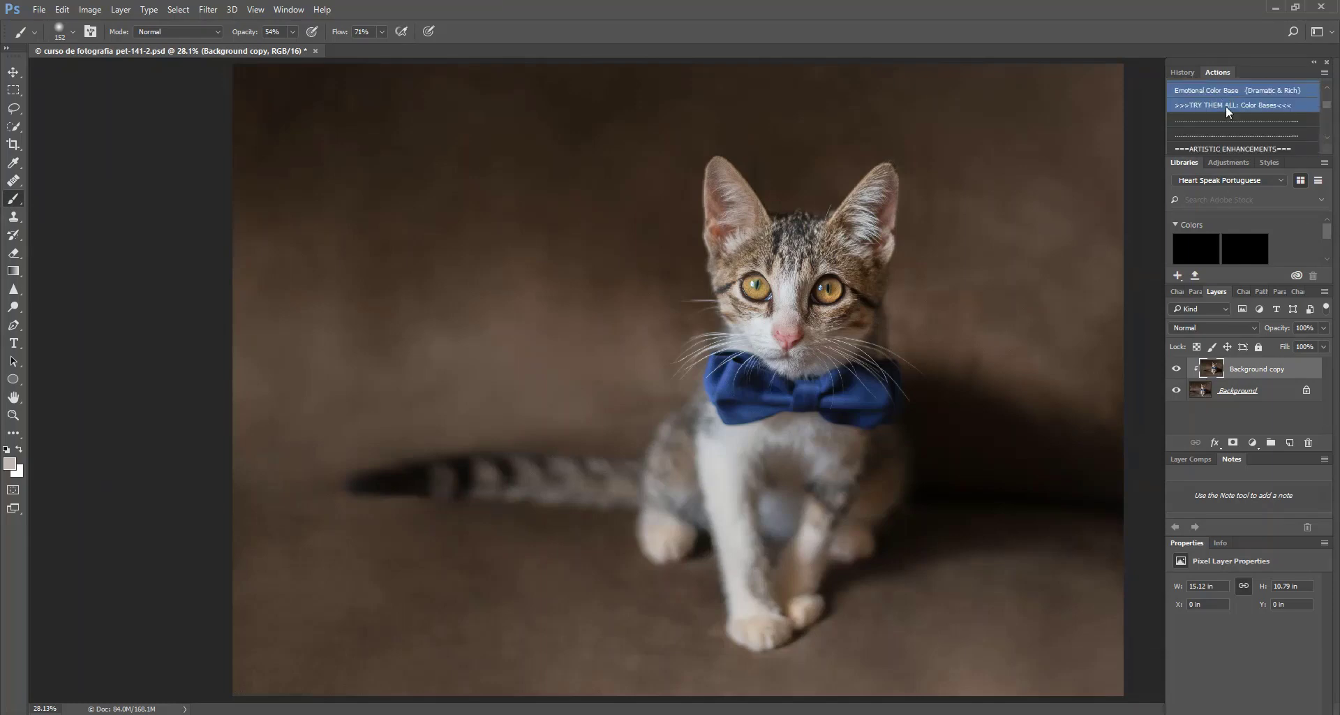
{"action": "scroll", "coordinate": [1225, 106], "scroll_direction": "down", "scroll_amount": 8}
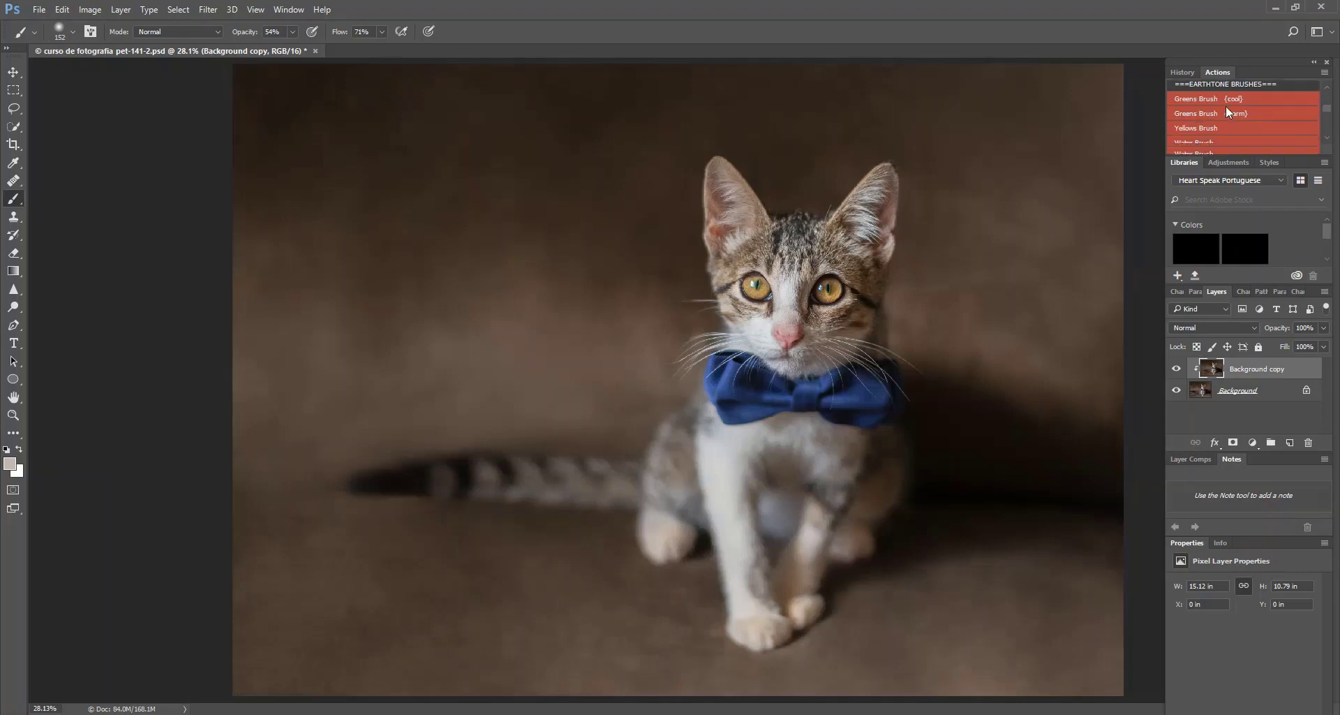
{"action": "scroll", "coordinate": [1227, 106], "scroll_direction": "down", "scroll_amount": 6}
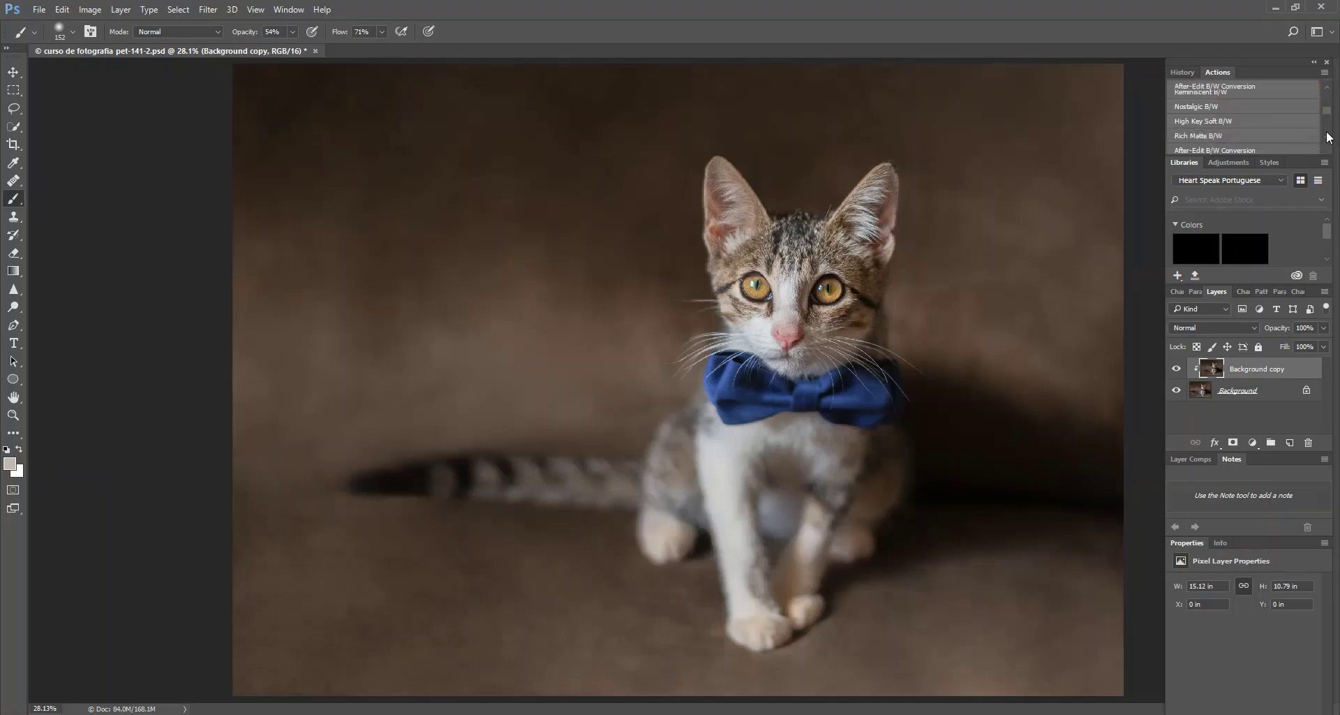
{"action": "scroll", "coordinate": [1249, 135], "scroll_direction": "down", "scroll_amount": 6}
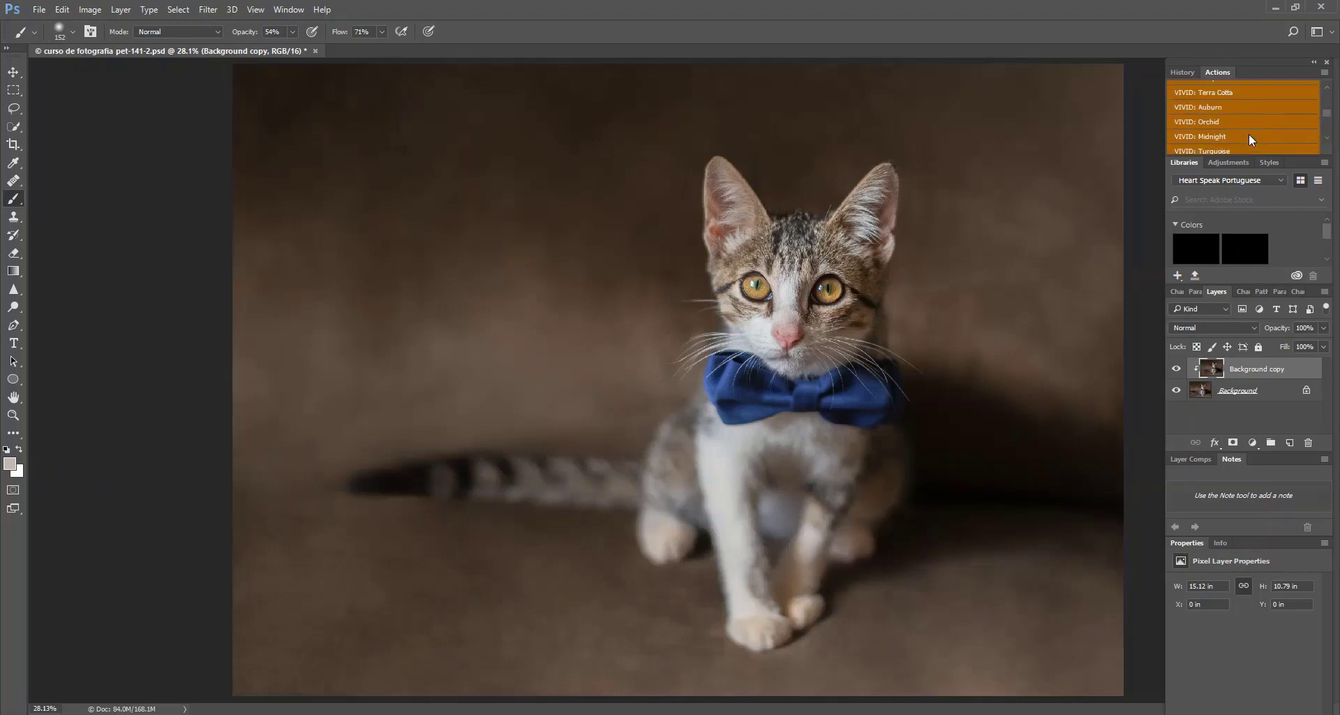
{"action": "scroll", "coordinate": [1249, 138], "scroll_direction": "down", "scroll_amount": 6}
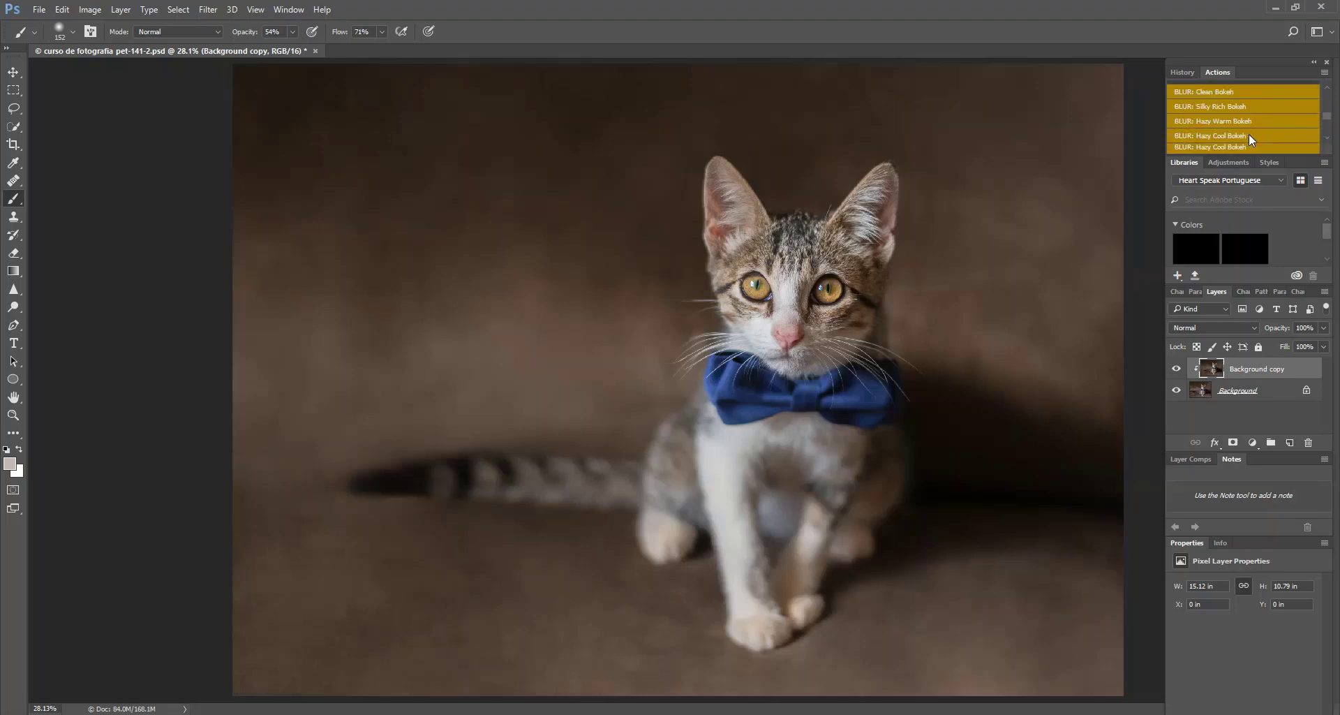
{"action": "scroll", "coordinate": [1249, 140], "scroll_direction": "down", "scroll_amount": 5}
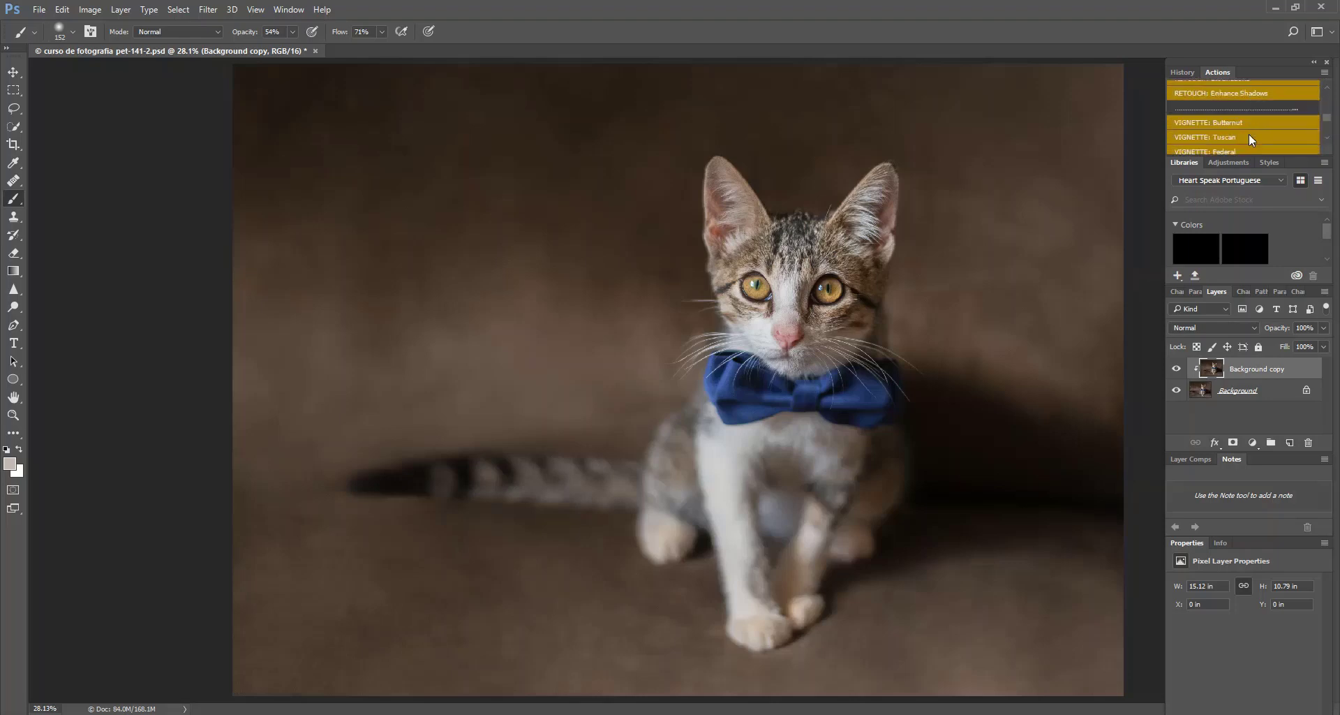
{"action": "scroll", "coordinate": [1250, 136], "scroll_direction": "up", "scroll_amount": 3}
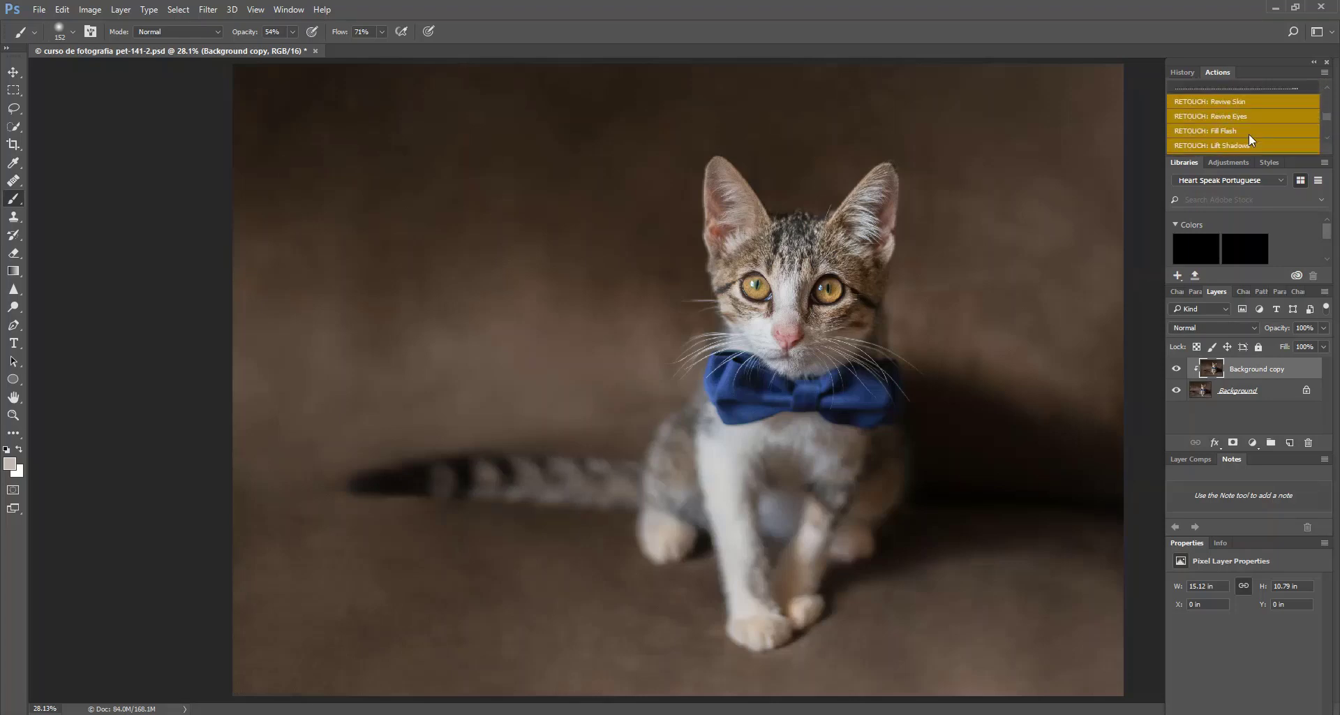
{"action": "scroll", "coordinate": [1249, 138], "scroll_direction": "up", "scroll_amount": 1}
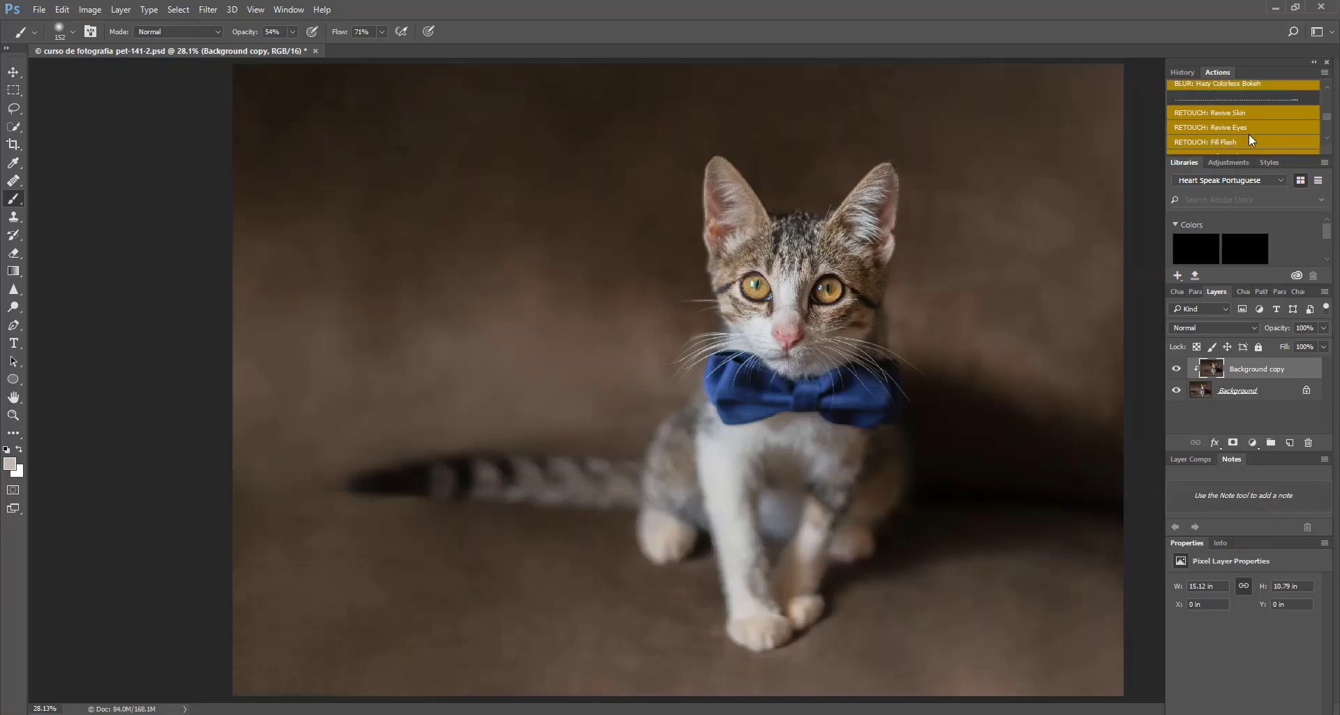
{"action": "left_click", "coordinate": [1218, 128]}
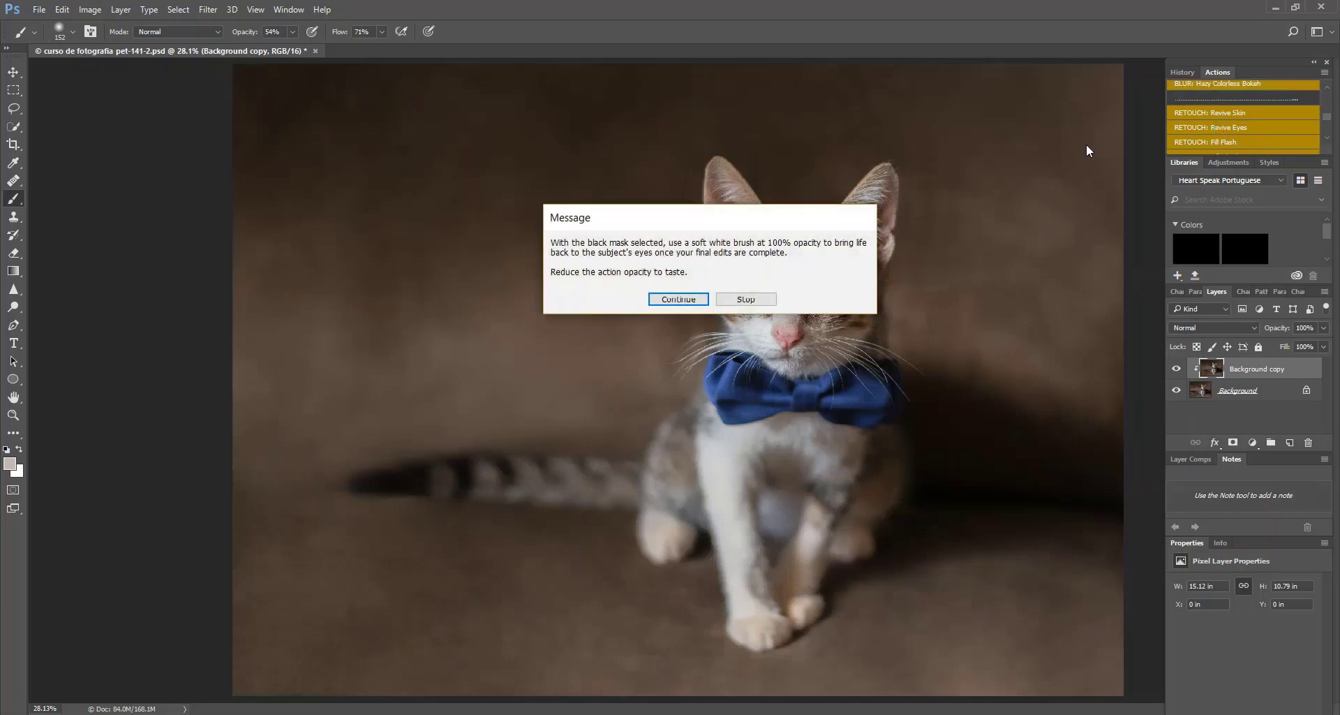
{"action": "left_click", "coordinate": [677, 298]}
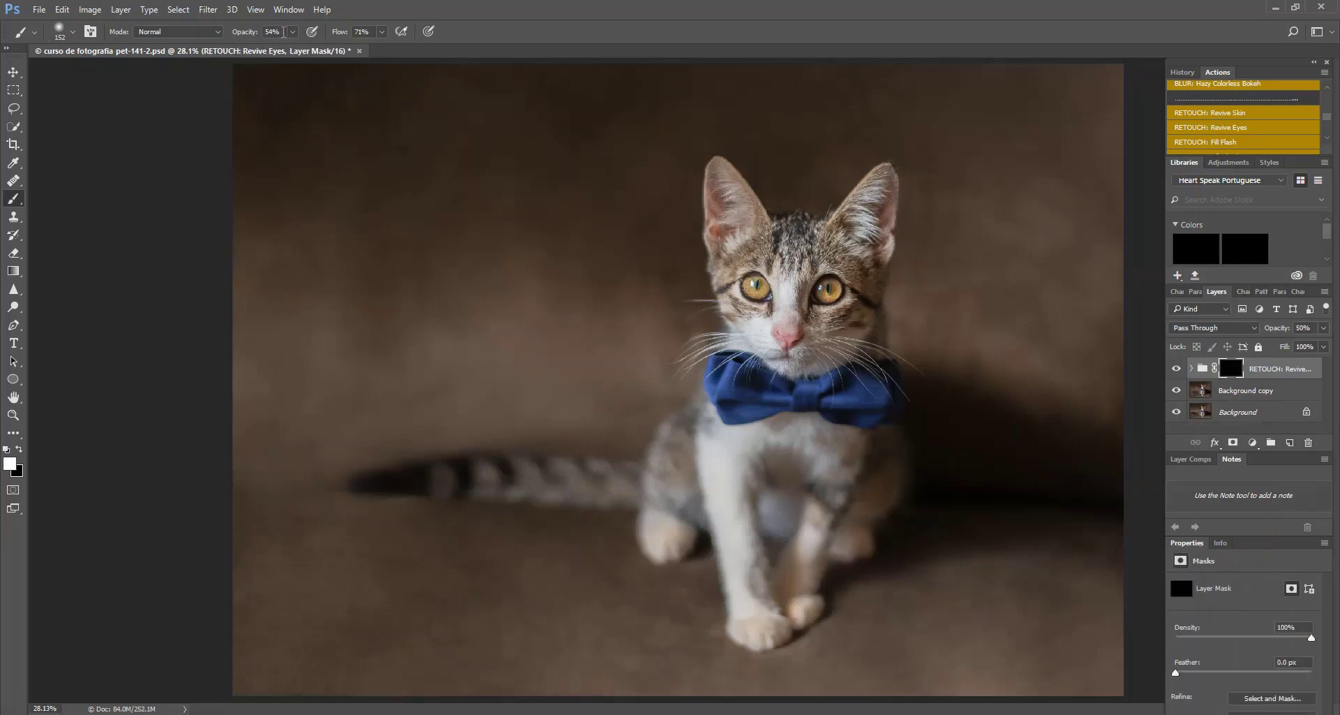
Step: Paint white over both of the kitten's eyes on the Revive Eyes mask and set the group's opacity to 63%
{"action": "mouse_move", "coordinate": [752, 285]}
{"action": "left_mouse_down"}
{"action": "mouse_move", "coordinate": [821, 299]}
{"action": "mouse_move", "coordinate": [824, 284]}
{"action": "mouse_move", "coordinate": [818, 308]}
{"action": "left_mouse_up"}
{"action": "left_click", "coordinate": [1323, 328]}
{"action": "left_click", "coordinate": [1180, 377]}
Step: Run the HELPER: Midtone Boost action and compare the photo with its group hidden and shown
{"action": "scroll", "coordinate": [1224, 117], "scroll_direction": "down", "scroll_amount": 4}
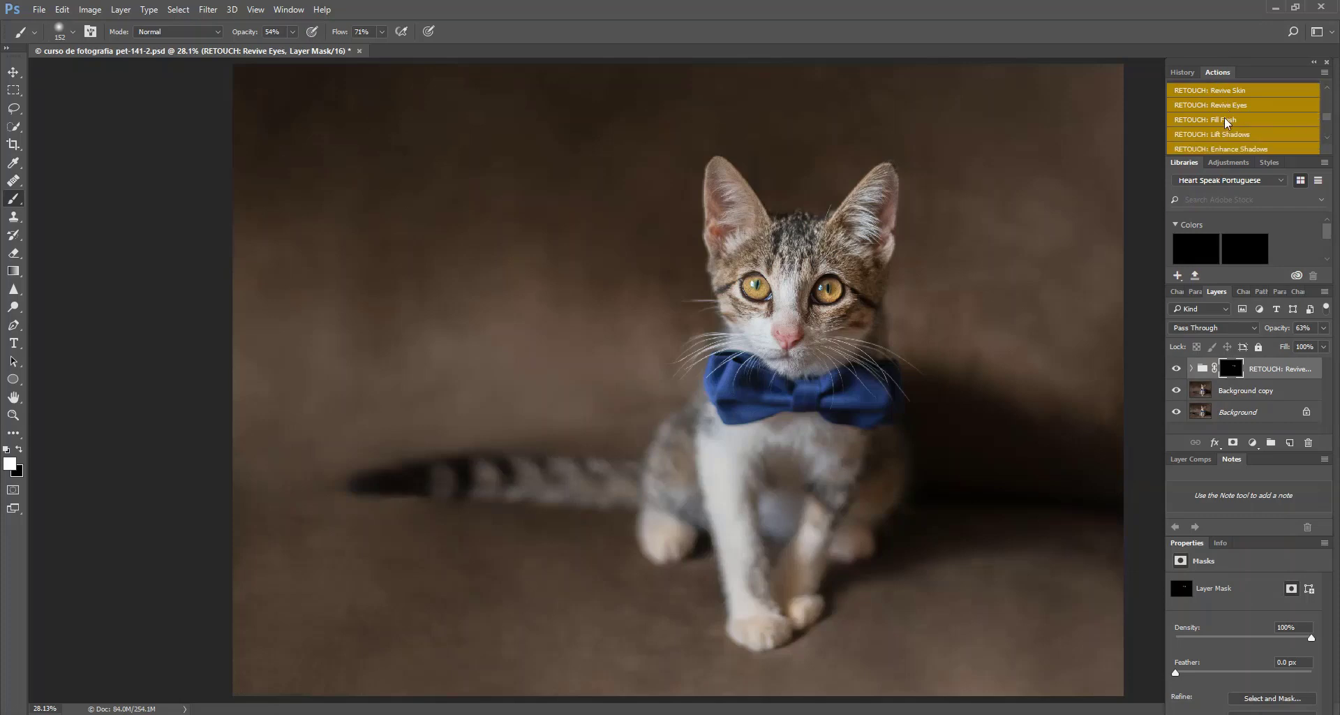
{"action": "scroll", "coordinate": [1224, 124], "scroll_direction": "down", "scroll_amount": 1}
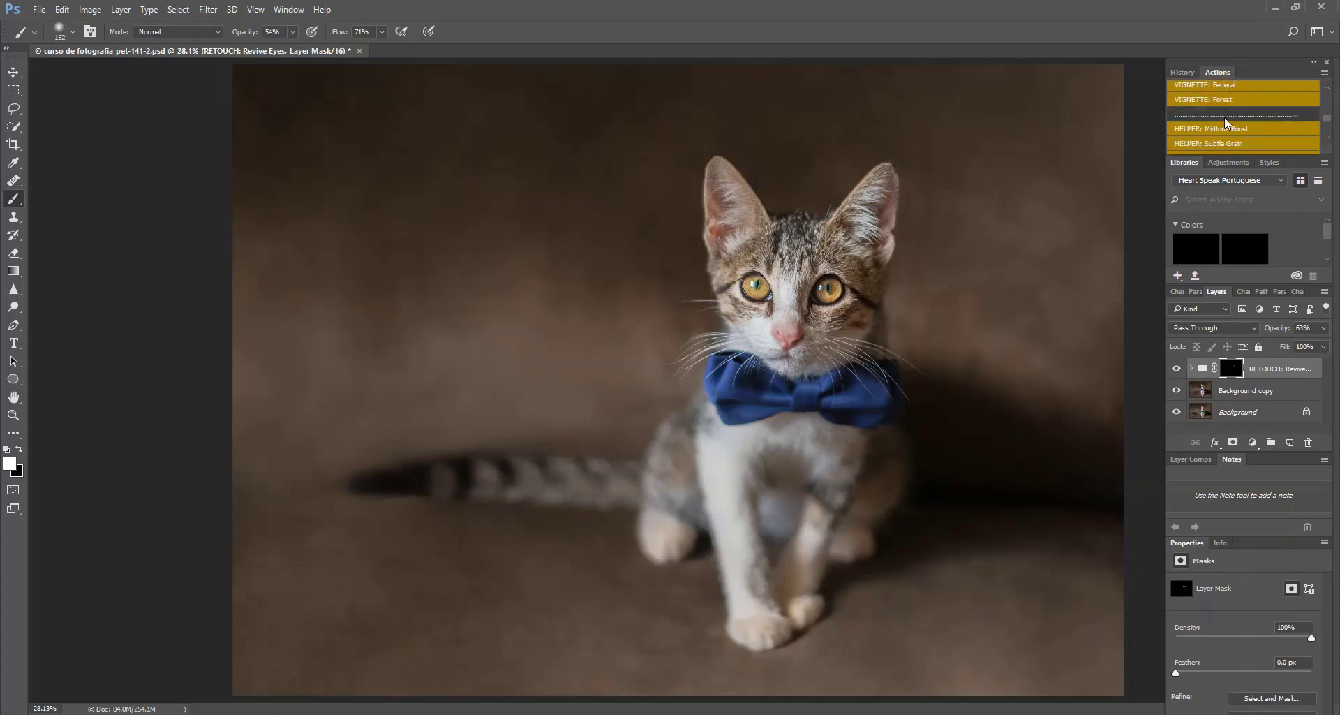
{"action": "left_click", "coordinate": [1200, 124]}
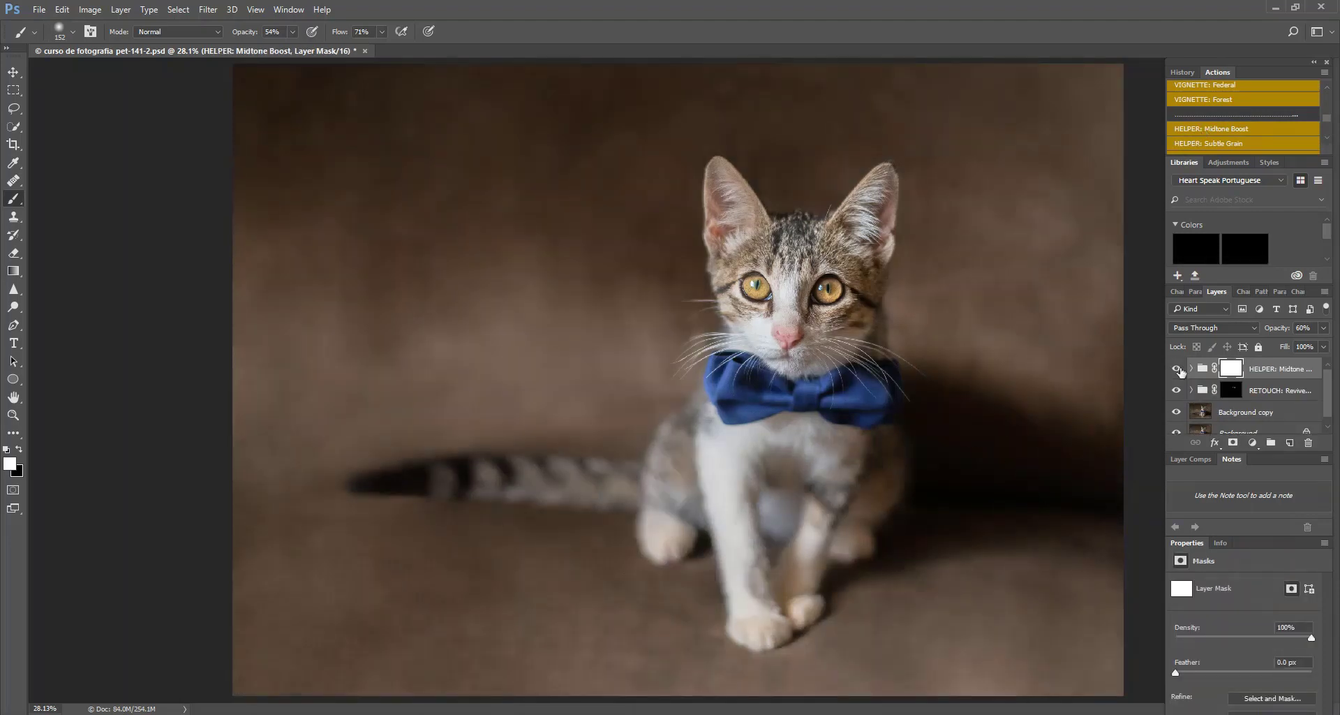
{"action": "left_click", "coordinate": [1177, 369]}
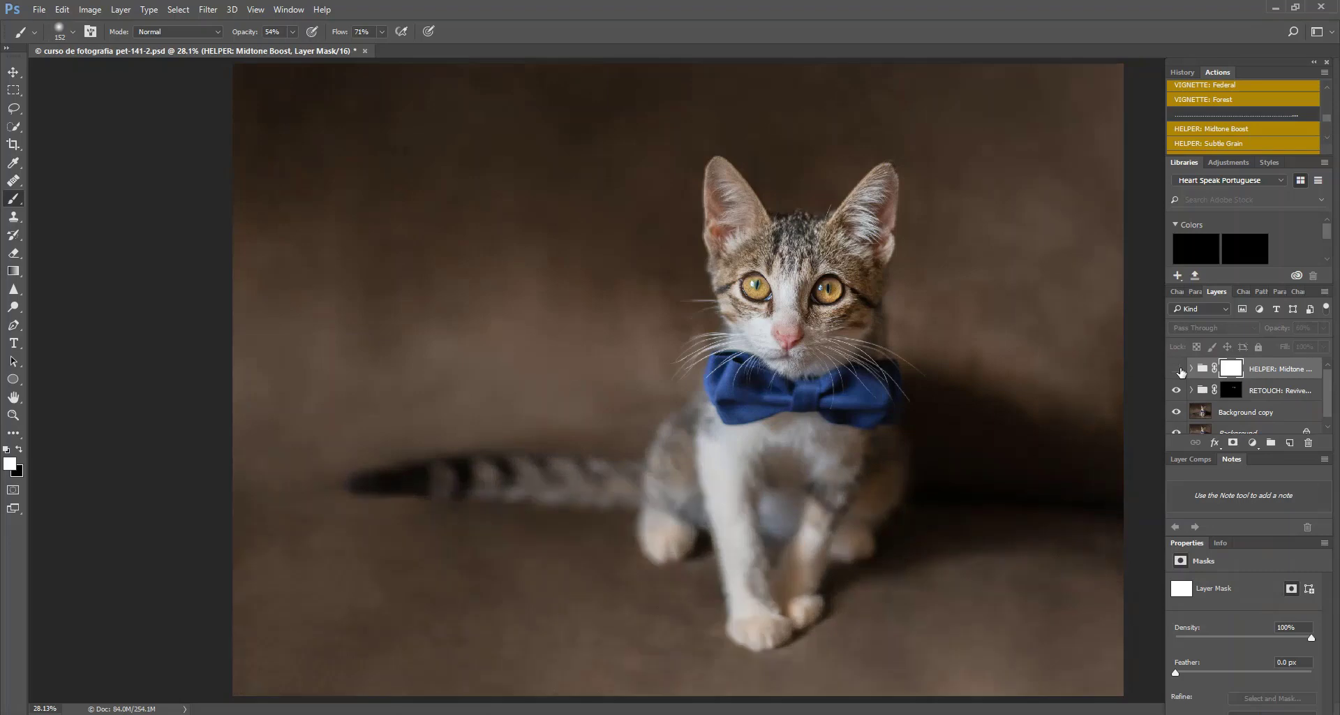
{"action": "left_click", "coordinate": [1176, 368]}
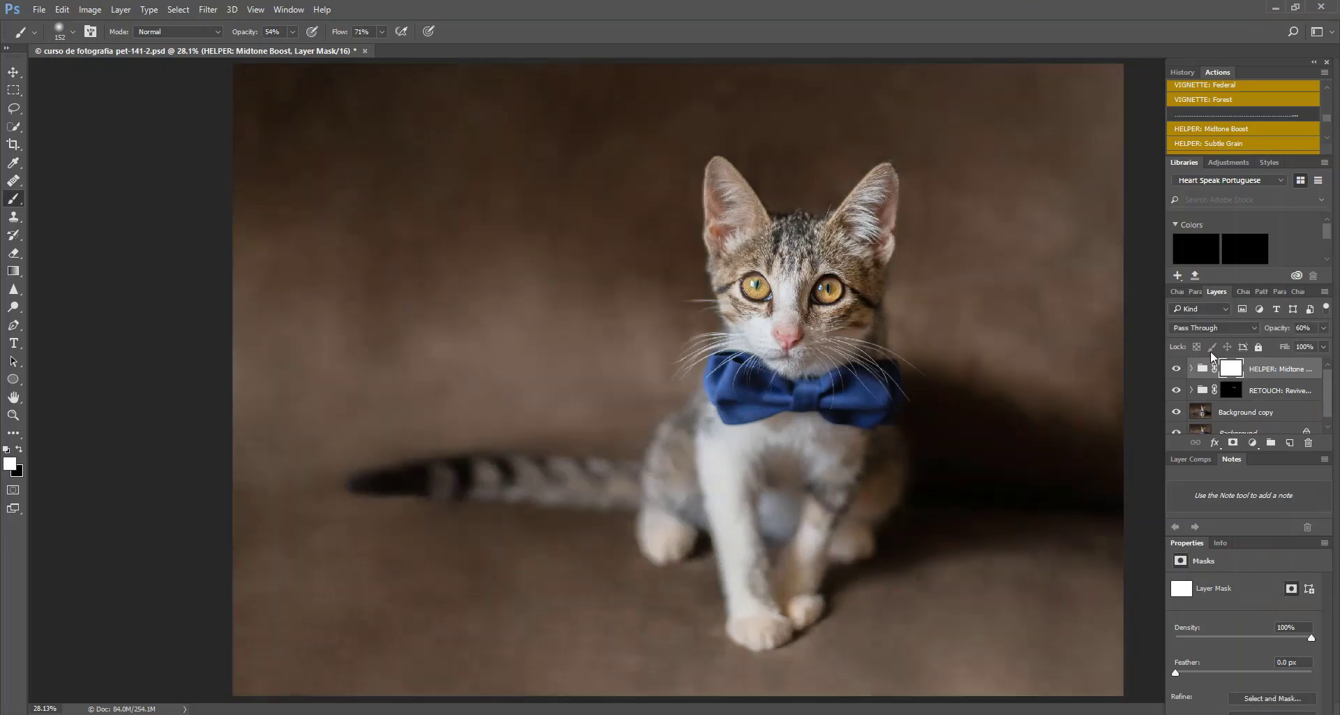
Step: Run the VIGNETTE: Butternut action and compare the photo with its group hidden and shown
{"action": "scroll", "coordinate": [1238, 129], "scroll_direction": "down", "scroll_amount": 1}
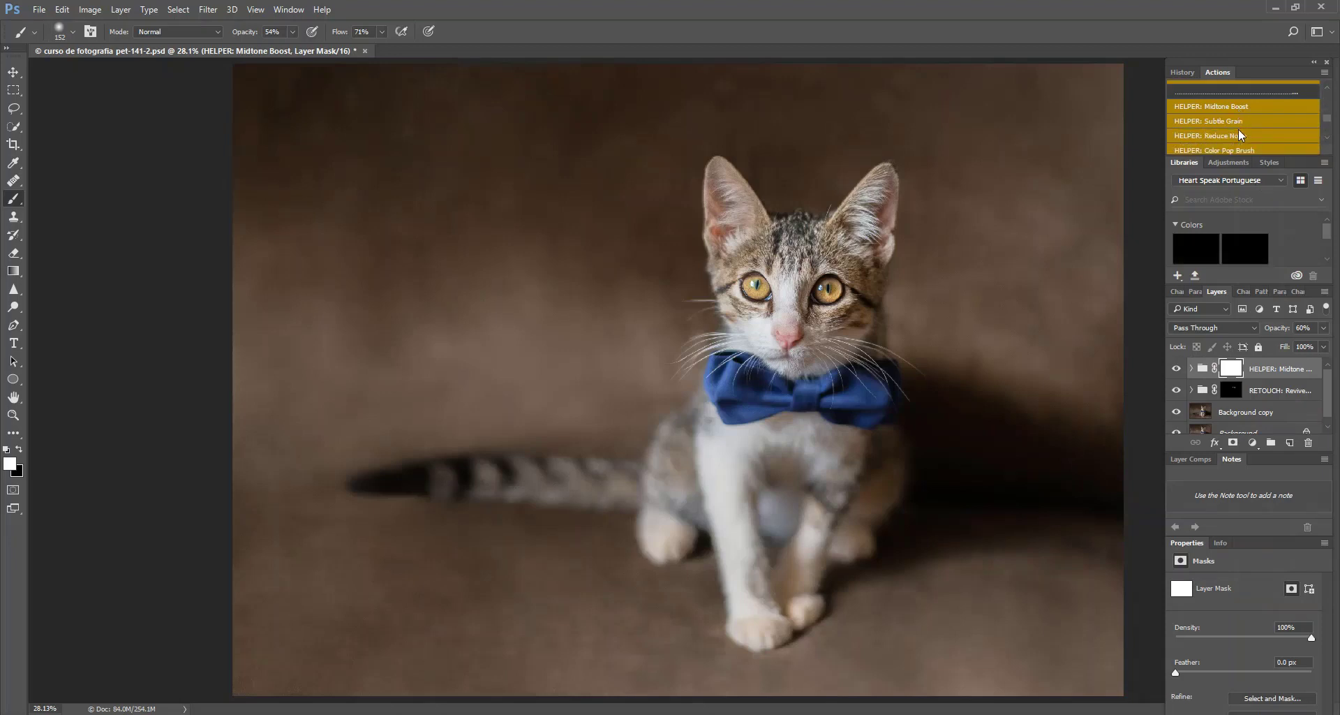
{"action": "scroll", "coordinate": [1238, 128], "scroll_direction": "down", "scroll_amount": 1}
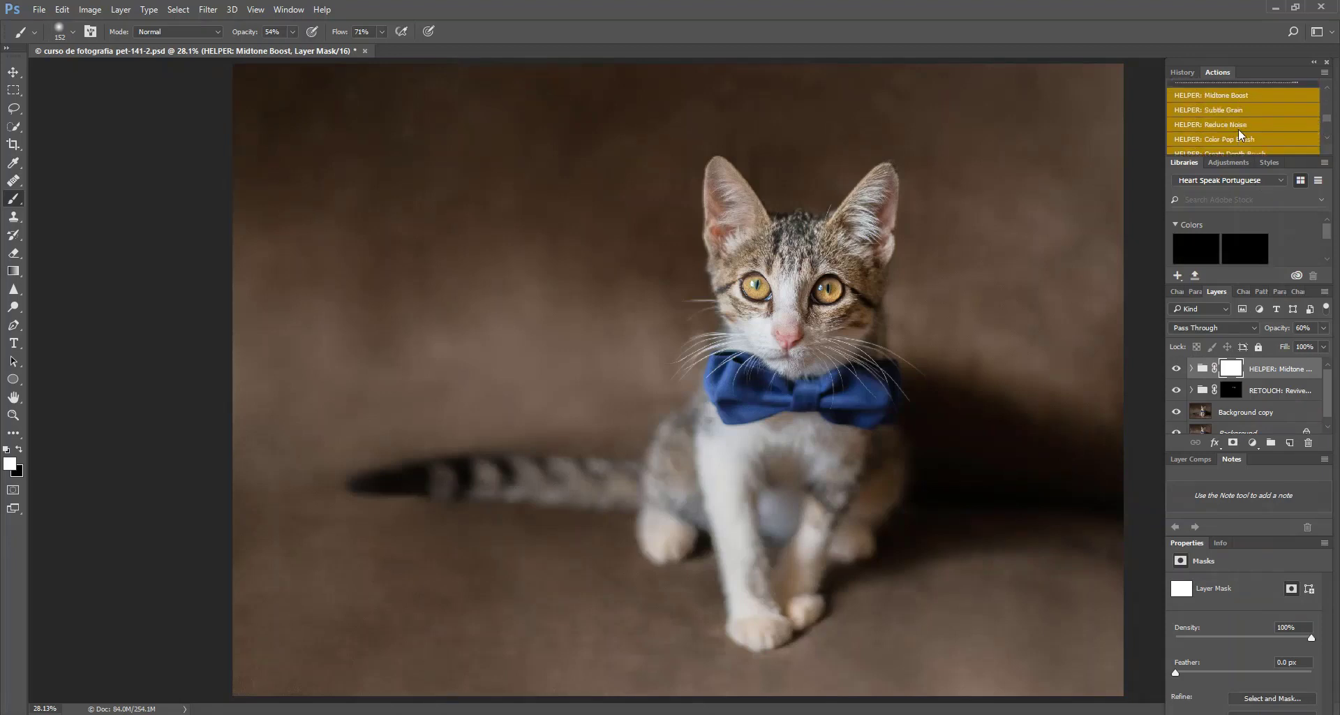
{"action": "scroll", "coordinate": [1238, 129], "scroll_direction": "down", "scroll_amount": 4}
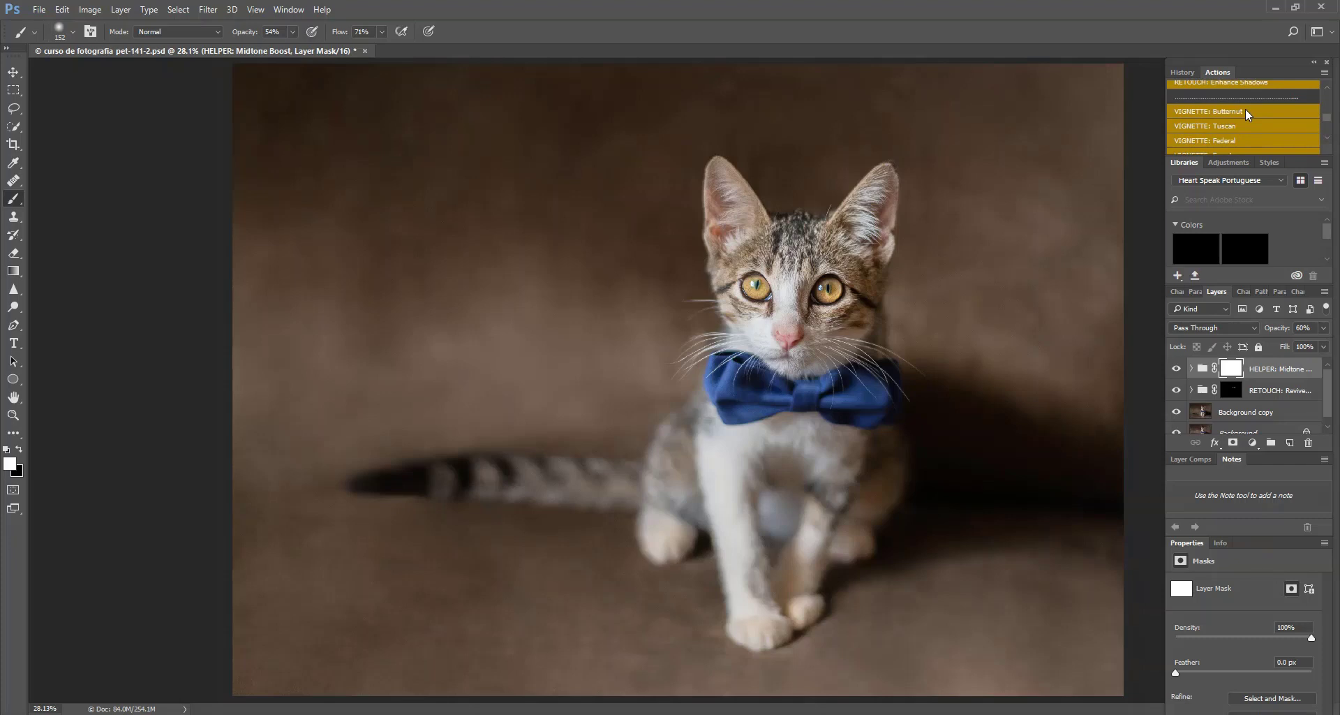
{"action": "left_click", "coordinate": [1246, 110]}
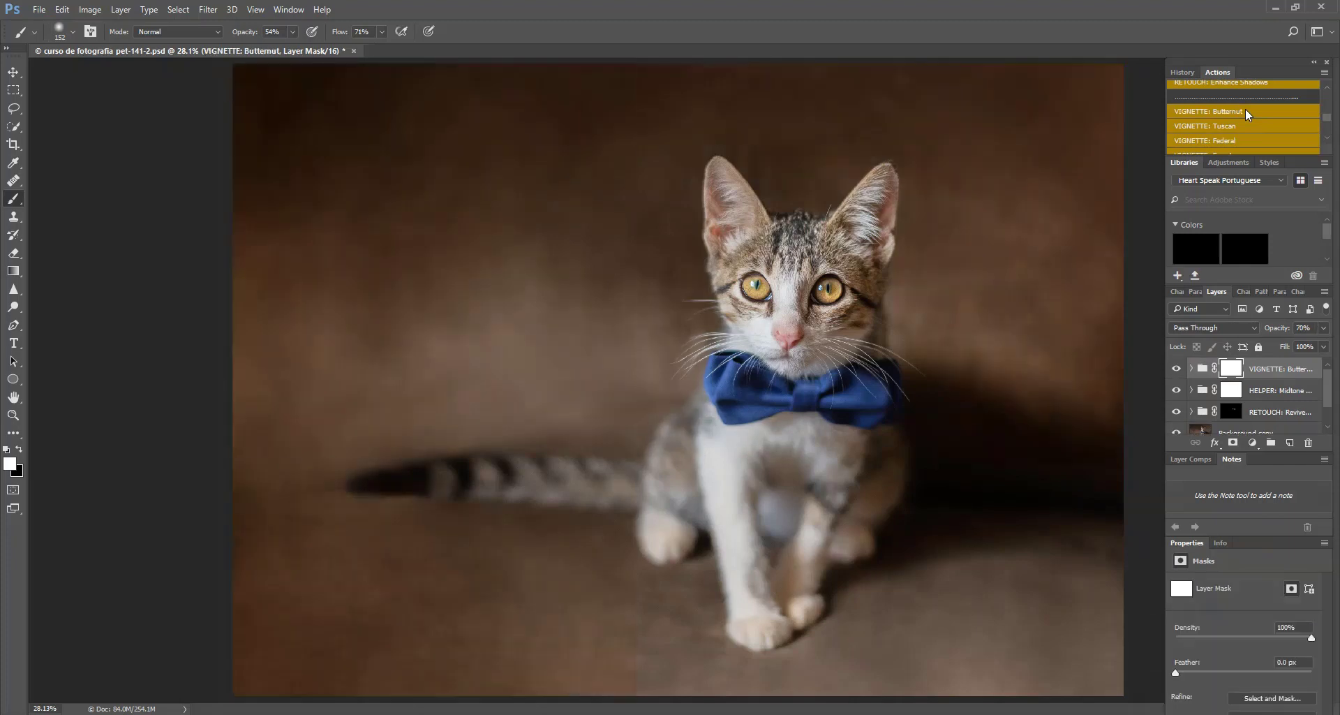
{"action": "left_click", "coordinate": [1180, 369]}
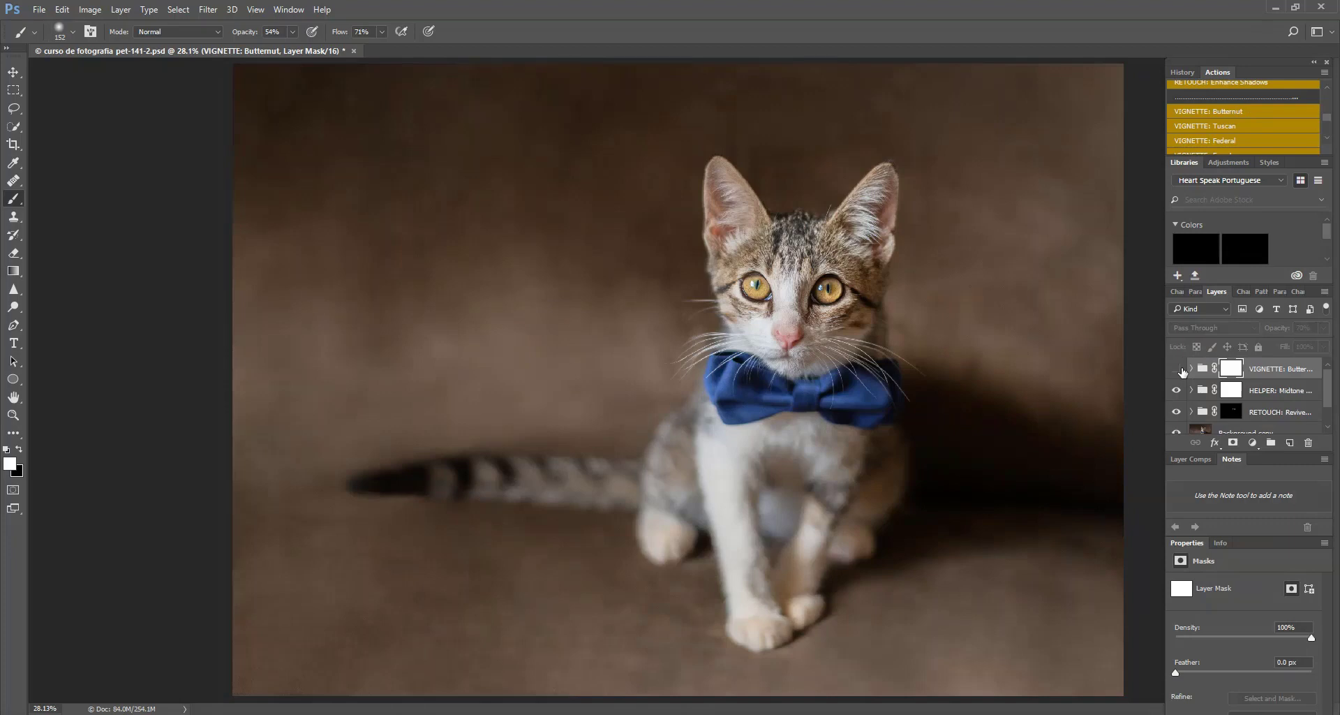
{"action": "left_click", "coordinate": [1179, 369]}
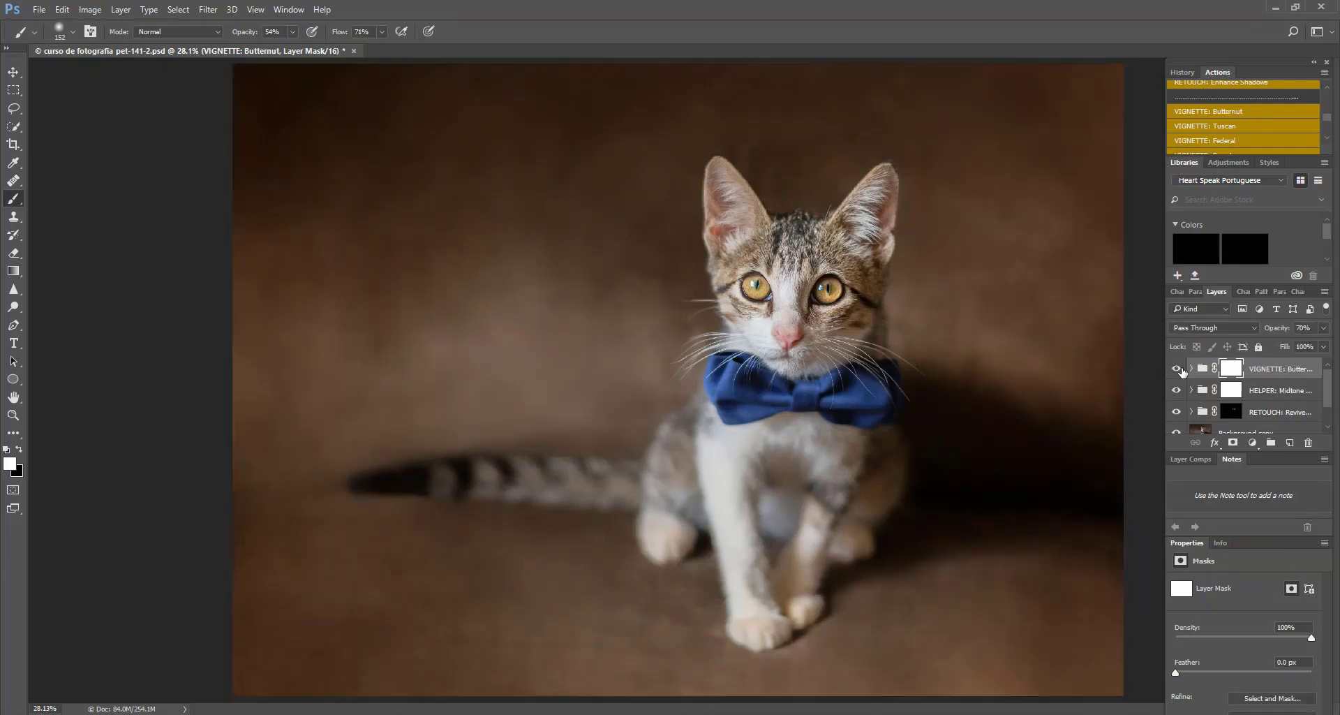
Step: Lower the Butternut vignette group's opacity and set the Midtone Boost group's opacity to 50%
{"action": "left_click", "coordinate": [1323, 328]}
{"action": "left_click", "coordinate": [1290, 395]}
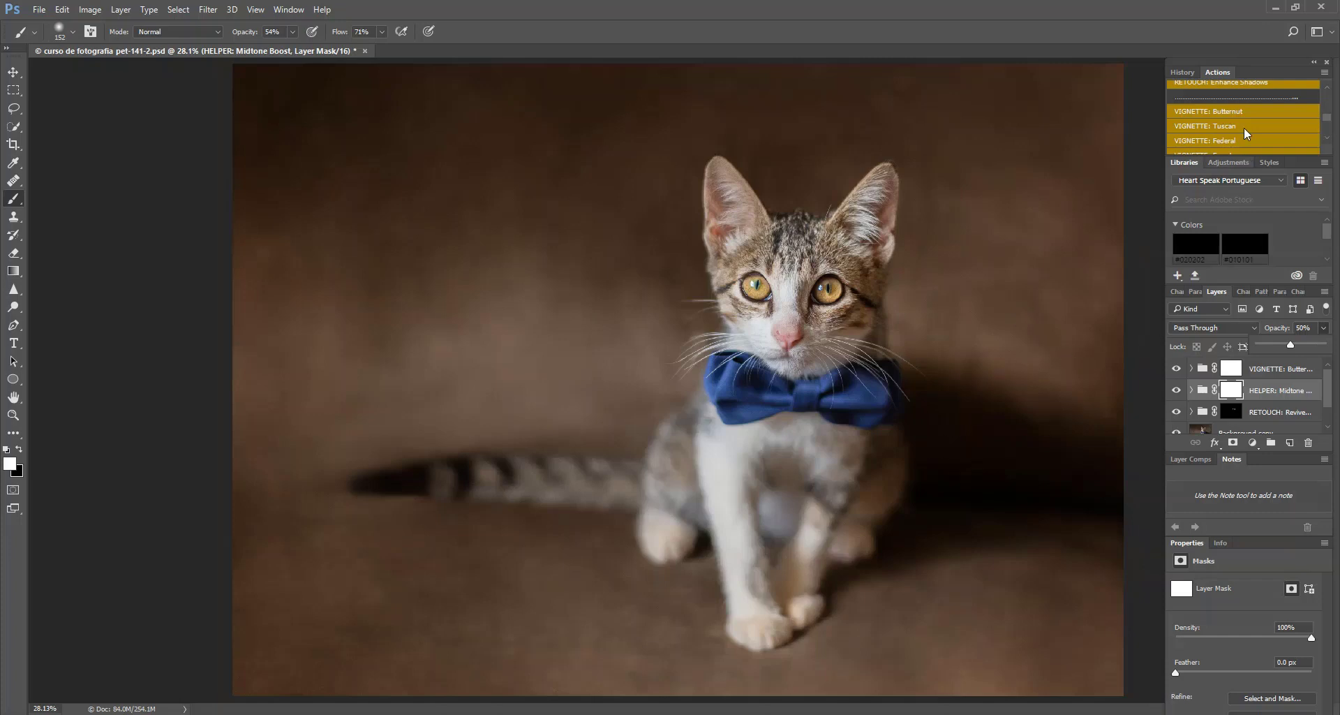
{"action": "scroll", "coordinate": [1229, 116], "scroll_direction": "up", "scroll_amount": 2}
{"action": "scroll", "coordinate": [1229, 116], "scroll_direction": "up", "scroll_amount": 1}
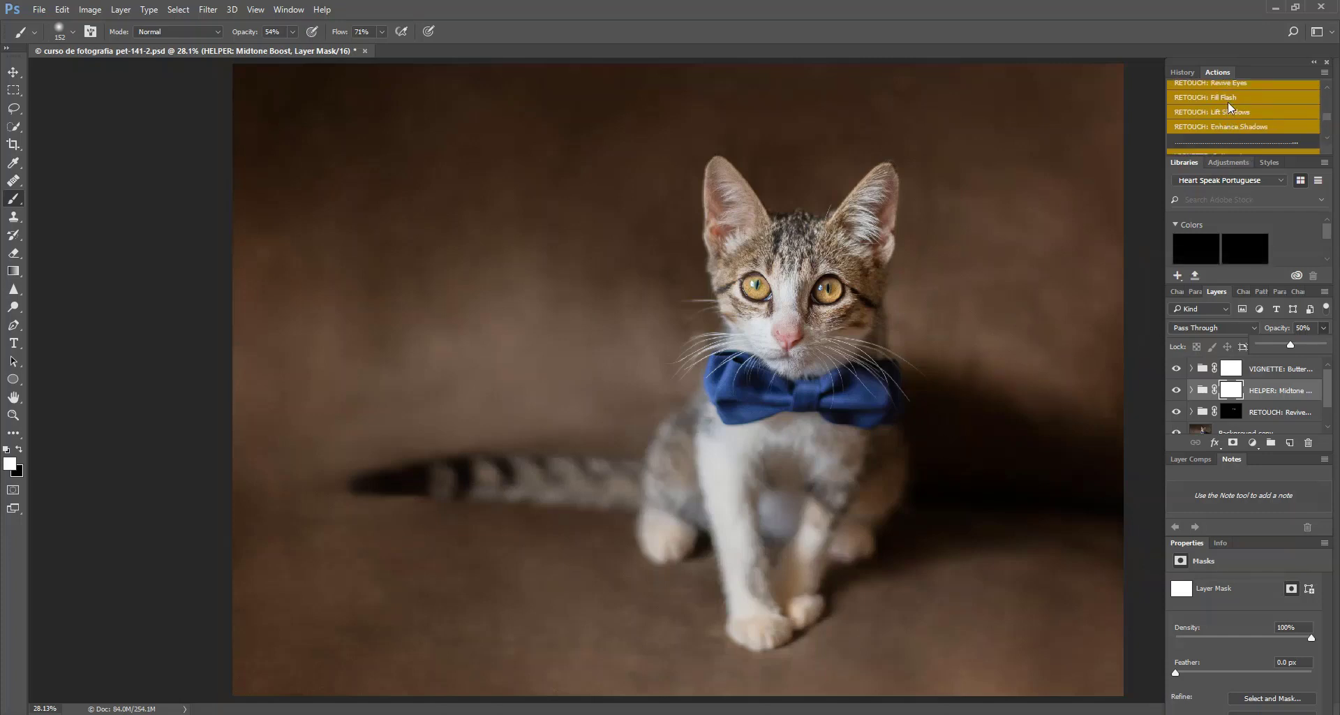
Step: Run the RETOUCH: Fill Flash action and set the brush size to 322 px
{"action": "left_click", "coordinate": [1228, 102]}
{"action": "left_click", "coordinate": [663, 299]}
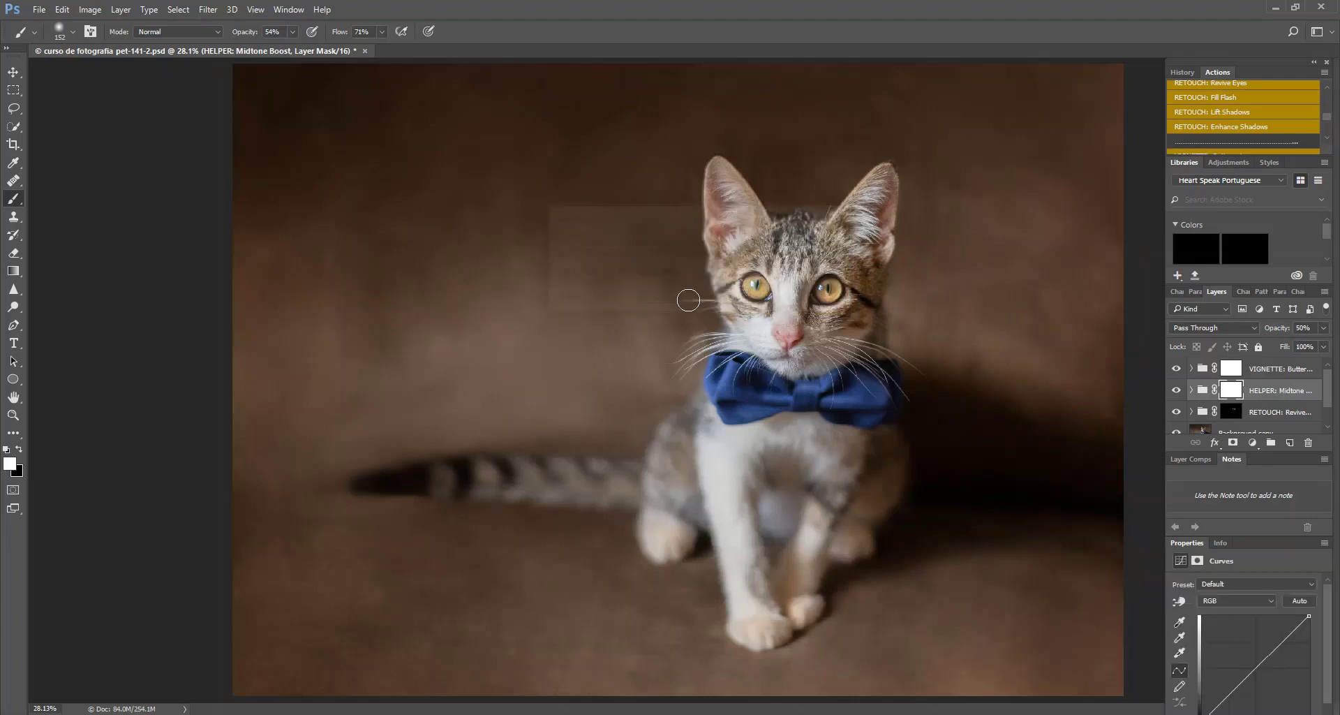
{"action": "left_click", "coordinate": [71, 32]}
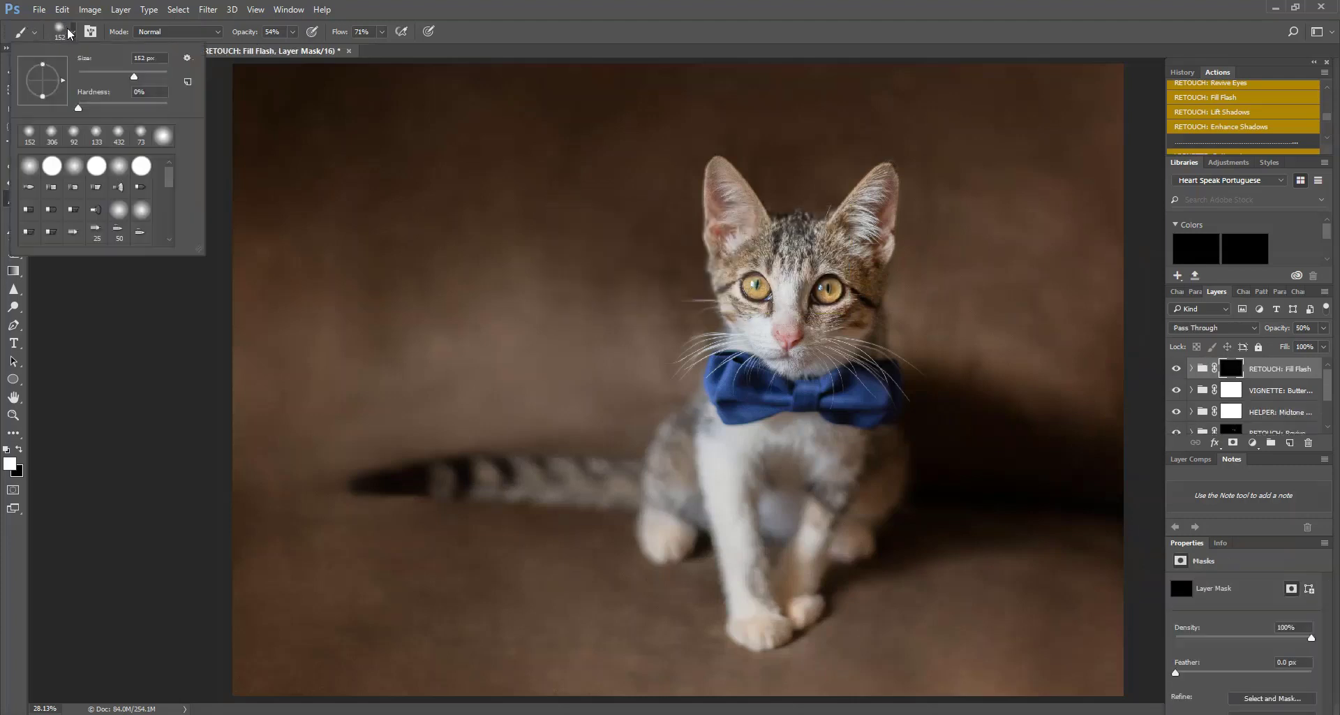
{"action": "left_click", "coordinate": [149, 71]}
{"action": "left_click", "coordinate": [837, 311]}
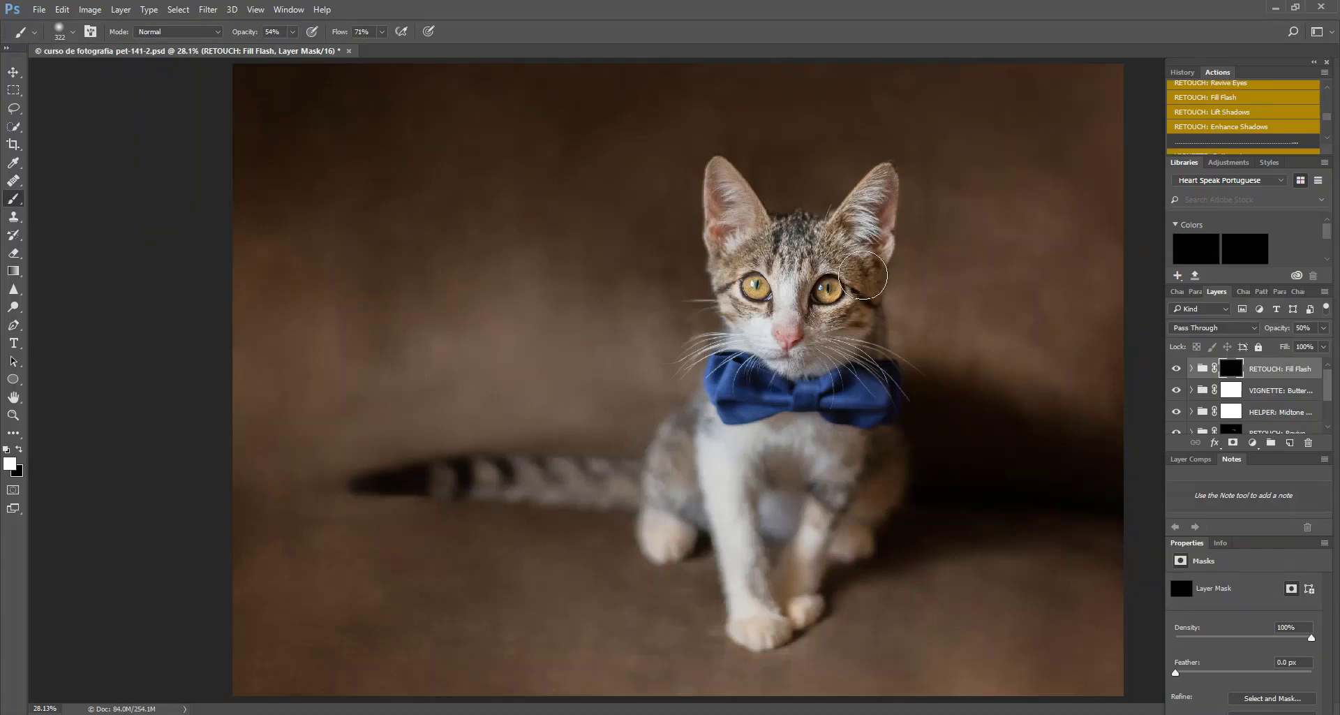
Step: Try painting white over the kitten's face on the Fill Flash mask and compare with the group hidden and shown
{"action": "mouse_move", "coordinate": [871, 297]}
{"action": "left_mouse_down"}
{"action": "mouse_move", "coordinate": [889, 384]}
{"action": "mouse_move", "coordinate": [870, 413]}
{"action": "mouse_move", "coordinate": [842, 418]}
{"action": "mouse_move", "coordinate": [852, 360]}
{"action": "mouse_move", "coordinate": [800, 227]}
{"action": "left_mouse_up"}
{"action": "left_click", "coordinate": [1177, 369]}
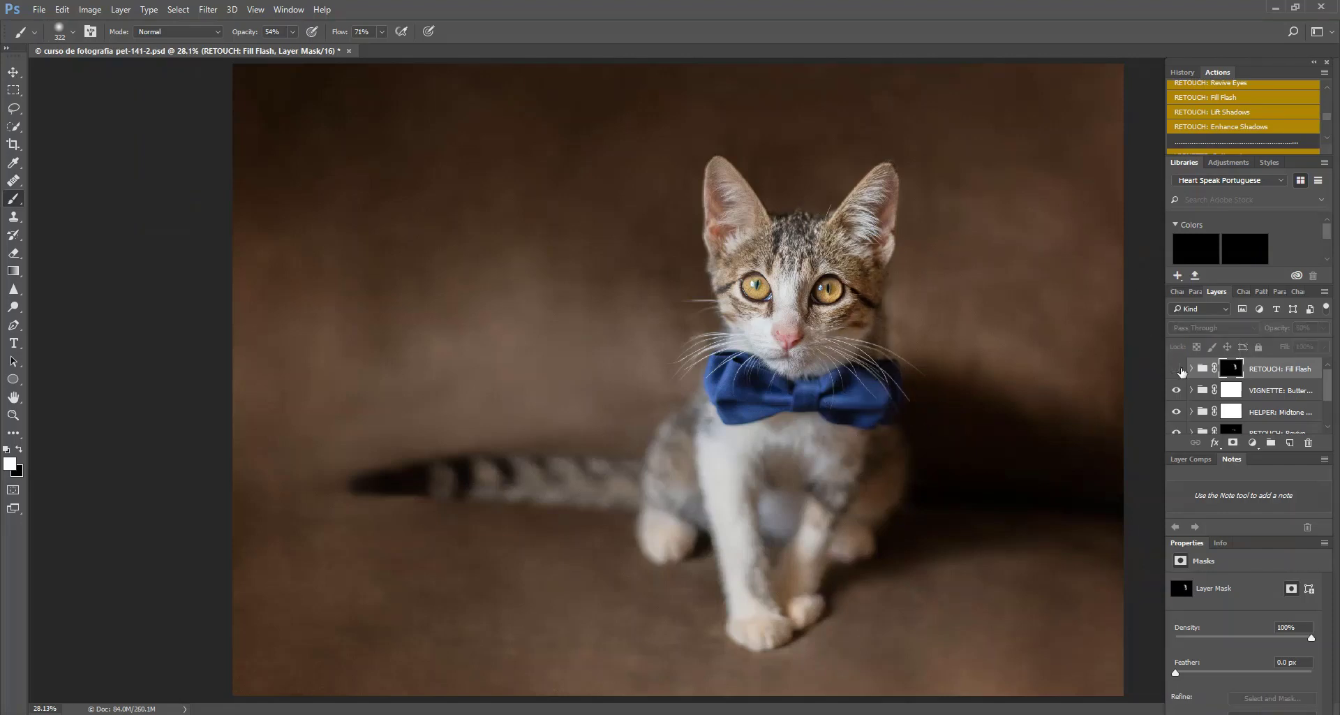
{"action": "left_click", "coordinate": [1177, 369]}
Step: Paint white at 45% brush opacity over the kitten's shadowed cheek and bow tie on the Fill Flash mask, comparing before and after
{"action": "key", "text": "4"}
{"action": "key", "text": "5"}
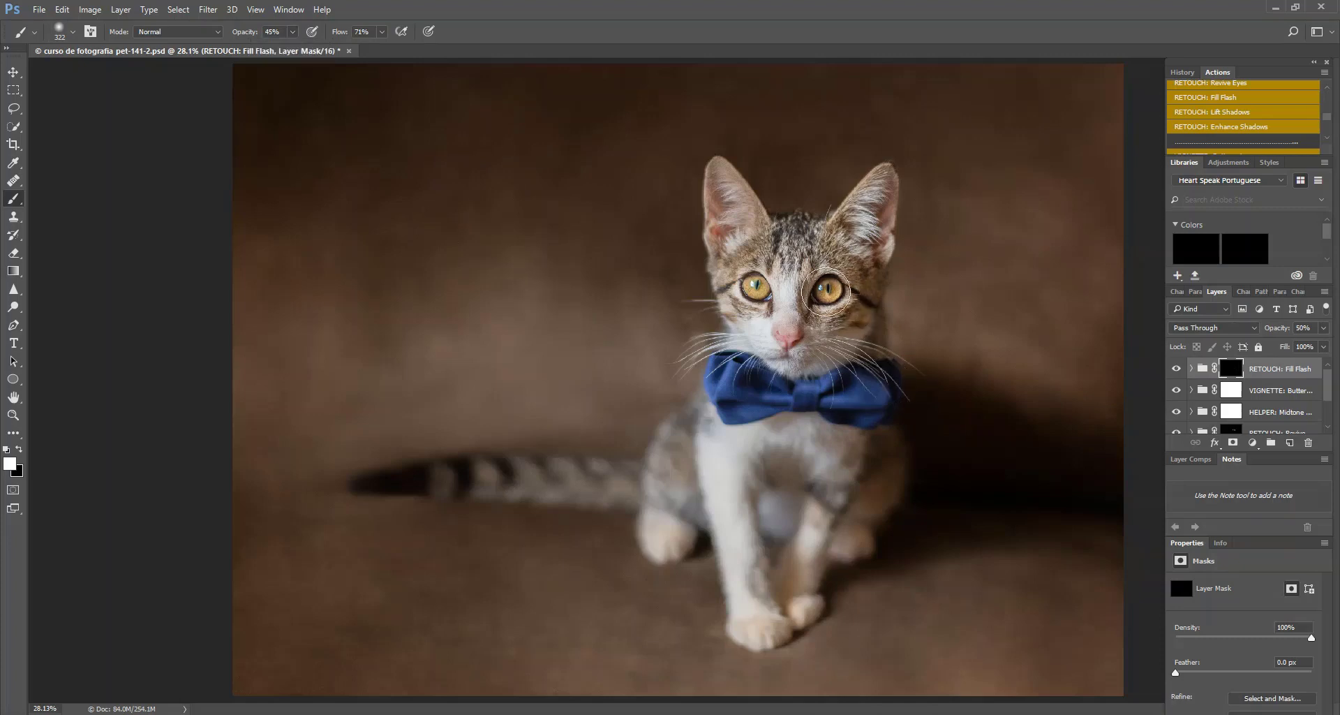
{"action": "mouse_move", "coordinate": [824, 283]}
{"action": "left_mouse_down"}
{"action": "mouse_move", "coordinate": [835, 236]}
{"action": "mouse_move", "coordinate": [868, 276]}
{"action": "mouse_move", "coordinate": [859, 352]}
{"action": "mouse_move", "coordinate": [874, 424]}
{"action": "left_mouse_up"}
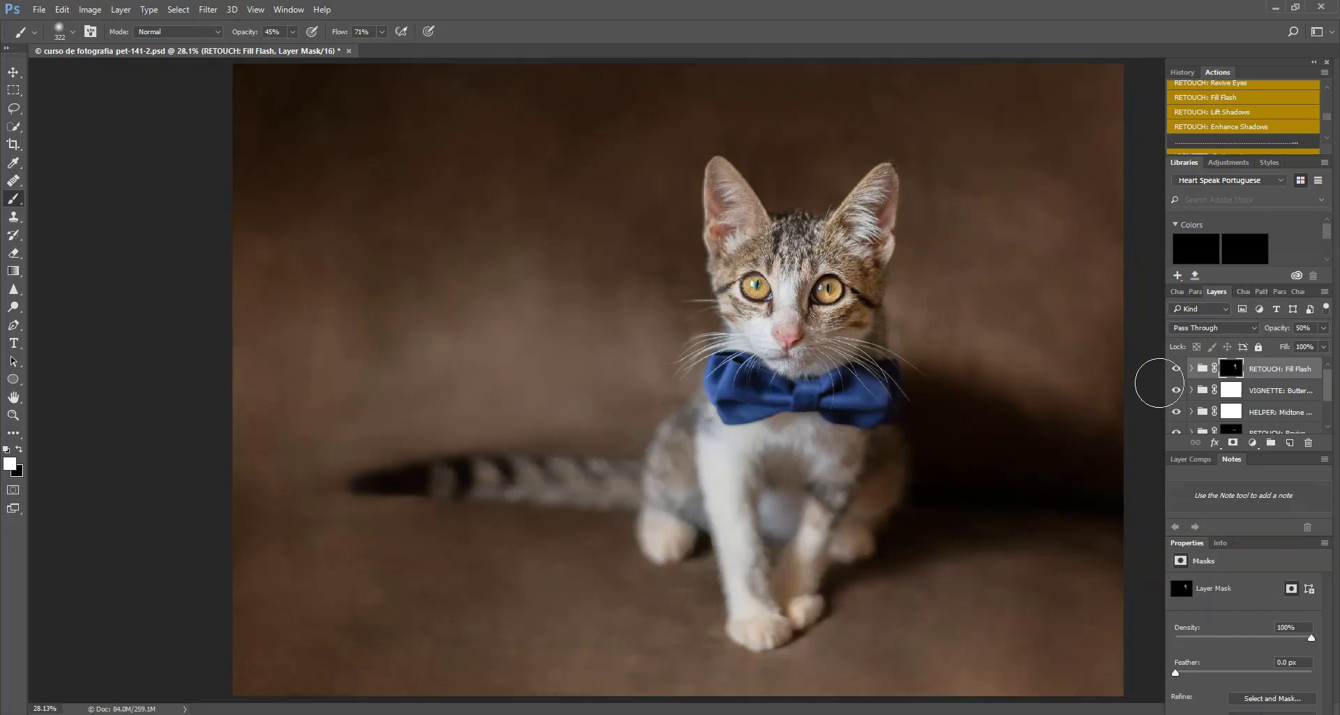
{"action": "left_click", "coordinate": [1177, 370]}
{"action": "left_click", "coordinate": [1176, 369]}
Step: Paint the Fill Flash mask white over the kitten's lower body and tail, then compare with the group hidden and shown
{"action": "mouse_move", "coordinate": [679, 507]}
{"action": "left_mouse_down"}
{"action": "mouse_move", "coordinate": [779, 488]}
{"action": "mouse_move", "coordinate": [820, 516]}
{"action": "mouse_move", "coordinate": [873, 480]}
{"action": "left_mouse_up"}
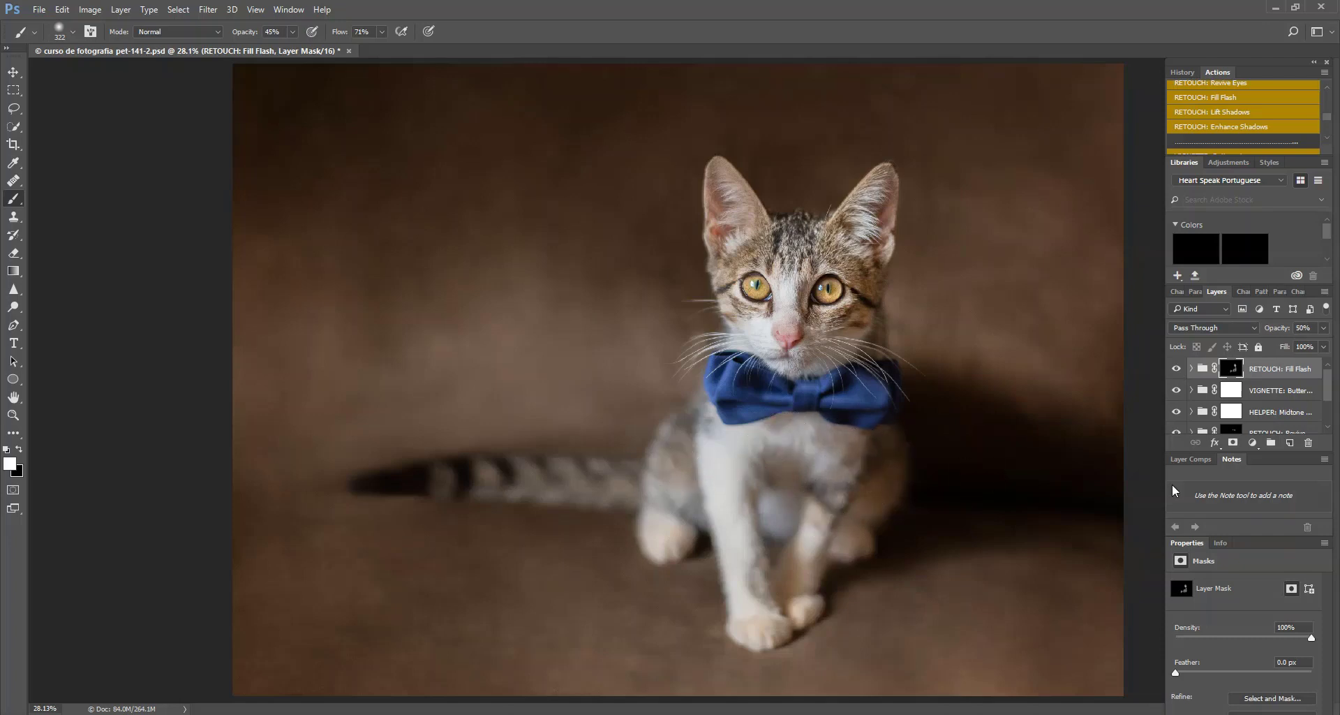
{"action": "left_click_drag", "start_coordinate": [673, 462], "coordinate": [443, 475]}
{"action": "left_click", "coordinate": [1177, 368]}
{"action": "left_click", "coordinate": [1176, 369]}
{"action": "left_click", "coordinate": [1177, 368]}
{"action": "left_click", "coordinate": [1177, 369]}
Step: Lower the HELPER: Midtone Boost group's opacity to 39%
{"action": "left_click", "coordinate": [1288, 411]}
{"action": "left_click", "coordinate": [1325, 328]}
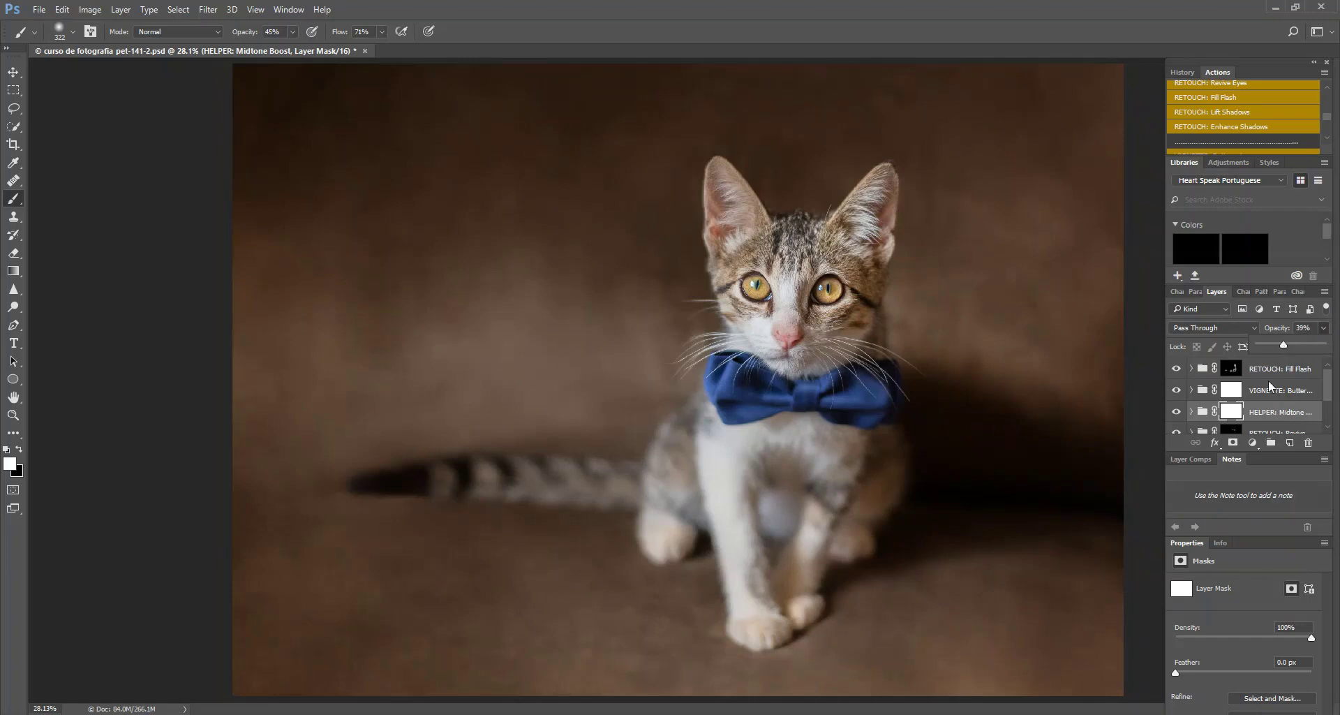
Step: On the Background copy layer, paint over the kitten's rearmost front paw and leg with a 130 px brush
{"action": "scroll", "coordinate": [1259, 414], "scroll_direction": "down", "scroll_amount": 2}
{"action": "left_click", "coordinate": [1233, 412]}
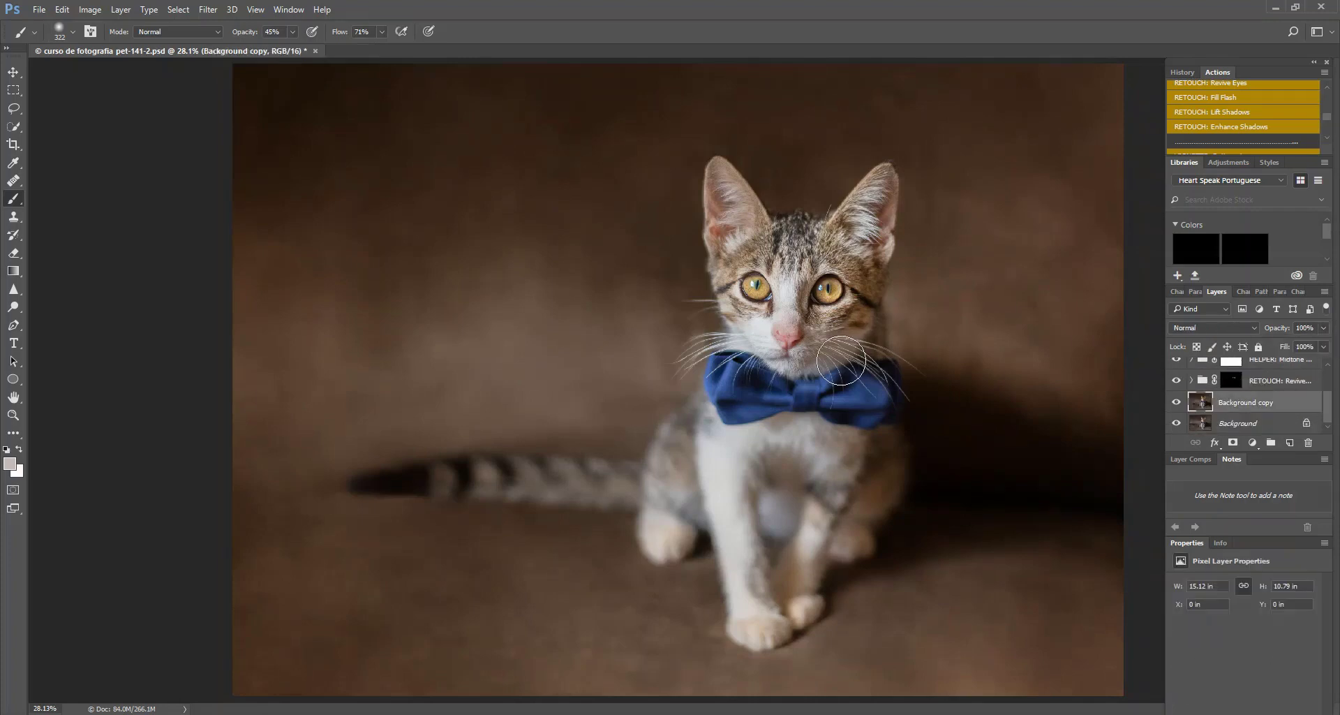
{"action": "right_click", "coordinate": [11, 208]}
{"action": "left_click", "coordinate": [72, 199]}
{"action": "left_click", "coordinate": [73, 32]}
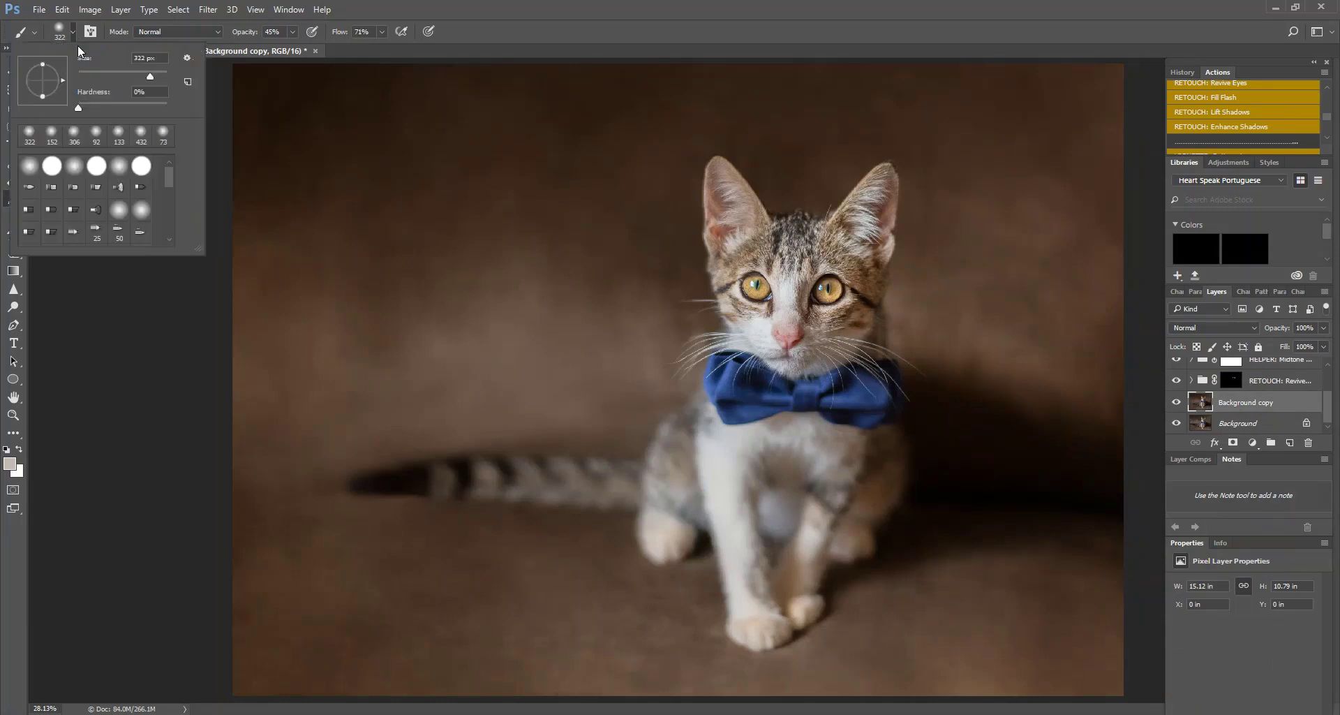
{"action": "left_click", "coordinate": [118, 77]}
{"action": "key", "text": "Return"}
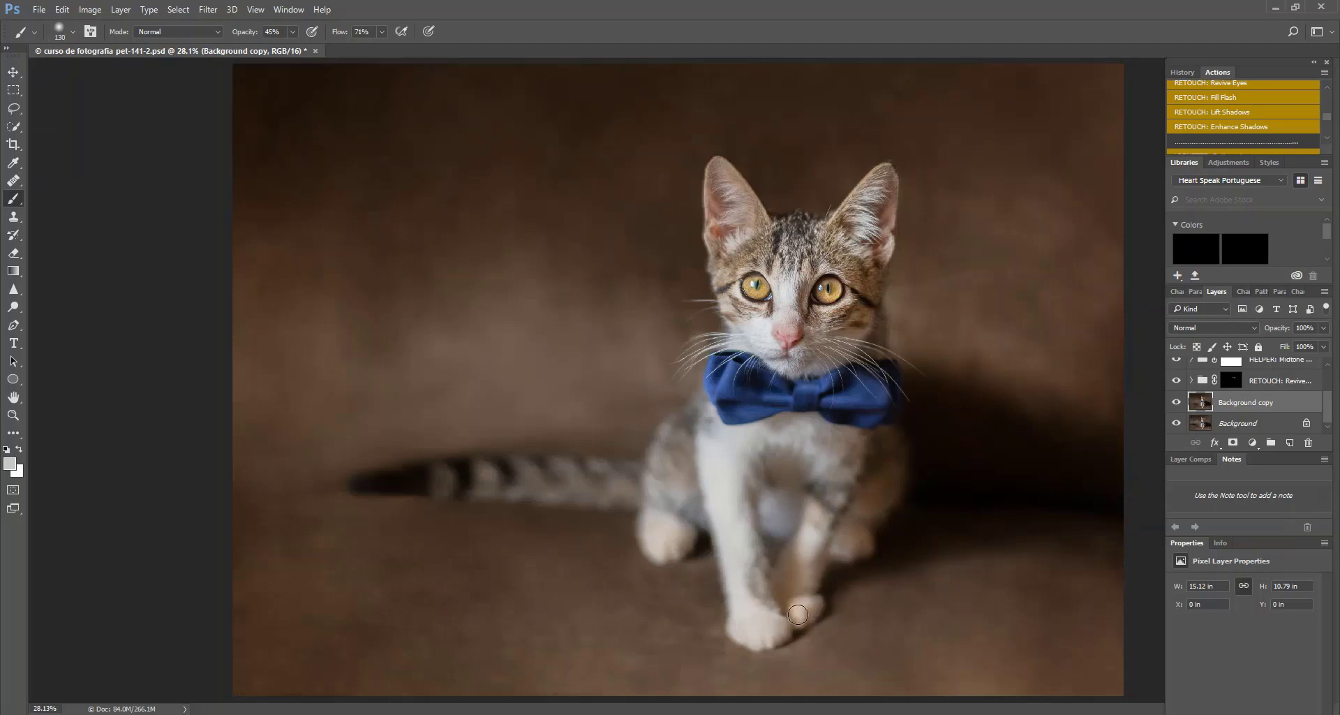
{"action": "left_click_drag", "start_coordinate": [797, 604], "coordinate": [812, 511]}
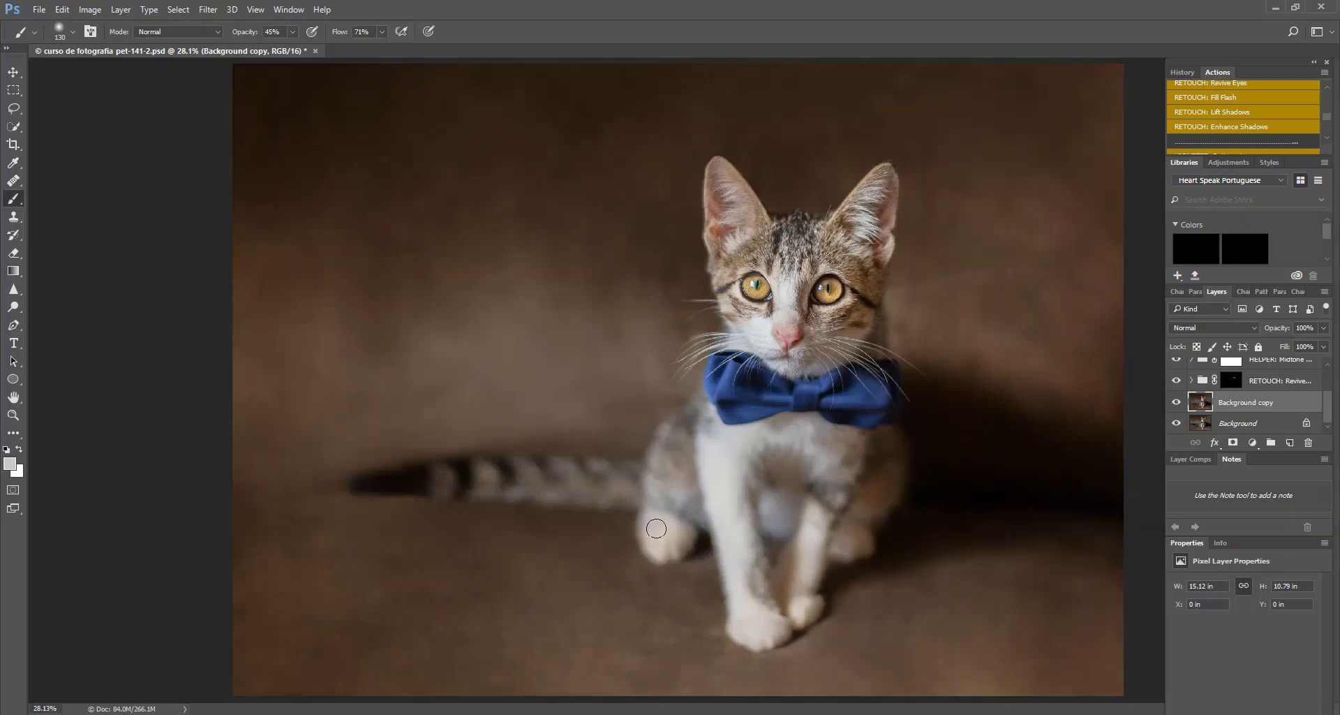
Step: Paint sampled fur colours over the kitten's hind paw and front leg, lowering the brush opacity to 19%
{"action": "left_click", "coordinate": [643, 574], "text": "alt"}
{"action": "left_click", "coordinate": [656, 525], "text": "alt"}
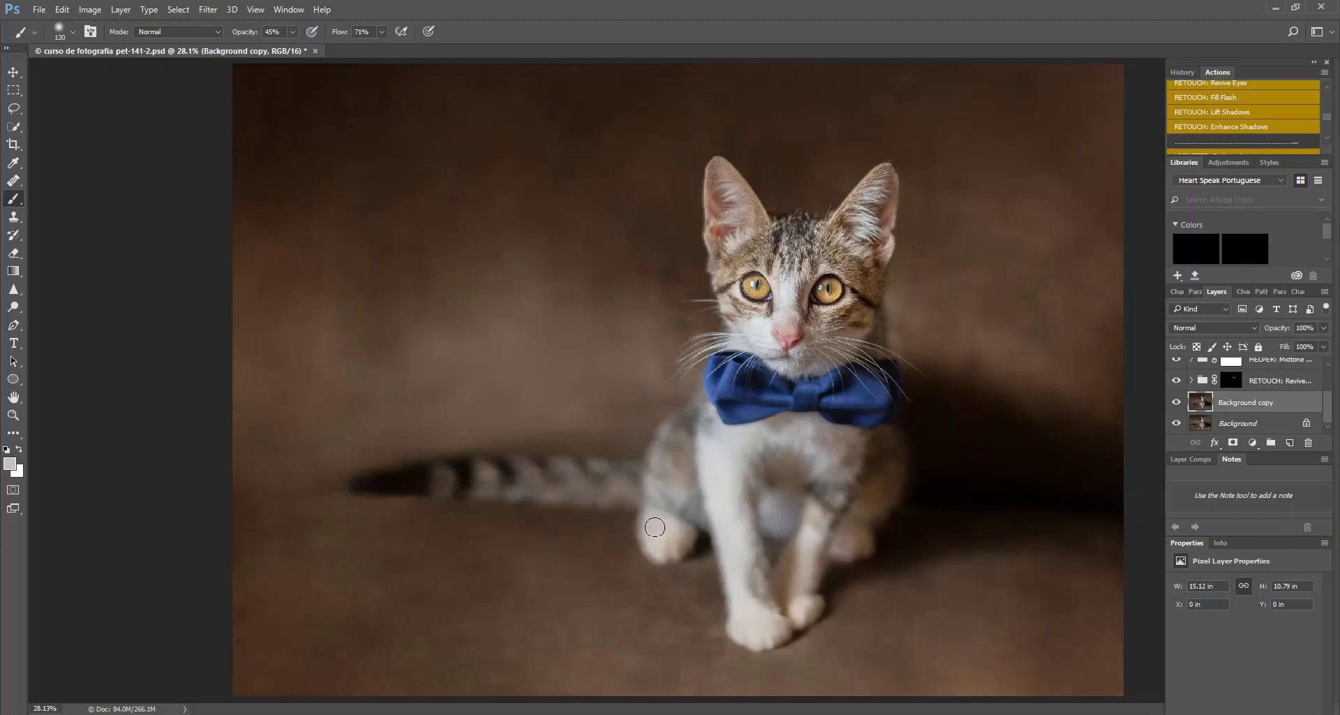
{"action": "mouse_move", "coordinate": [655, 527]}
{"action": "left_mouse_down"}
{"action": "mouse_move", "coordinate": [666, 553]}
{"action": "mouse_move", "coordinate": [672, 532]}
{"action": "left_mouse_up"}
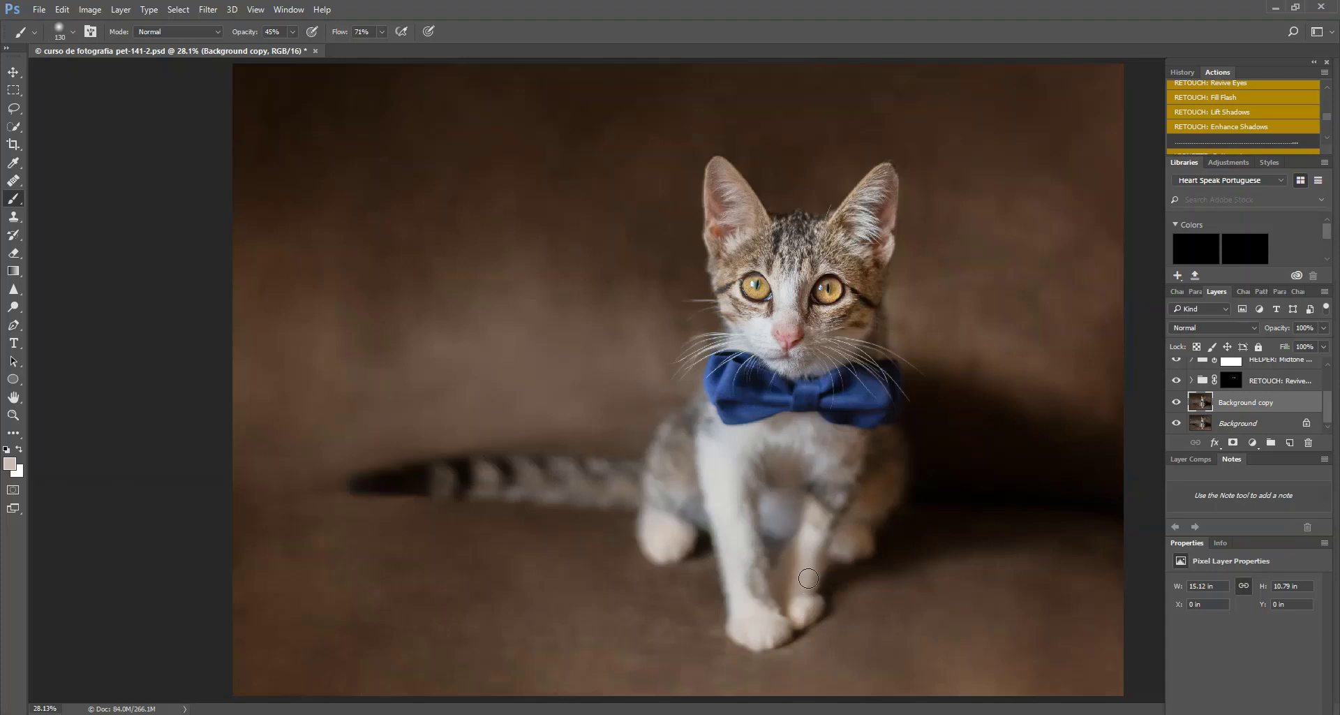
{"action": "left_click", "coordinate": [806, 582], "text": "alt"}
{"action": "left_click", "coordinate": [781, 604]}
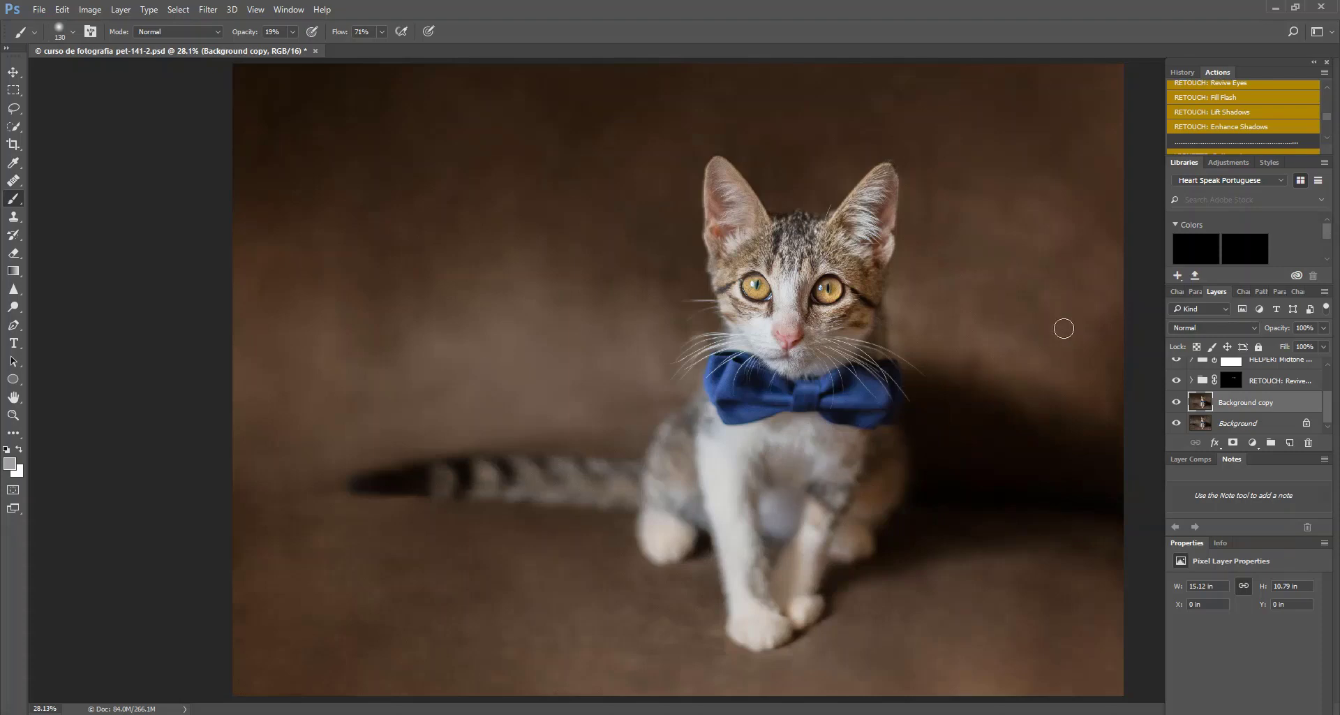
Step: Compare the photo with the Background copy layer hidden and shown
{"action": "left_click", "coordinate": [1175, 402]}
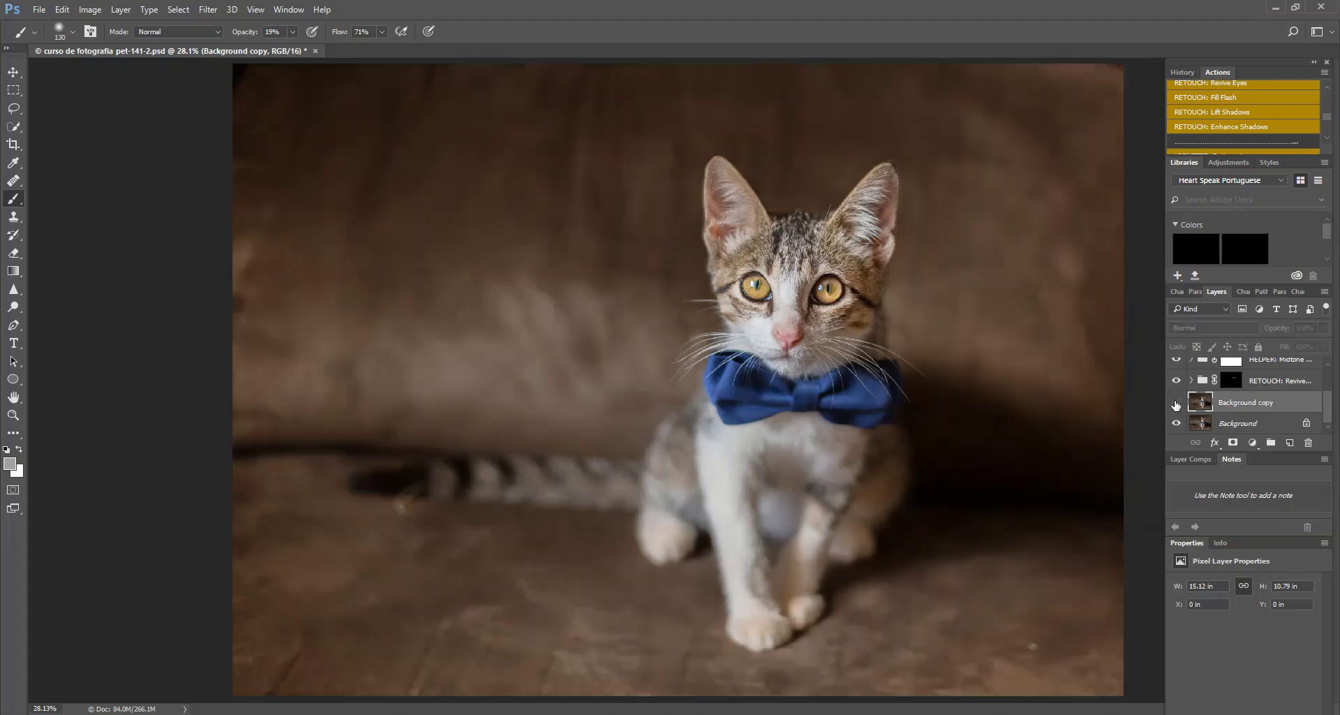
{"action": "left_click", "coordinate": [1176, 403]}
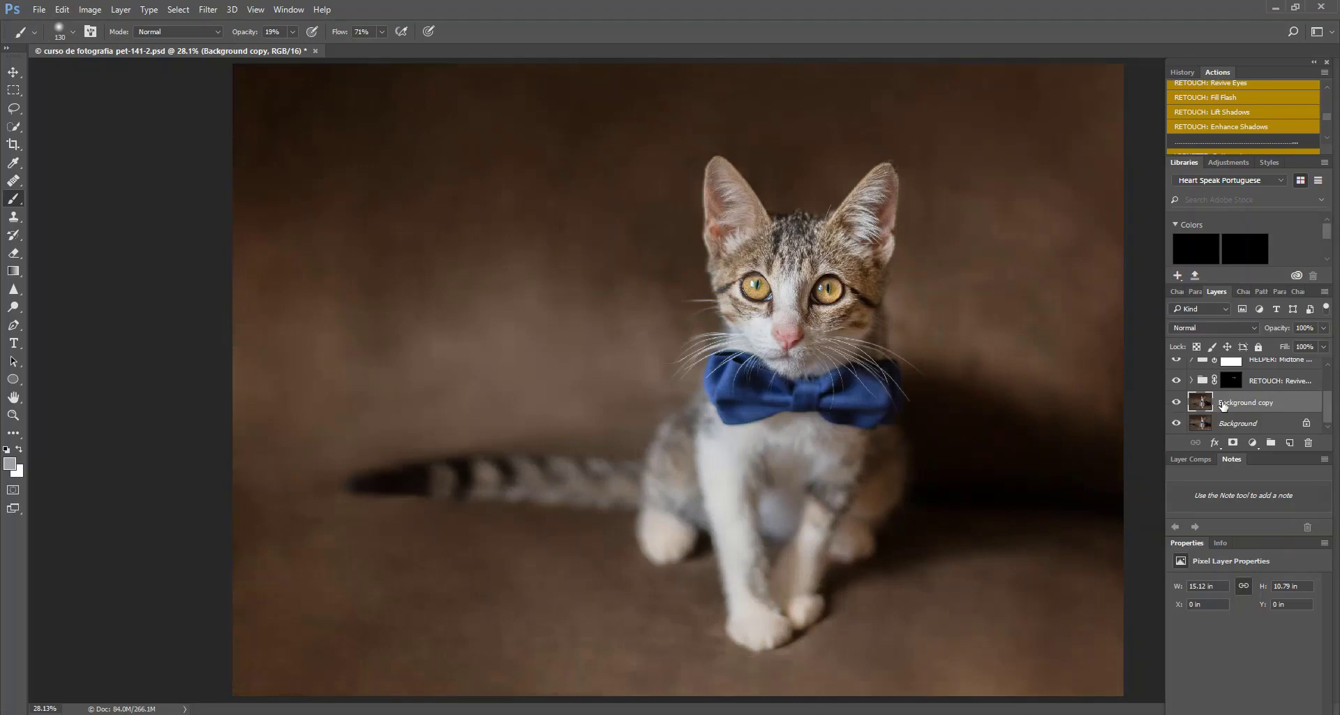
{"action": "scroll", "coordinate": [1222, 405], "scroll_direction": "up", "scroll_amount": 2}
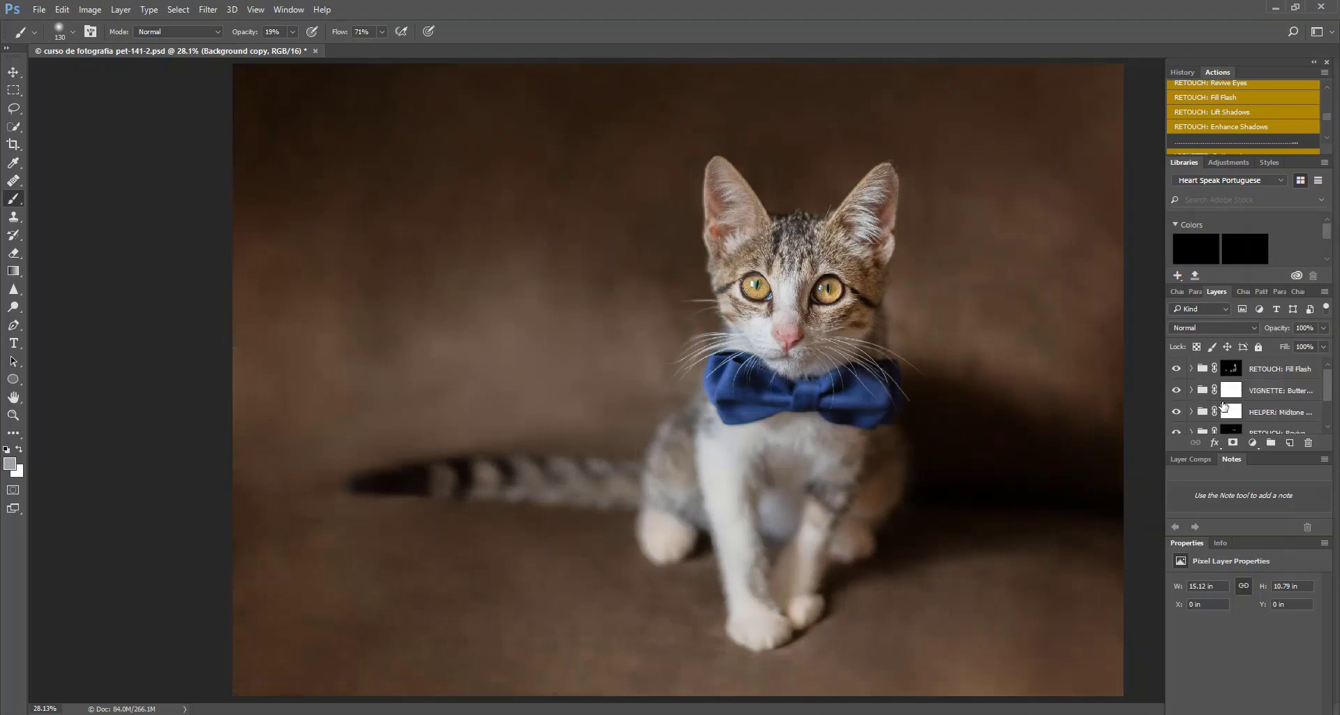
{"action": "scroll", "coordinate": [1222, 404], "scroll_direction": "down", "scroll_amount": 2}
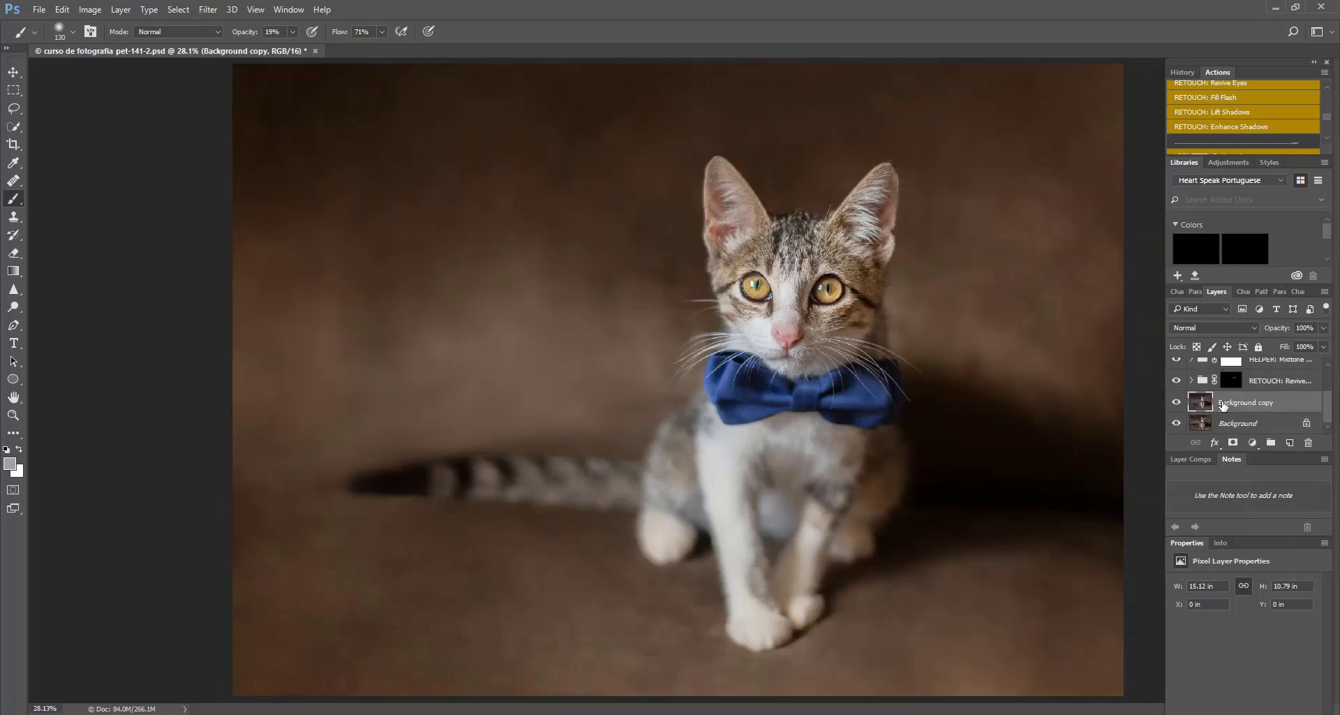
Step: Hide the Background copy and every retouch group to view the original photo, then show them all again
{"action": "left_click", "coordinate": [1179, 405]}
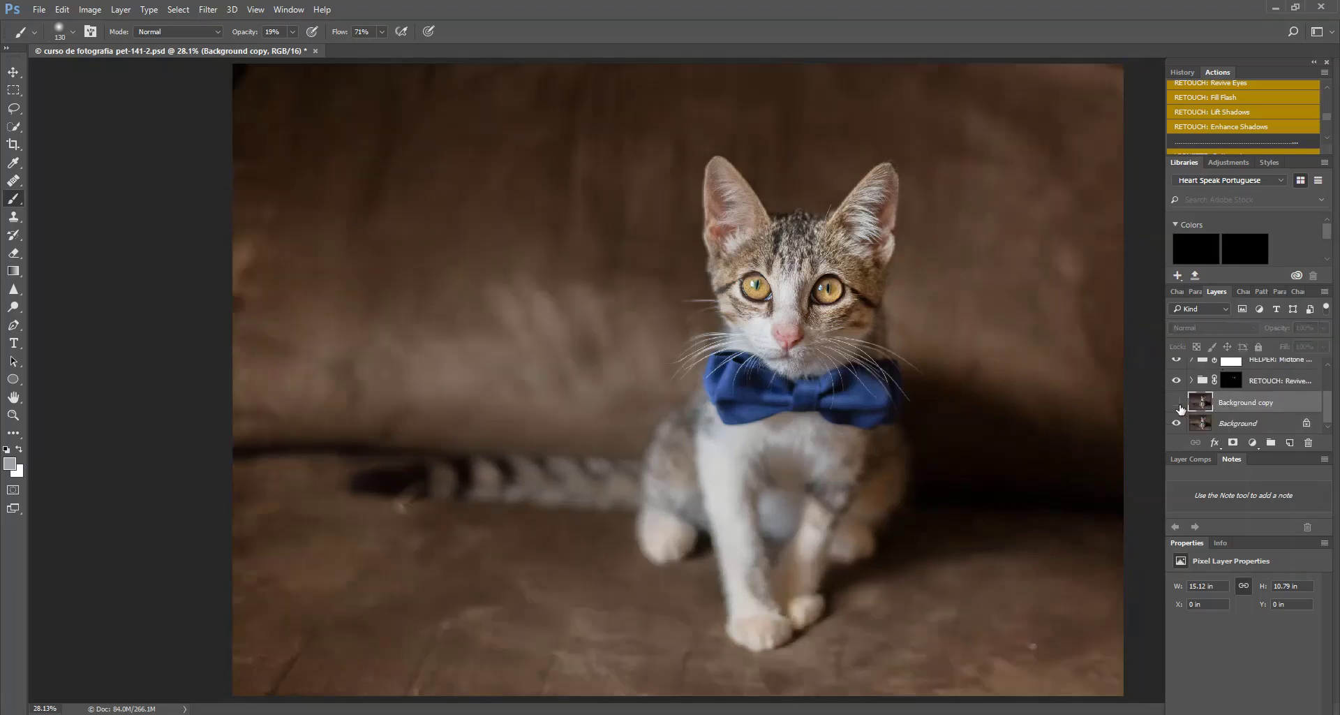
{"action": "left_click", "coordinate": [1176, 380]}
{"action": "scroll", "coordinate": [1178, 397], "scroll_direction": "up", "scroll_amount": 2}
{"action": "left_click", "coordinate": [1176, 402]}
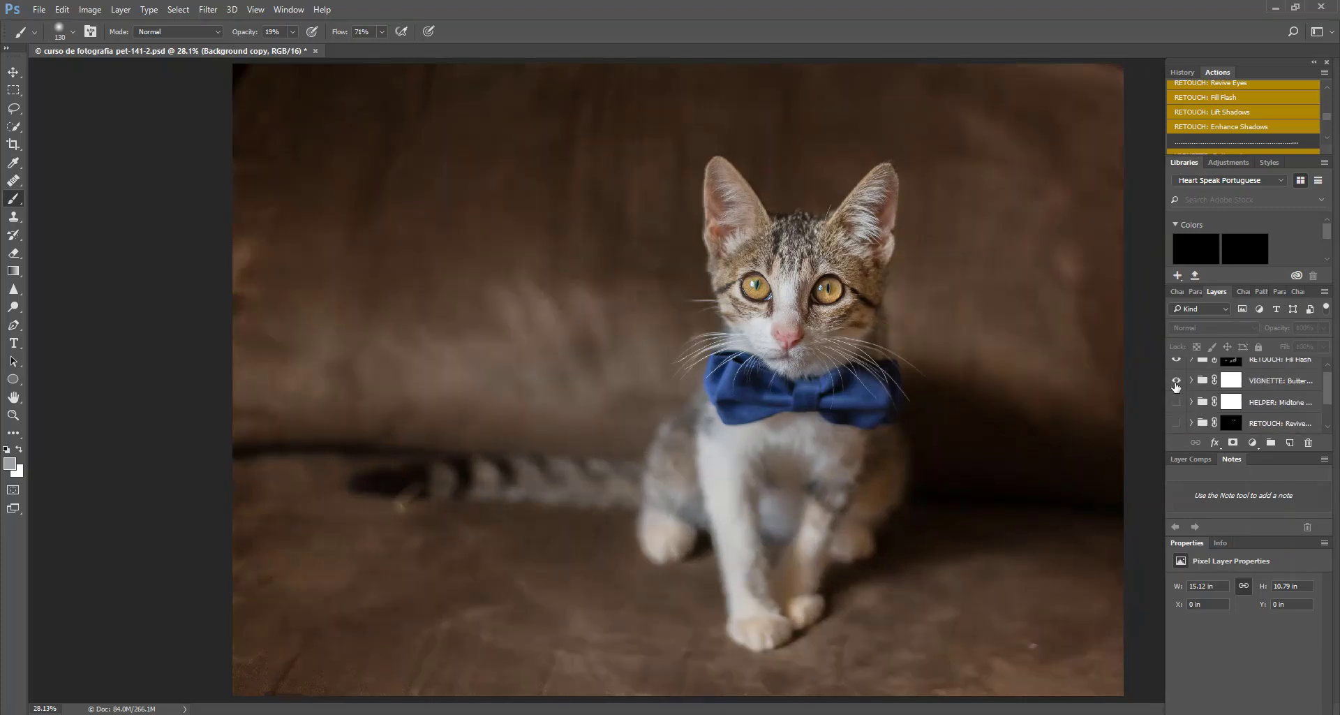
{"action": "left_click", "coordinate": [1177, 380]}
{"action": "scroll", "coordinate": [1178, 370], "scroll_direction": "up", "scroll_amount": 1}
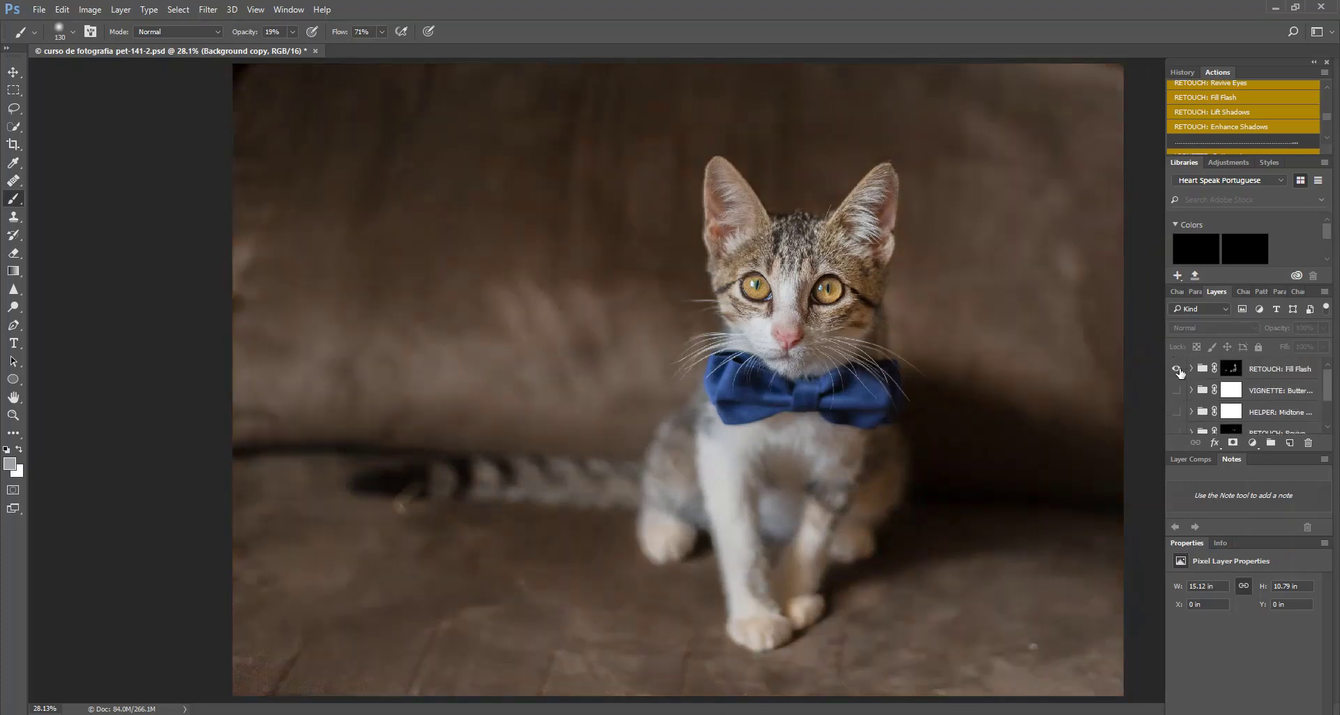
{"action": "left_click", "coordinate": [1176, 370]}
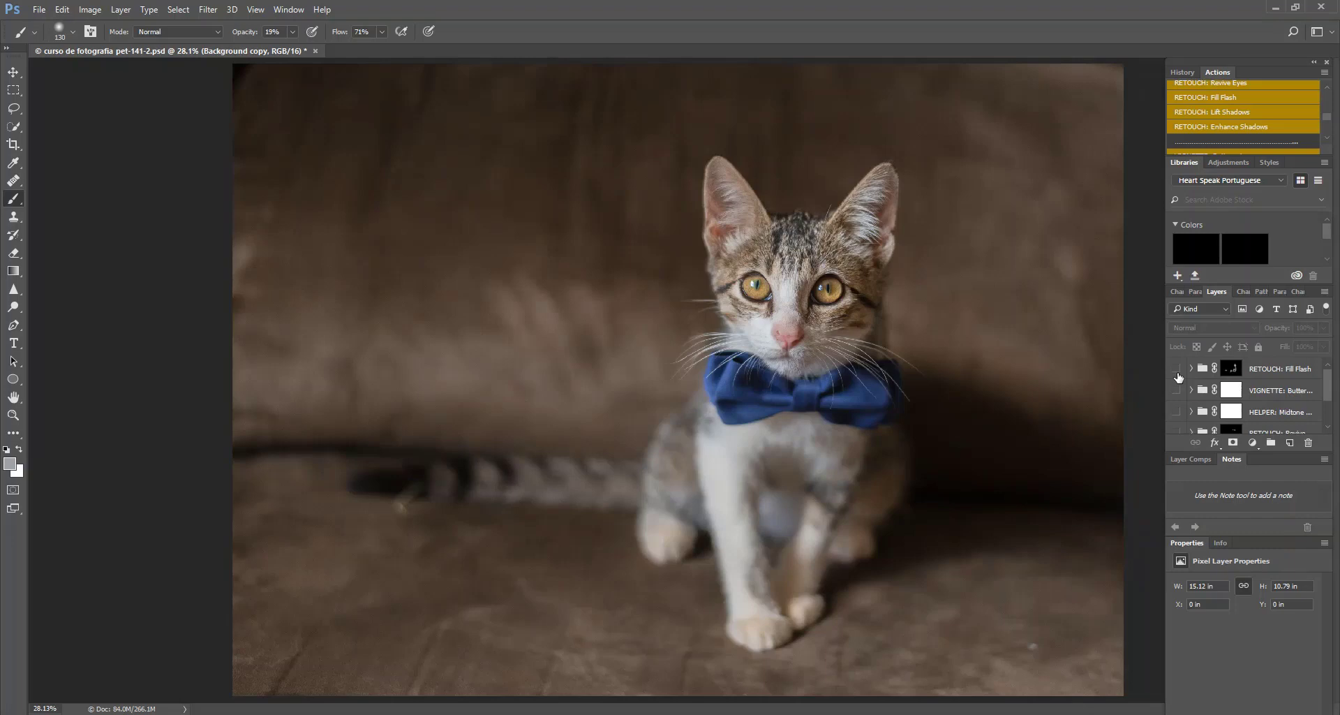
{"action": "left_click_drag", "start_coordinate": [1178, 377], "coordinate": [1178, 432]}
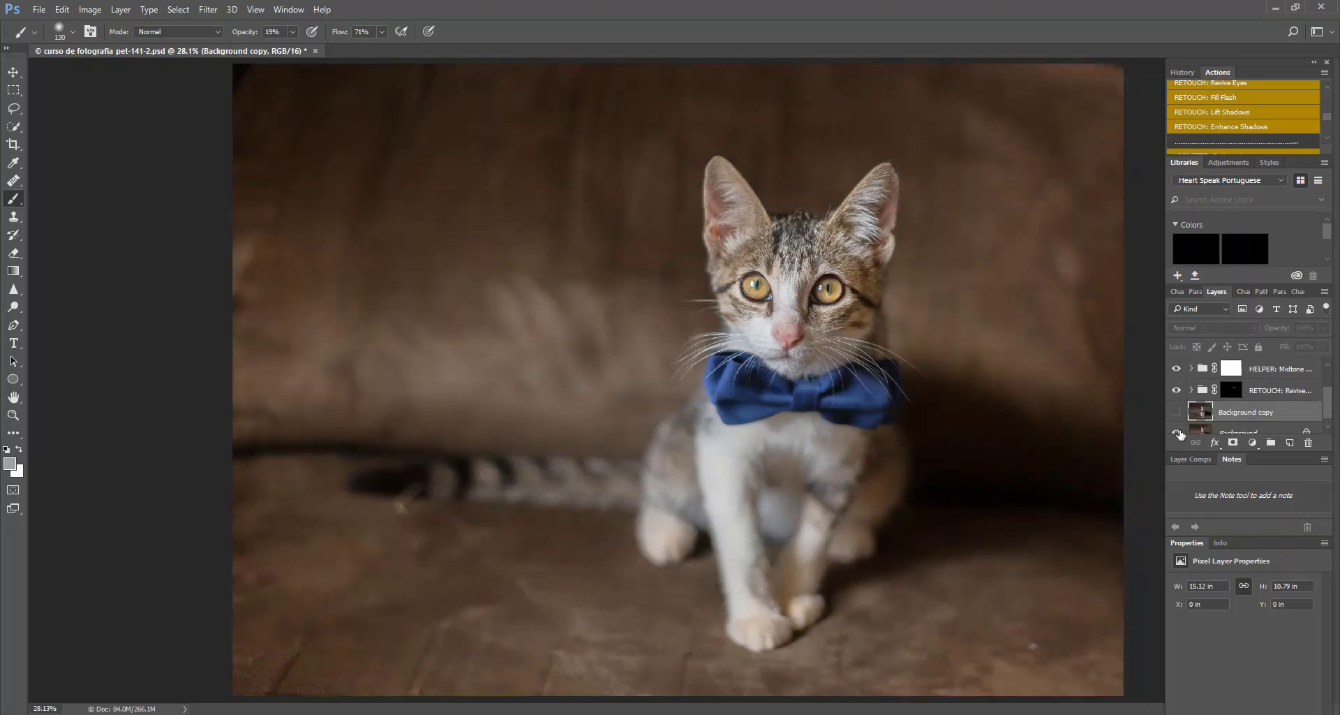
{"action": "left_click", "coordinate": [1177, 413]}
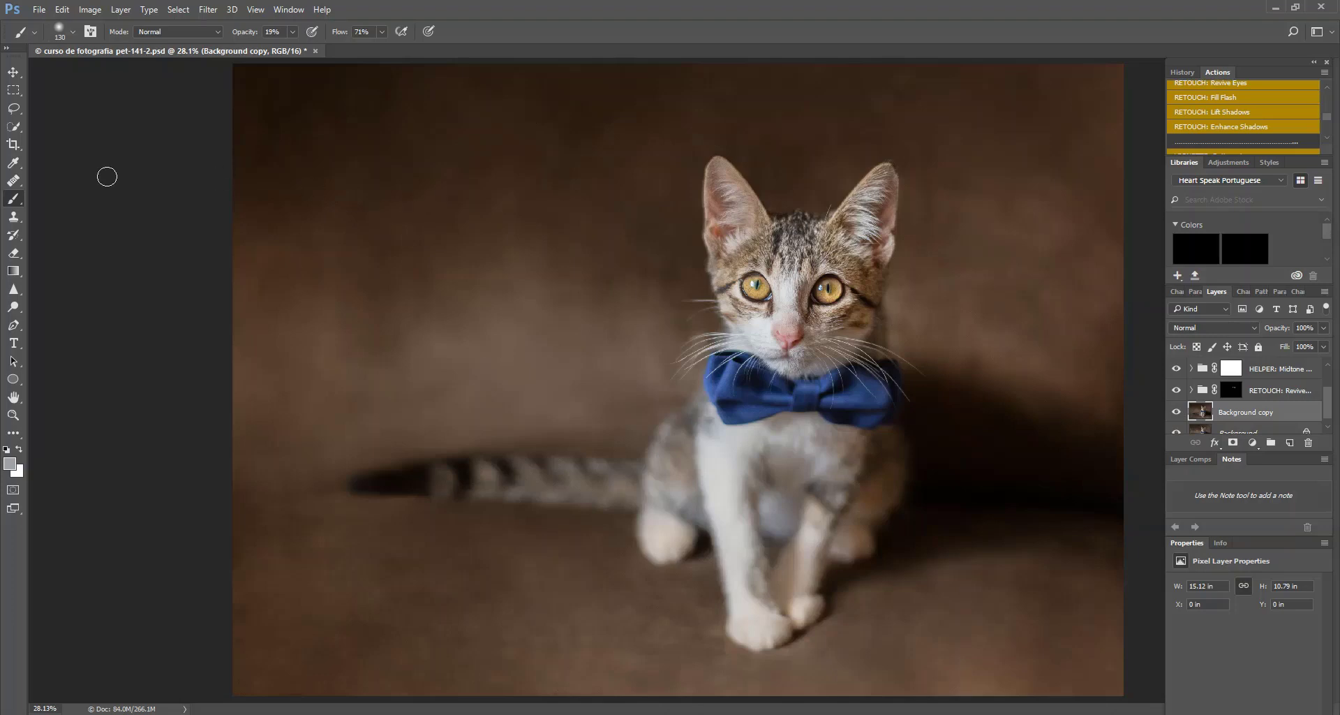
{"action": "left_click", "coordinate": [10, 182]}
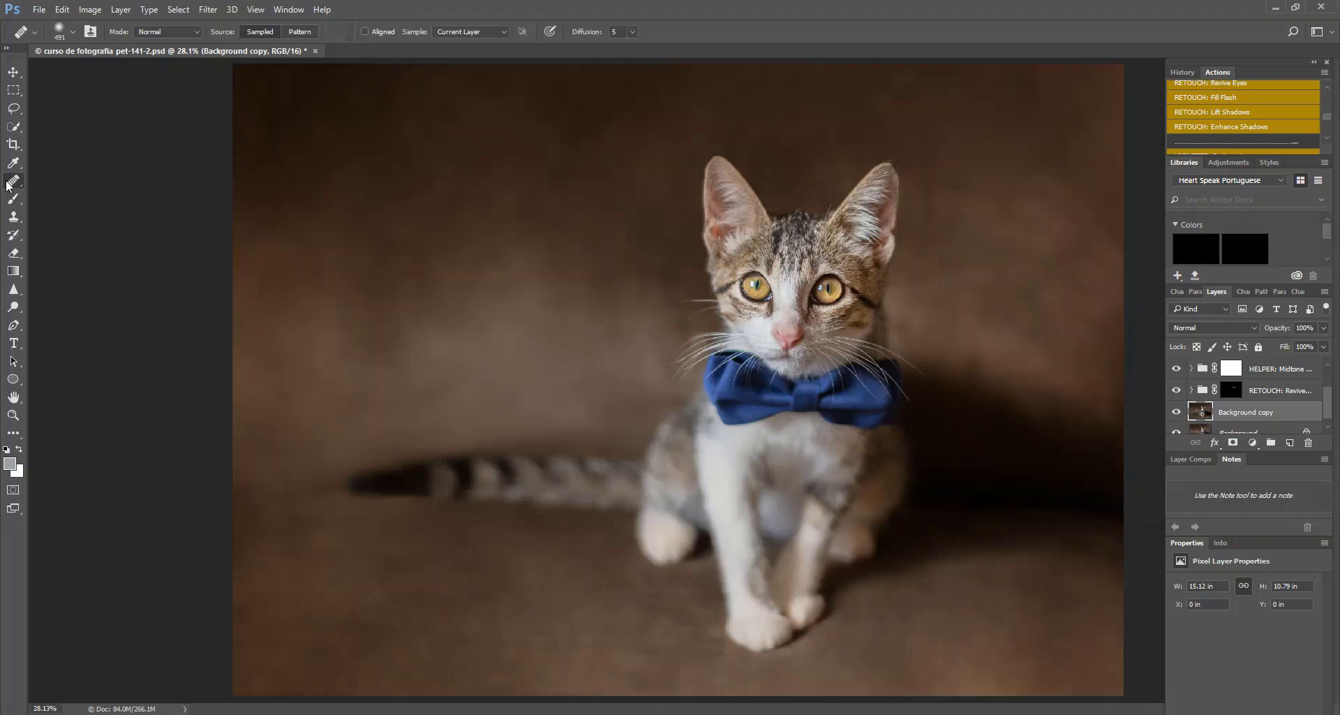
{"action": "right_click", "coordinate": [11, 182]}
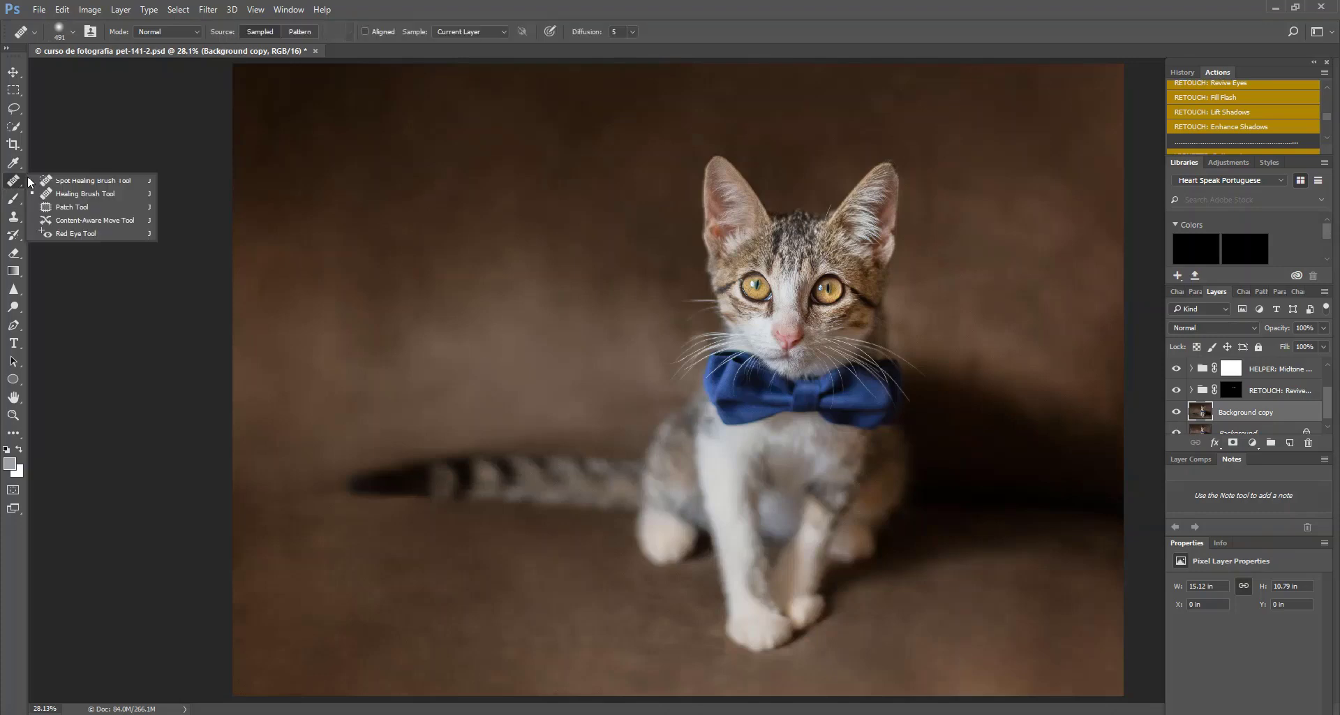
{"action": "left_click", "coordinate": [19, 217]}
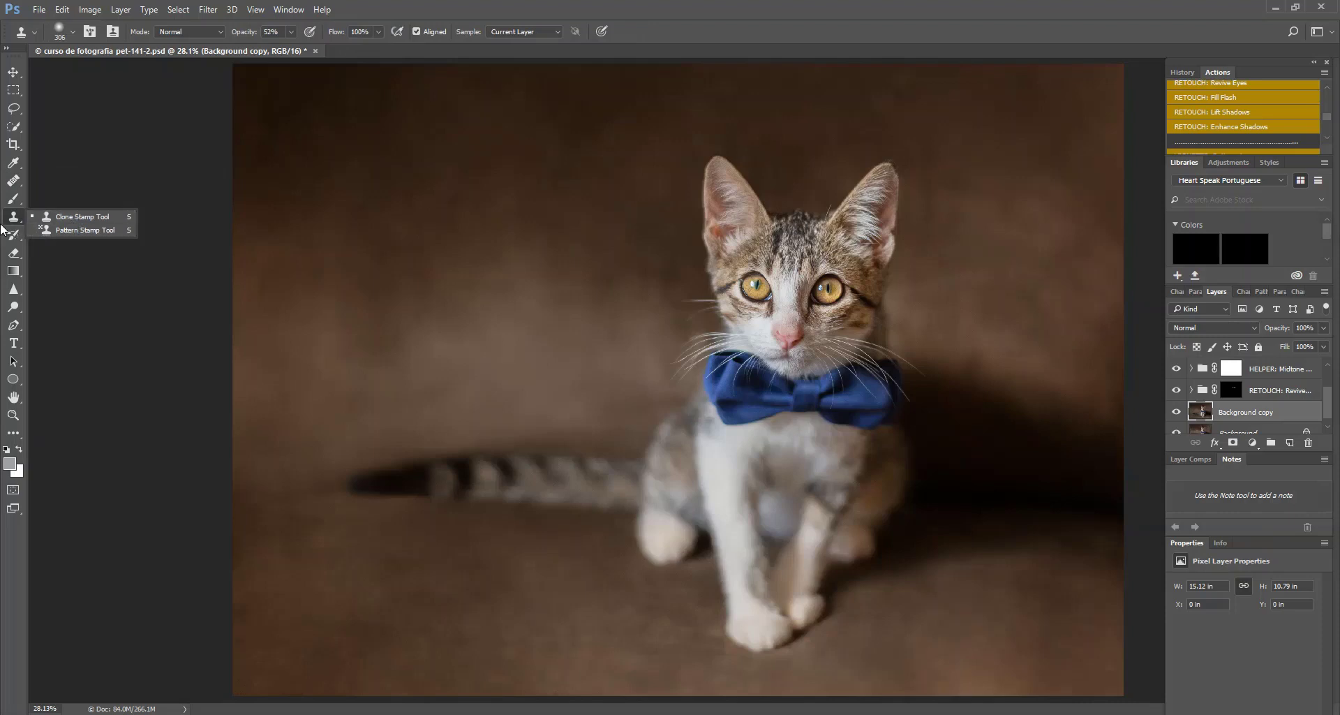
Step: Set the Brush tool's size to 401 px and sample a brown from the sofa background
{"action": "left_click", "coordinate": [13, 198]}
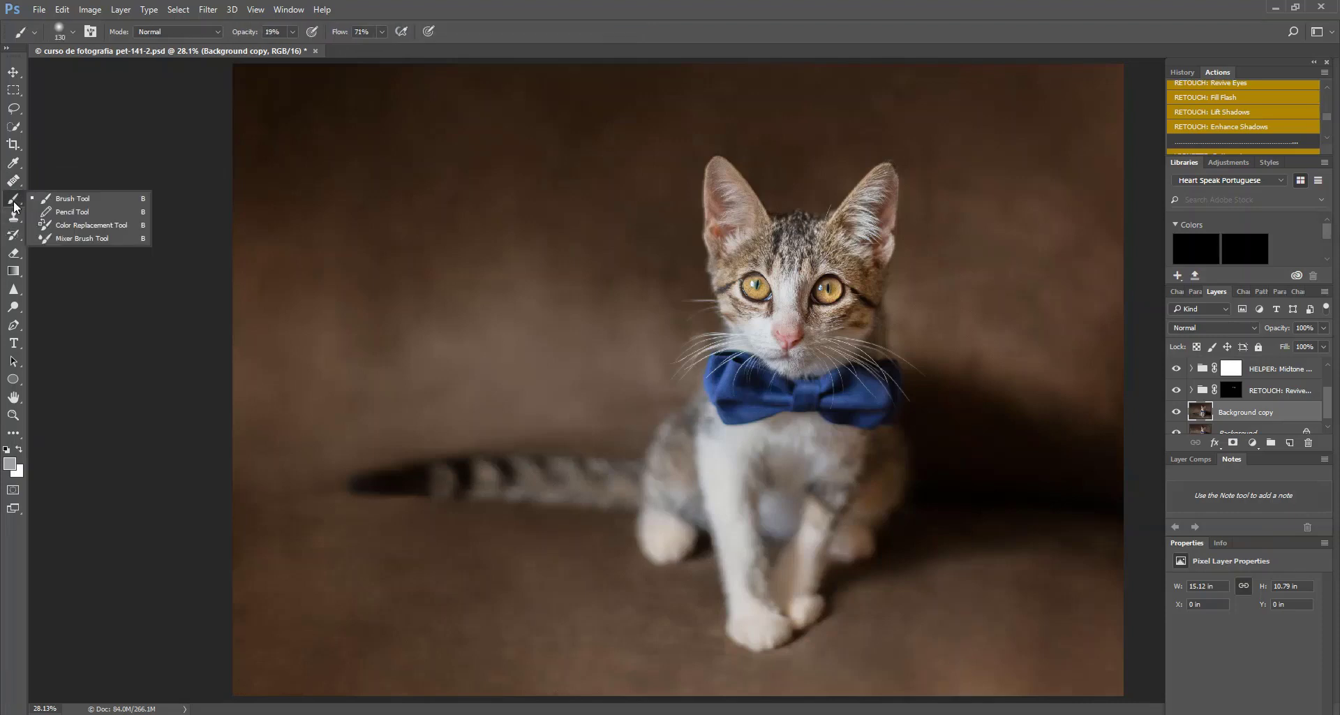
{"action": "left_click", "coordinate": [74, 203]}
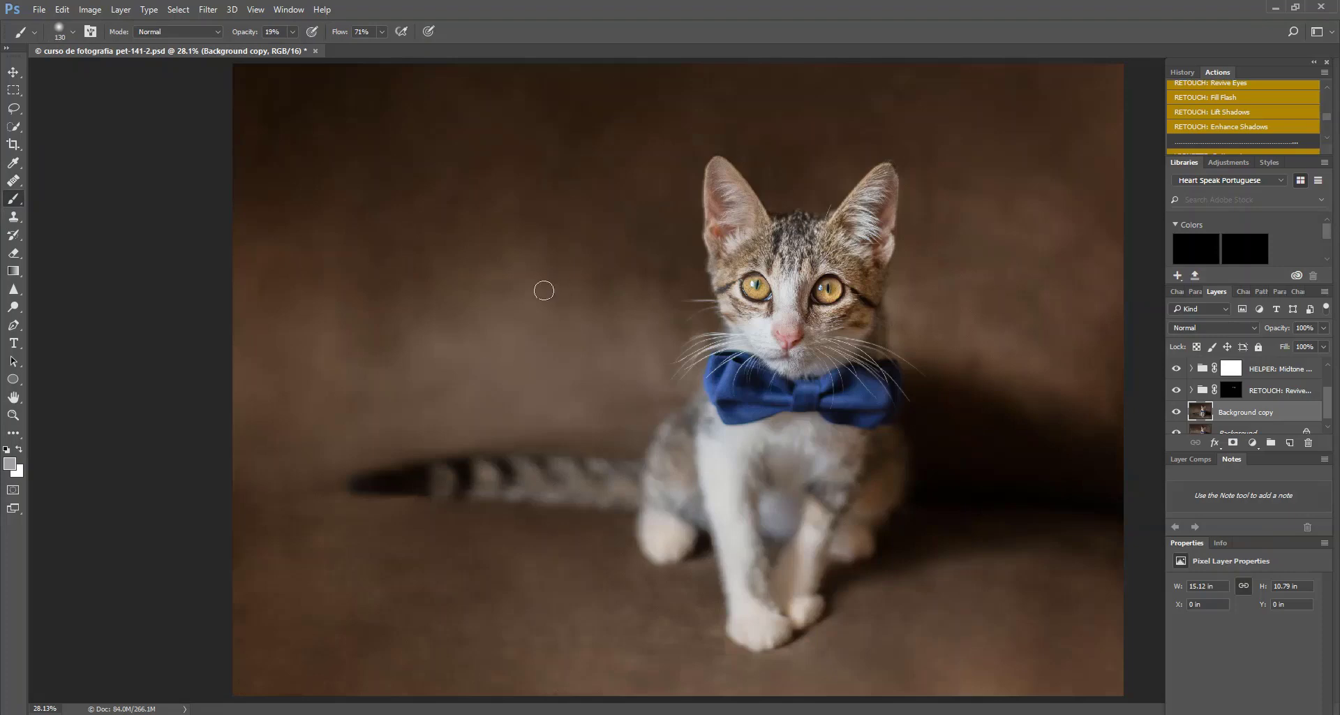
{"action": "left_click", "coordinate": [73, 33]}
{"action": "left_click", "coordinate": [154, 72]}
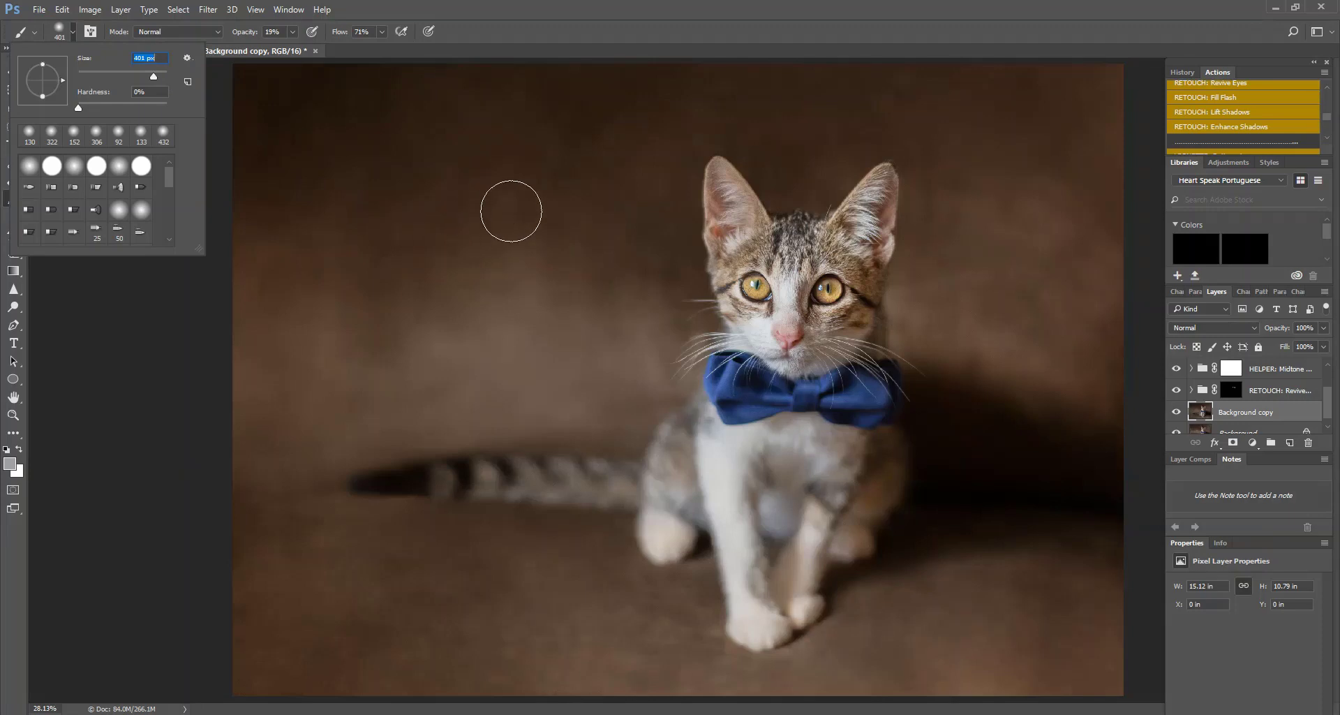
{"action": "left_click", "coordinate": [108, 324]}
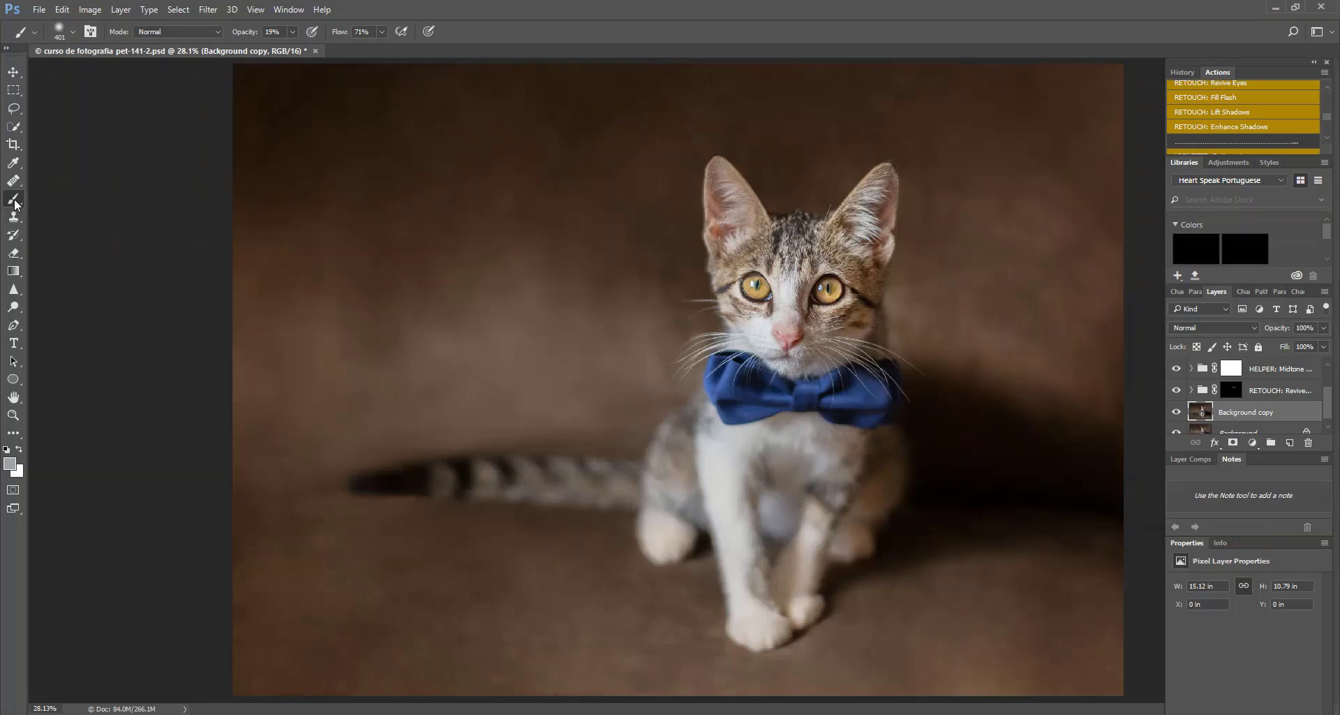
{"action": "left_click", "coordinate": [455, 280], "text": "alt"}
Step: Try painting the sampled brown at 100% brush opacity over the bright area of the sofa background
{"action": "left_click", "coordinate": [293, 31]}
{"action": "left_click", "coordinate": [305, 362]}
{"action": "left_click", "coordinate": [292, 32]}
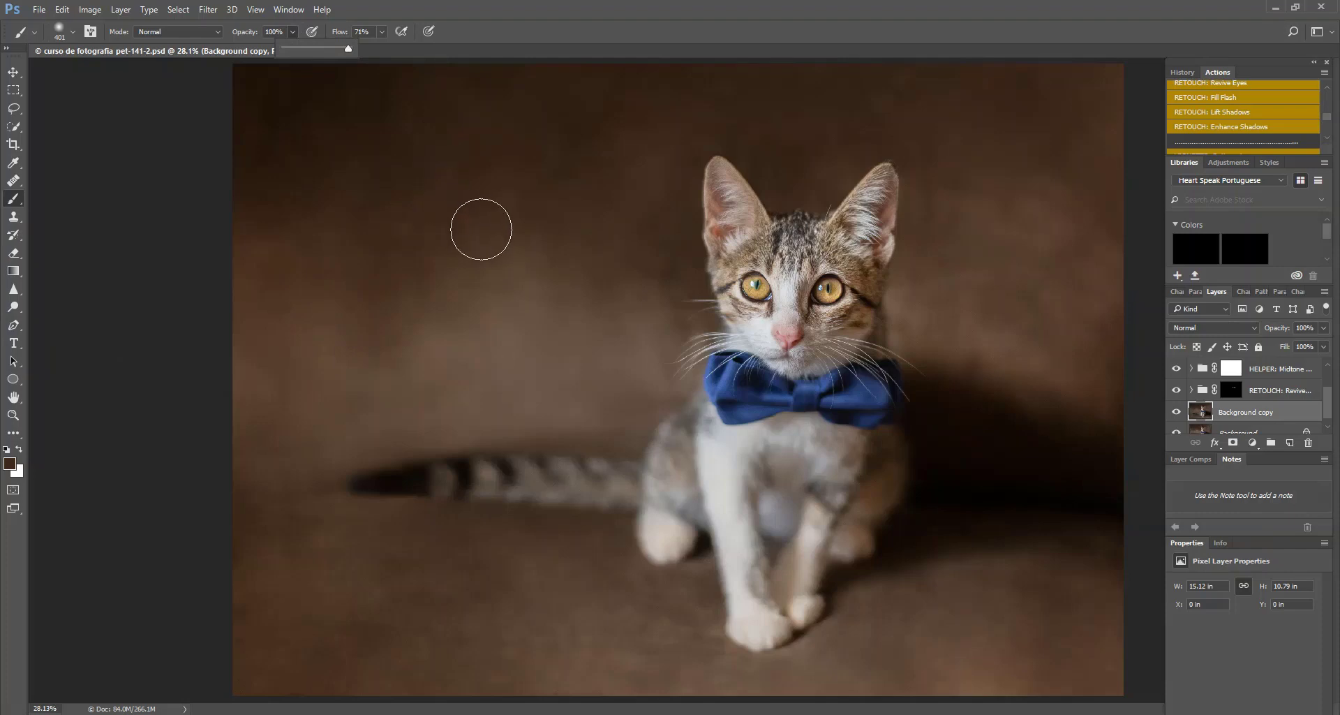
{"action": "mouse_move", "coordinate": [467, 316]}
{"action": "left_mouse_down"}
{"action": "mouse_move", "coordinate": [535, 359]}
{"action": "mouse_move", "coordinate": [430, 364]}
{"action": "mouse_move", "coordinate": [446, 240]}
{"action": "left_mouse_up"}
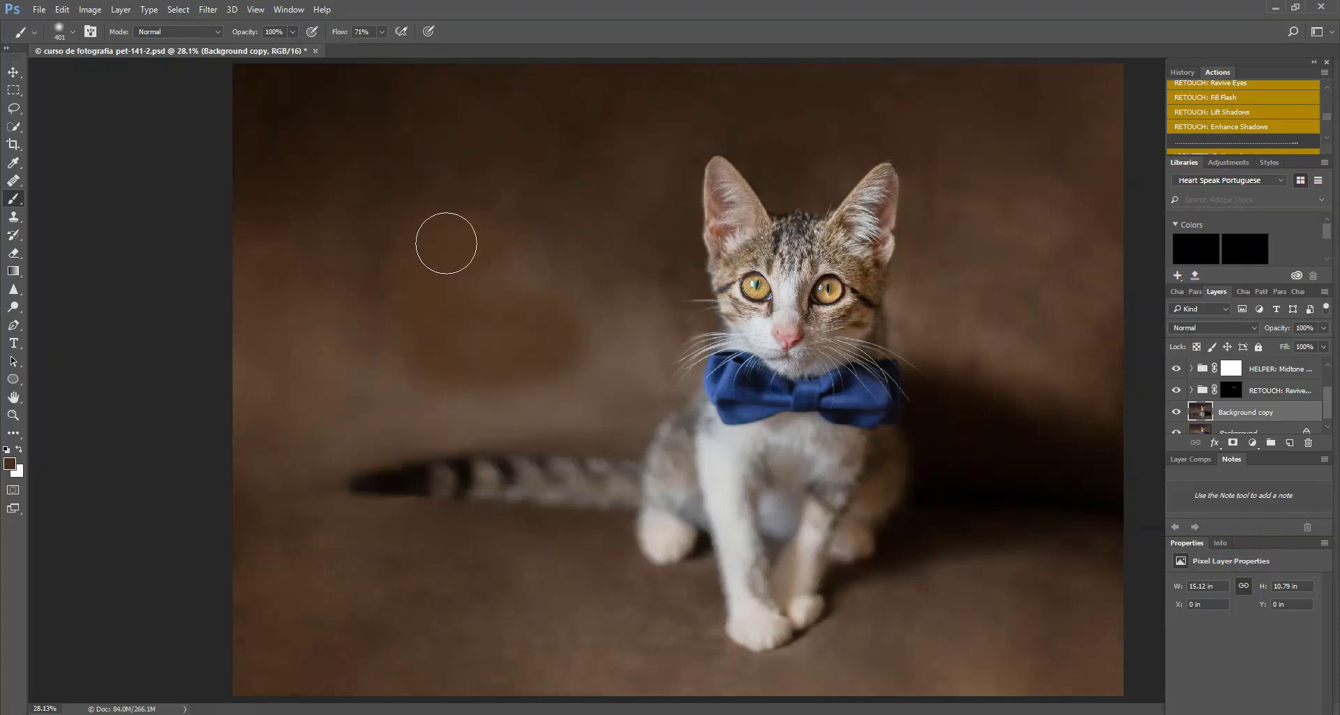
Step: Lower the brush opacity to 14% and blend the sampled brown over the bright sofa background beside the kitten
{"action": "left_click", "coordinate": [292, 32]}
{"action": "left_click_drag", "start_coordinate": [268, 49], "coordinate": [257, 48]}
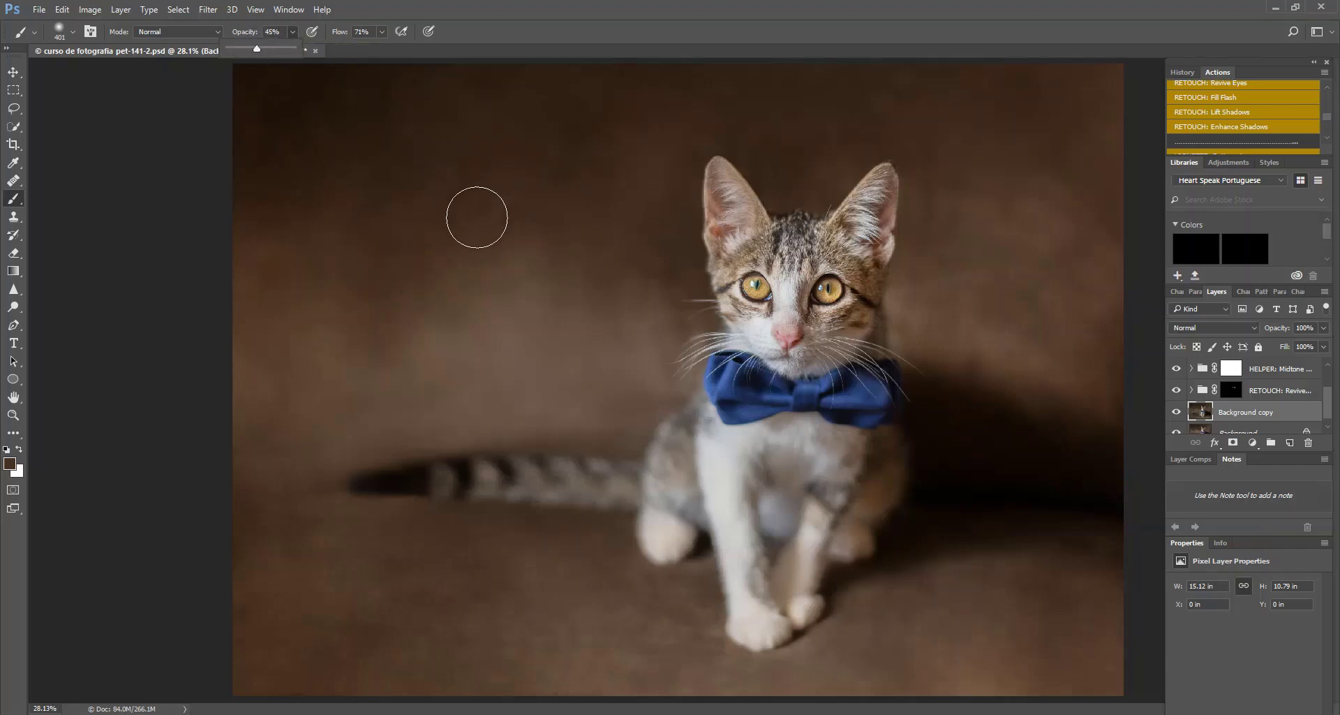
{"action": "key", "text": "1"}
{"action": "key", "text": "4"}
{"action": "left_click", "coordinate": [1183, 72]}
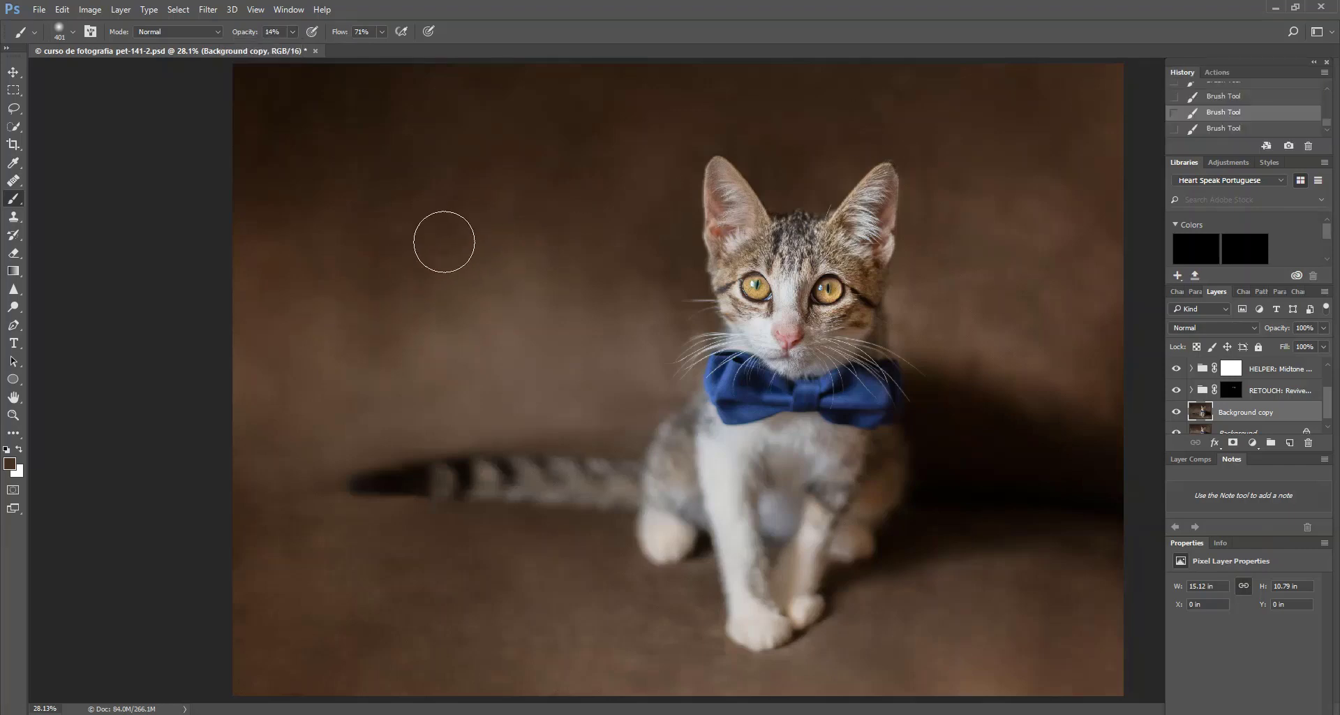
{"action": "mouse_move", "coordinate": [496, 240]}
{"action": "left_mouse_down"}
{"action": "mouse_move", "coordinate": [397, 291]}
{"action": "mouse_move", "coordinate": [299, 300]}
{"action": "mouse_move", "coordinate": [428, 265]}
{"action": "mouse_move", "coordinate": [261, 374]}
{"action": "left_mouse_up"}
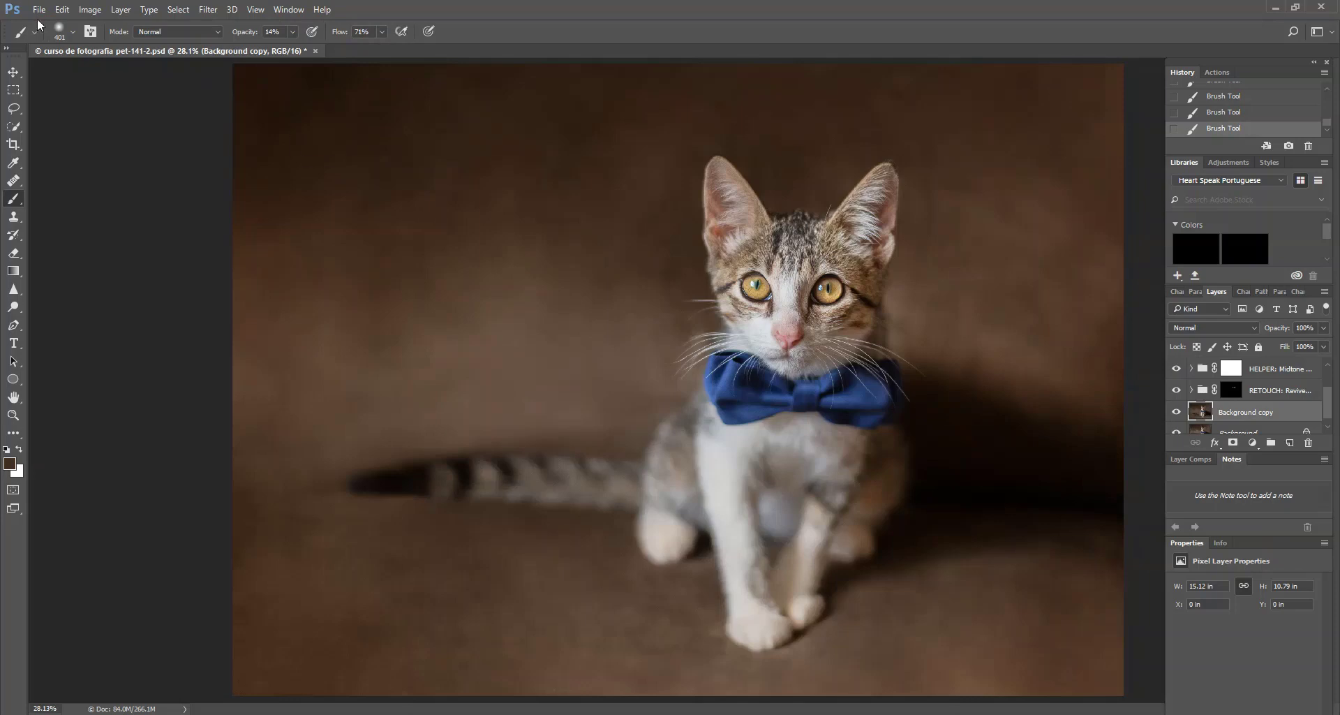
Step: Hide and show the Background copy layer twice to compare the painted sofa background with the unpainted one
{"action": "scroll", "coordinate": [1192, 405], "scroll_direction": "down", "scroll_amount": 1}
{"action": "left_click", "coordinate": [1176, 403]}
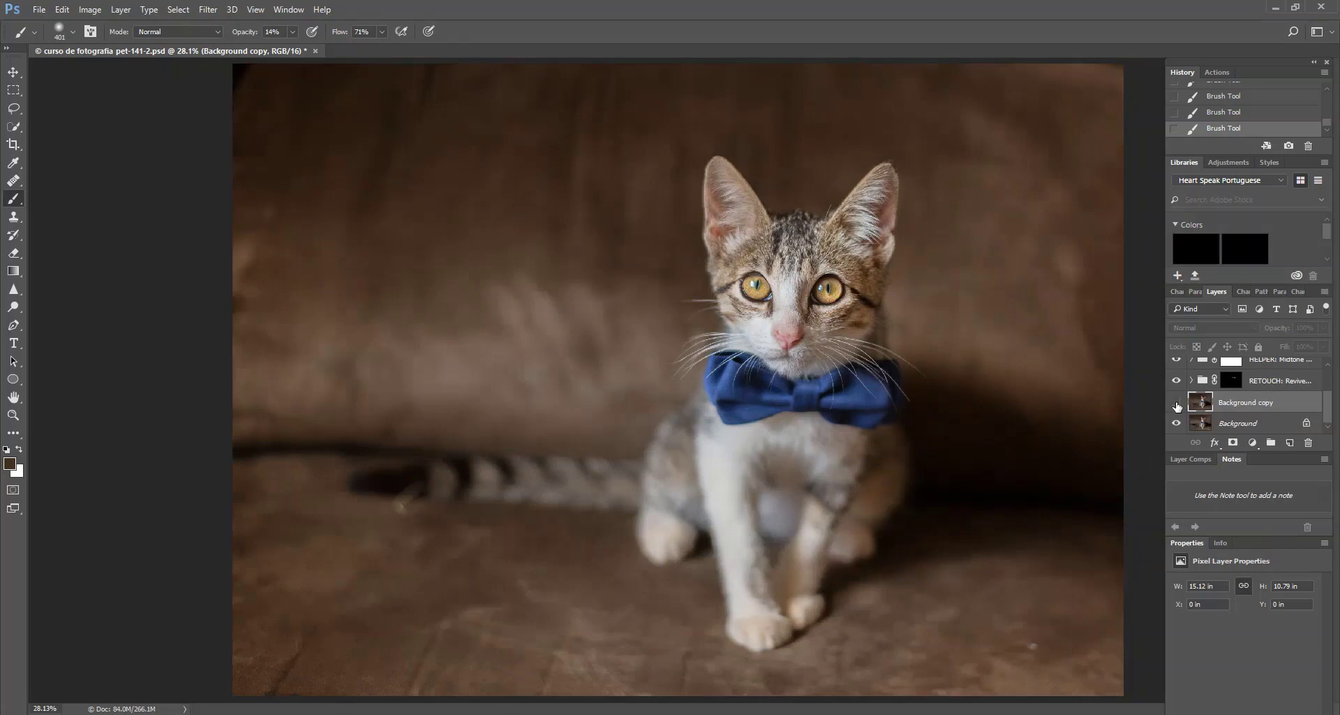
{"action": "left_click", "coordinate": [1176, 403]}
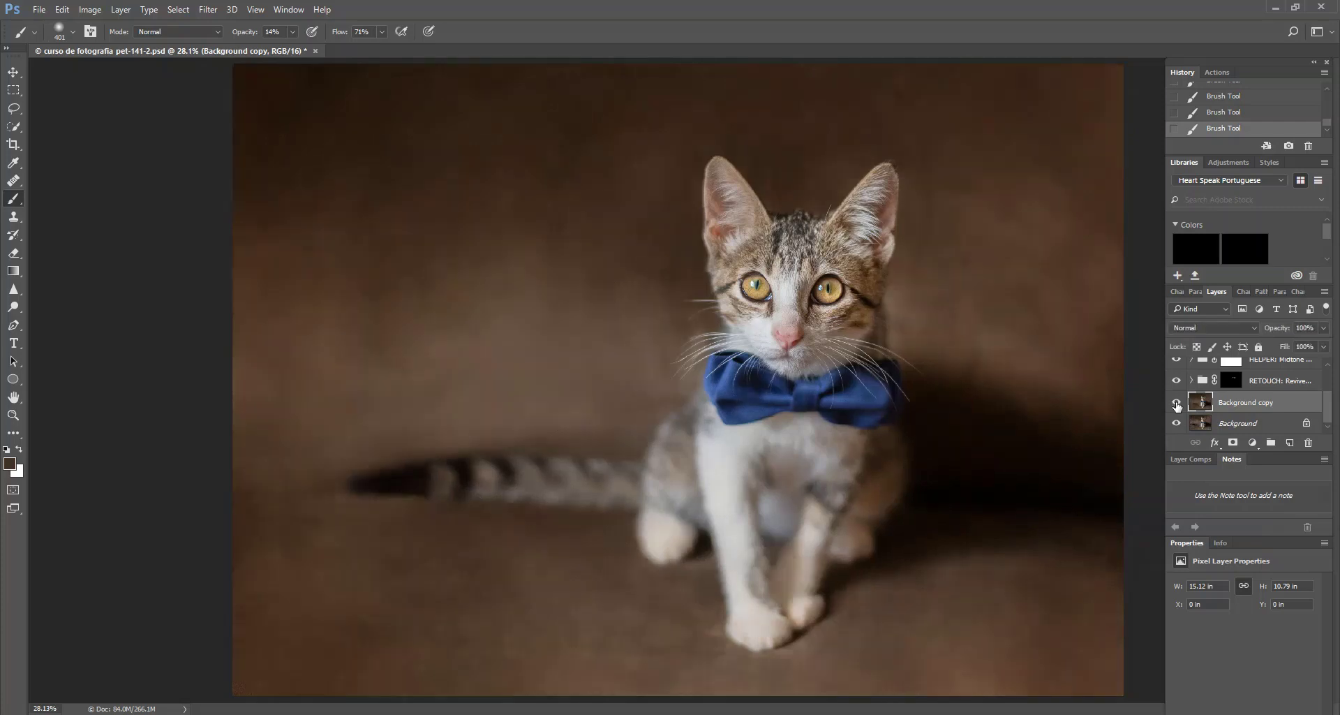
{"action": "left_click", "coordinate": [1176, 403]}
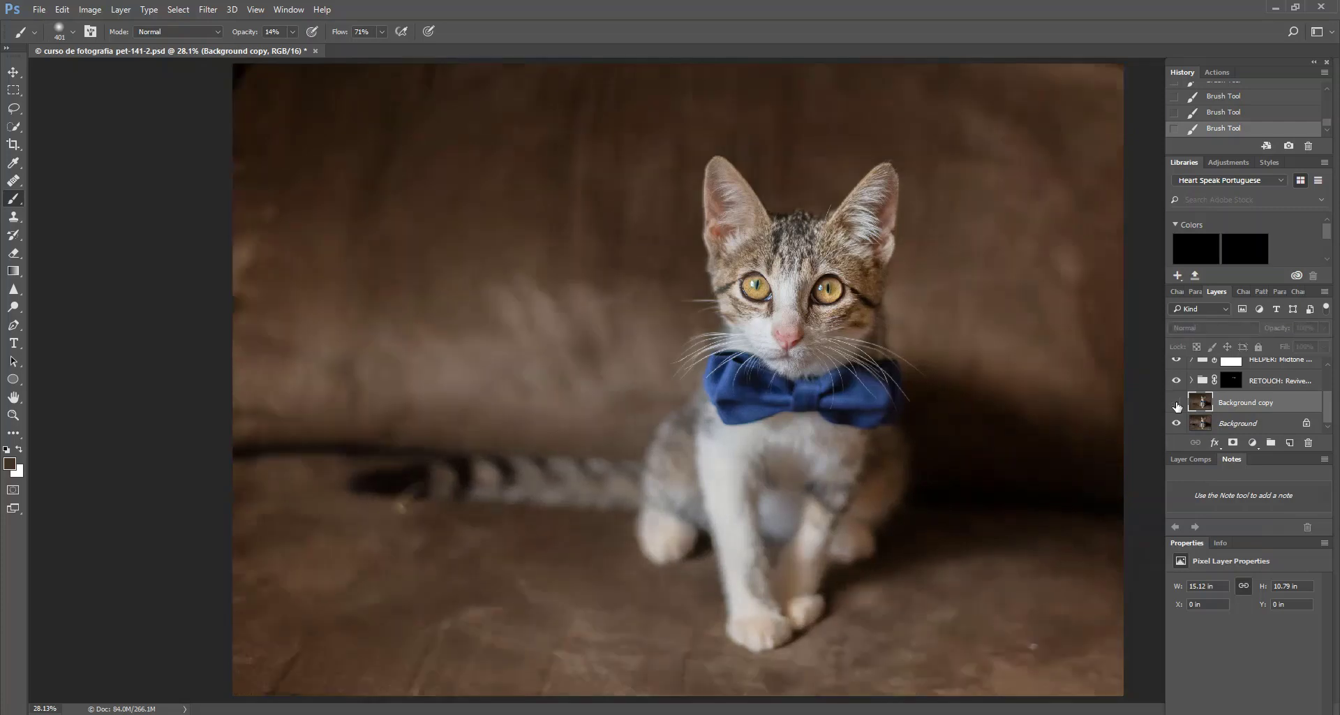
{"action": "left_click", "coordinate": [1176, 403]}
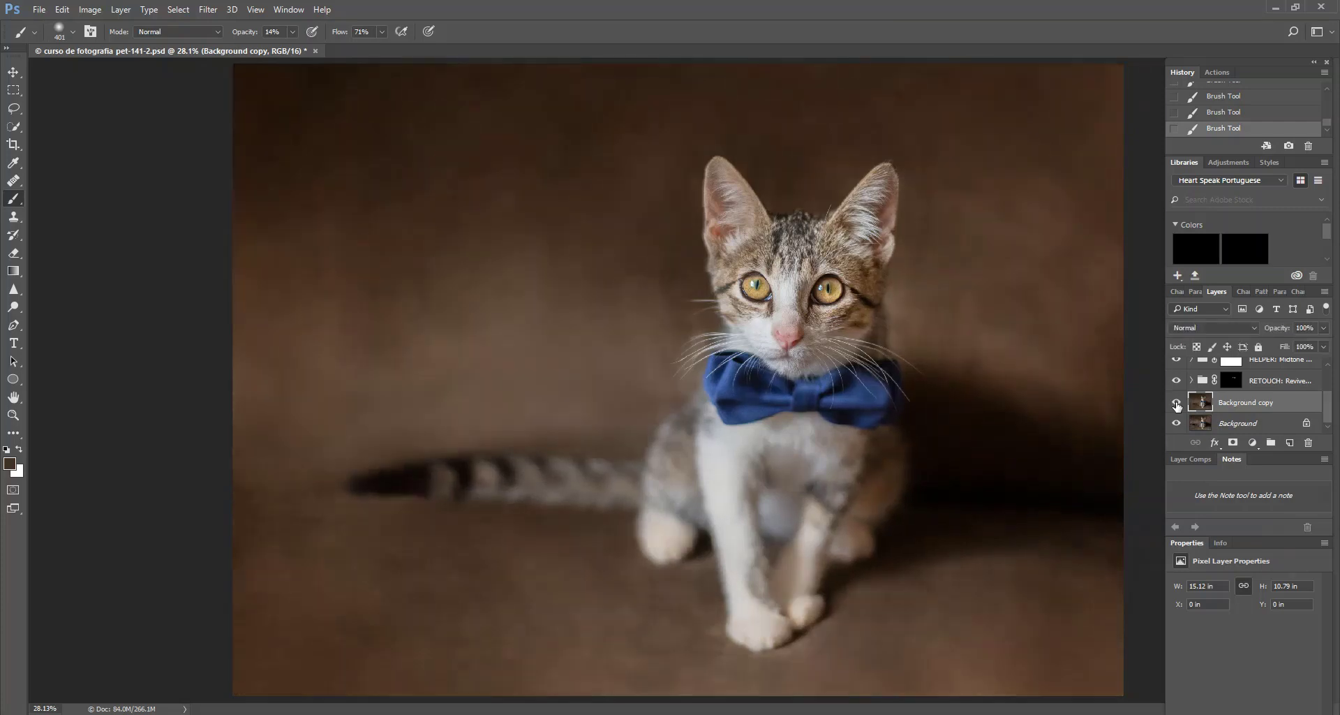